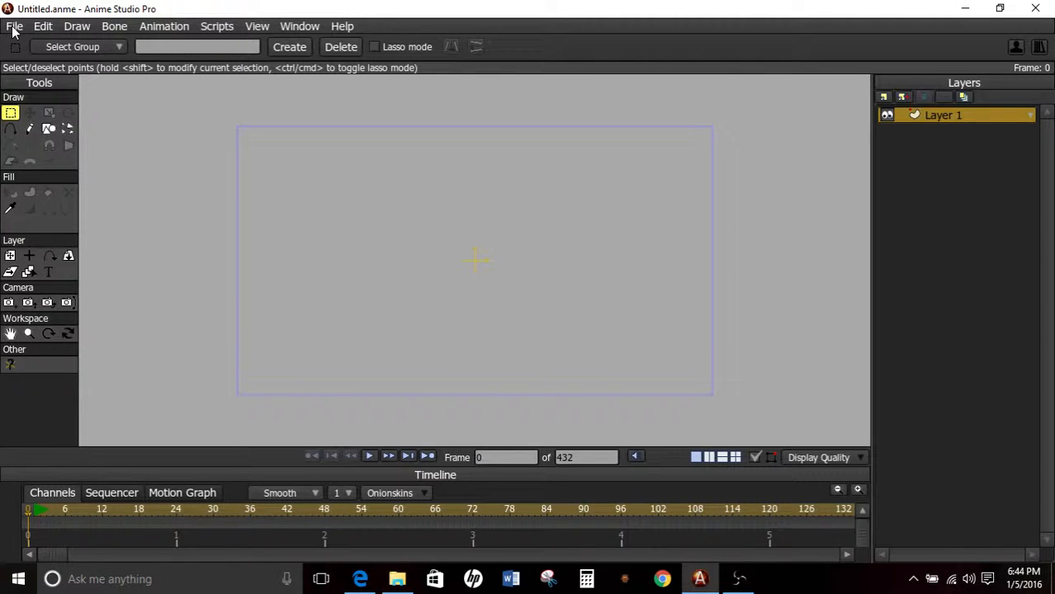
Import the Anime Studio object file Structure Template.anme from the Body Parts folder.
{"action": "left_click", "coordinate": [13, 27]}
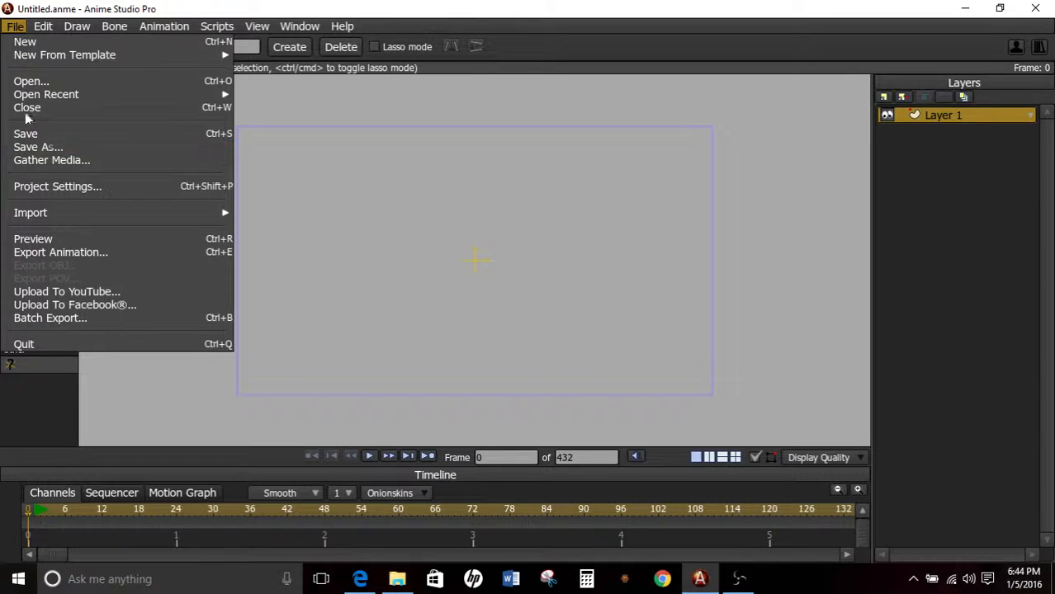
{"action": "mouse_move", "coordinate": [26, 60]}
{"action": "mouse_move", "coordinate": [36, 213]}
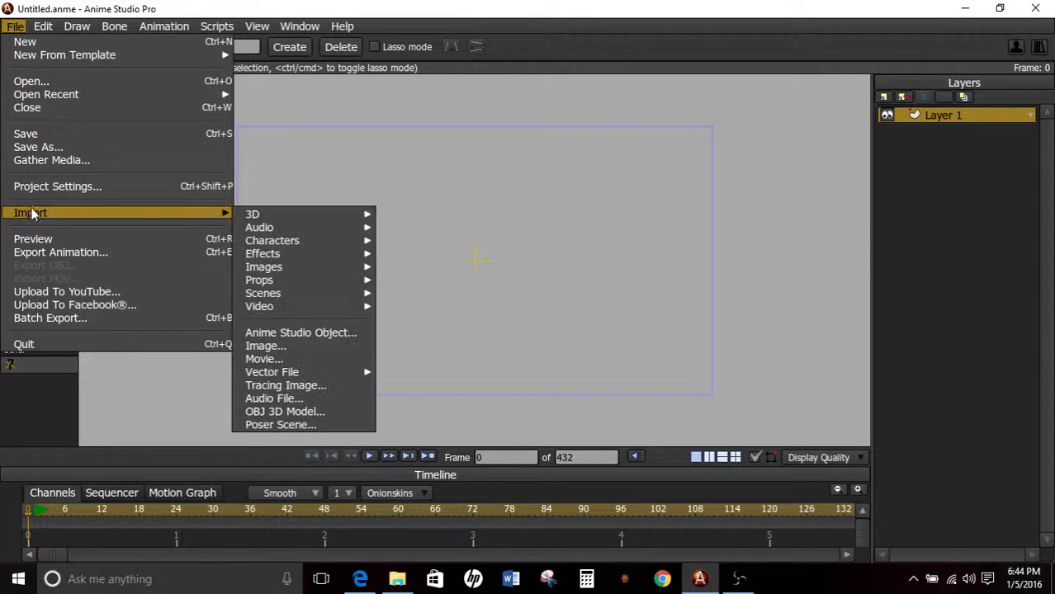
{"action": "left_click", "coordinate": [283, 333]}
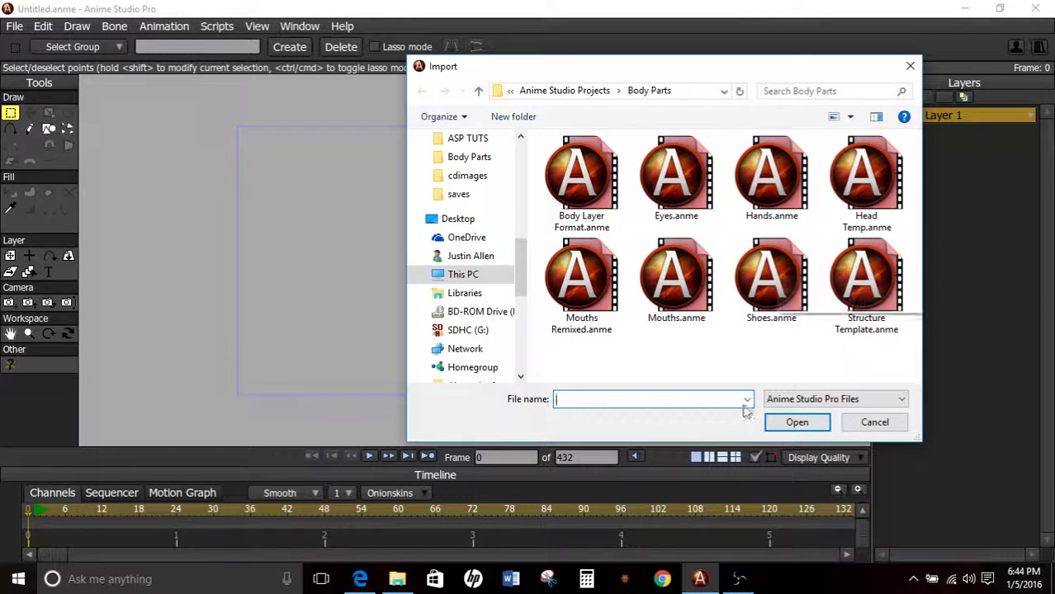
{"action": "left_click", "coordinate": [871, 307]}
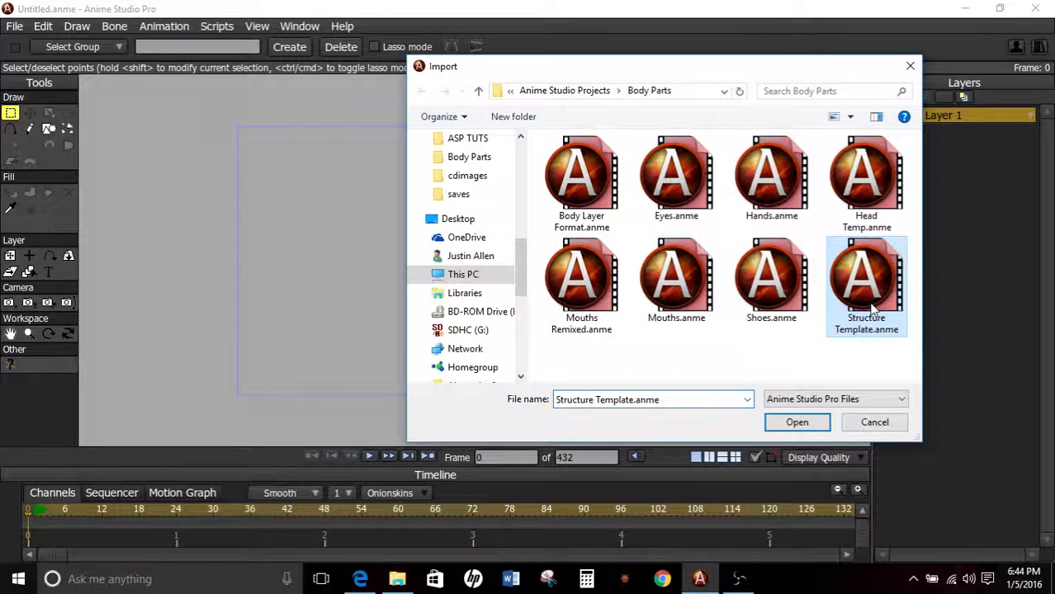
{"action": "left_click", "coordinate": [798, 422]}
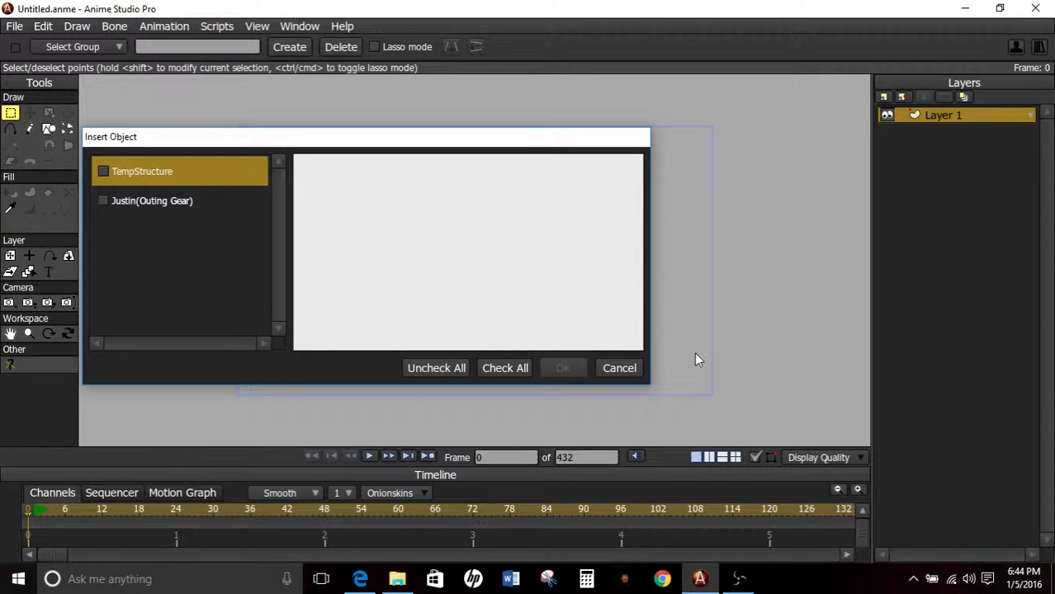
Insert only the TempStructure object from the imported file, leaving the other character unchecked.
{"action": "left_click", "coordinate": [104, 172]}
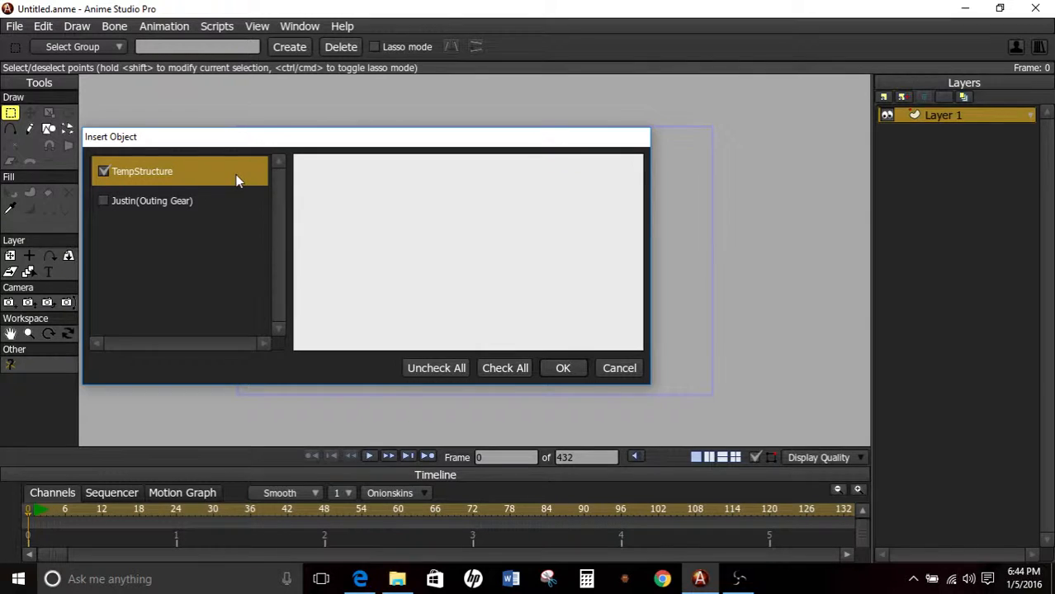
{"action": "left_click", "coordinate": [146, 203]}
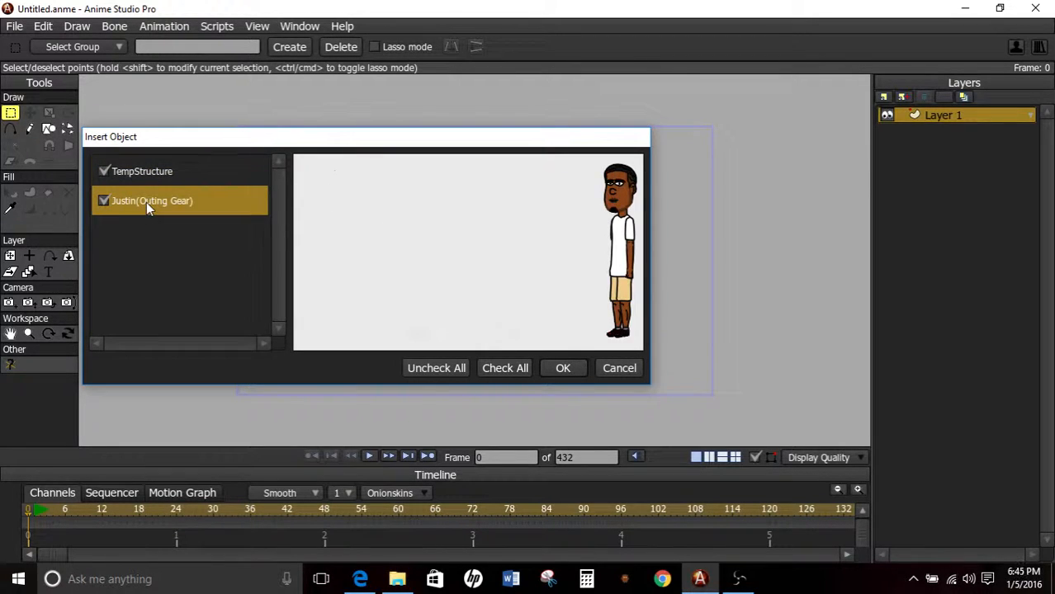
{"action": "left_click", "coordinate": [147, 202]}
{"action": "left_click", "coordinate": [157, 177]}
{"action": "left_click", "coordinate": [157, 176]}
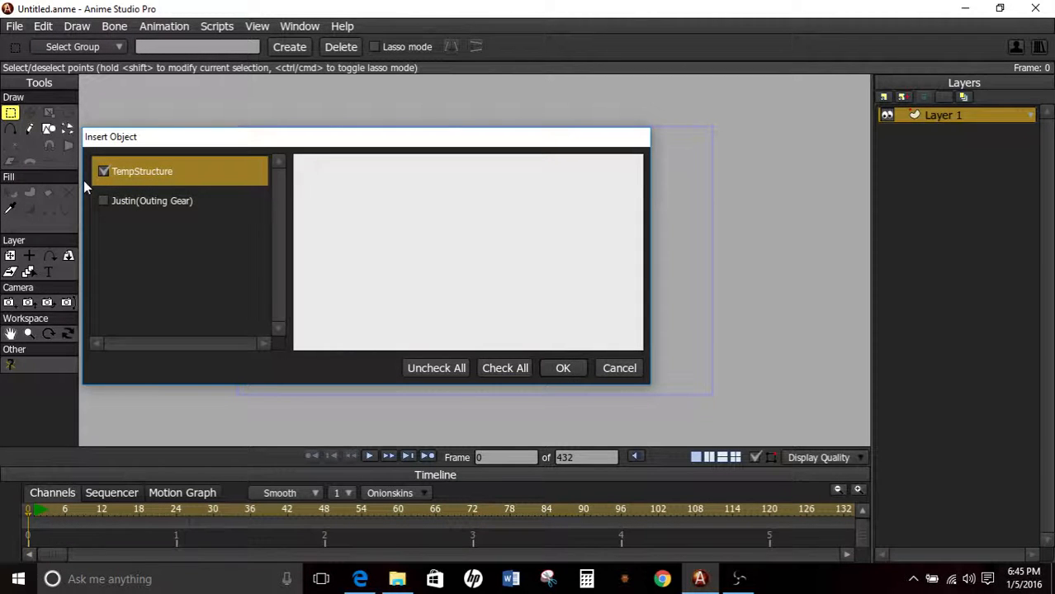
{"action": "left_click", "coordinate": [565, 368]}
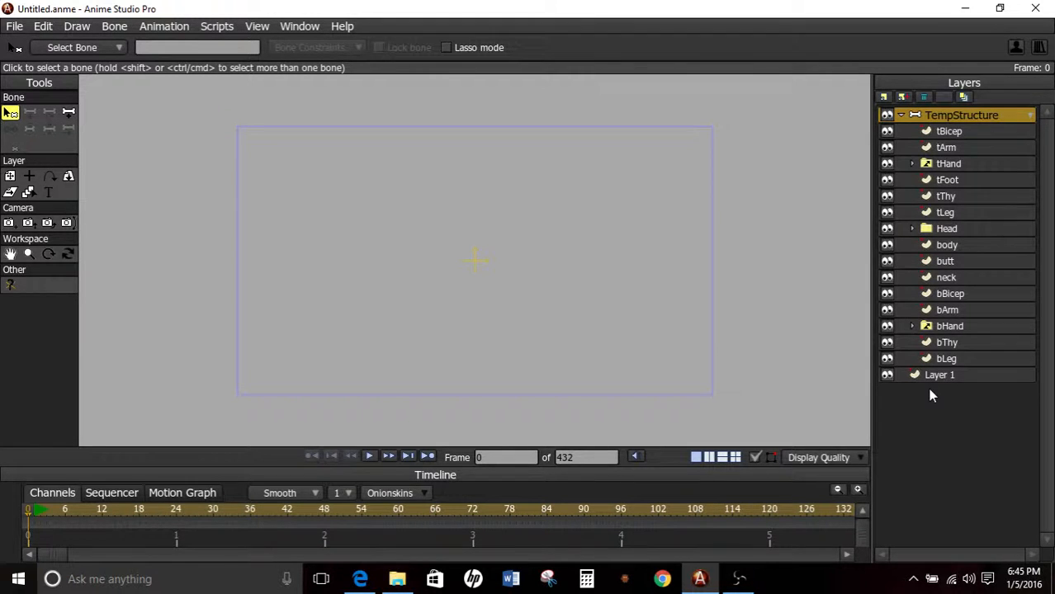
Display the Style settings above the layer list.
{"action": "key", "text": "ctrl+t"}
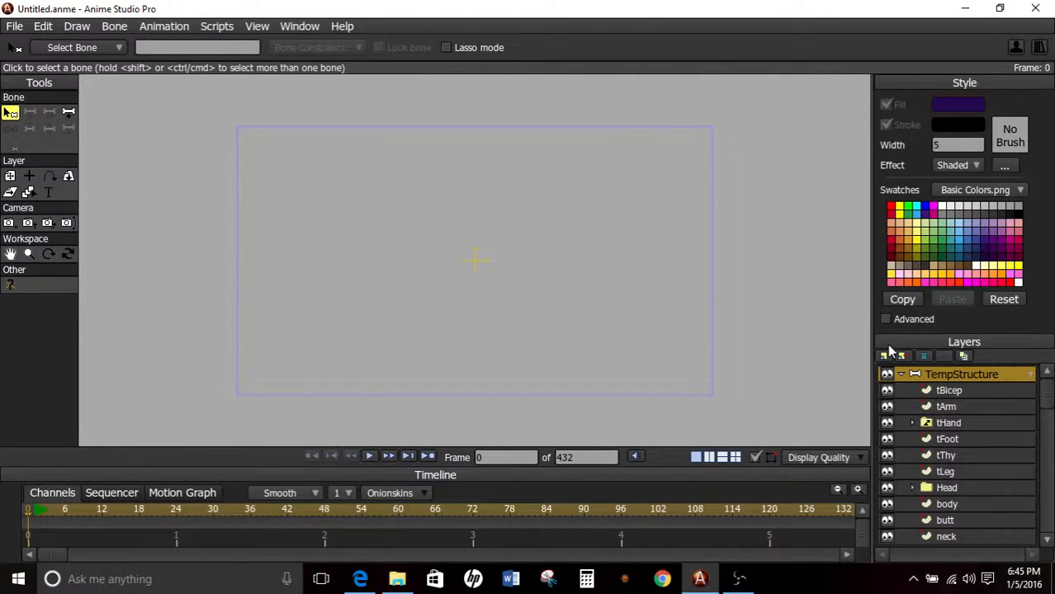
{"action": "left_click", "coordinate": [289, 27]}
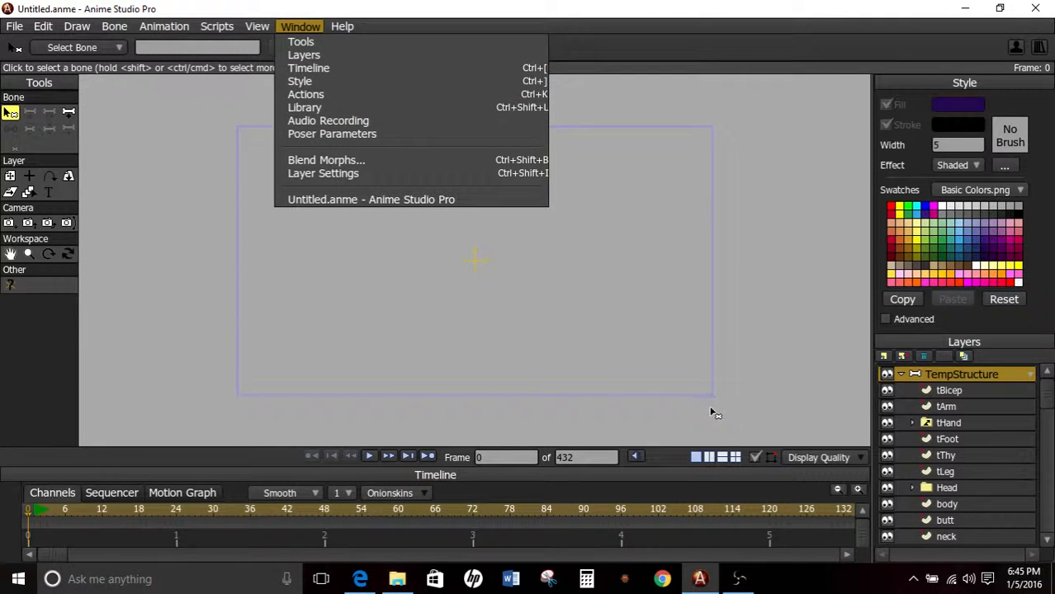
{"action": "left_click", "coordinate": [750, 337]}
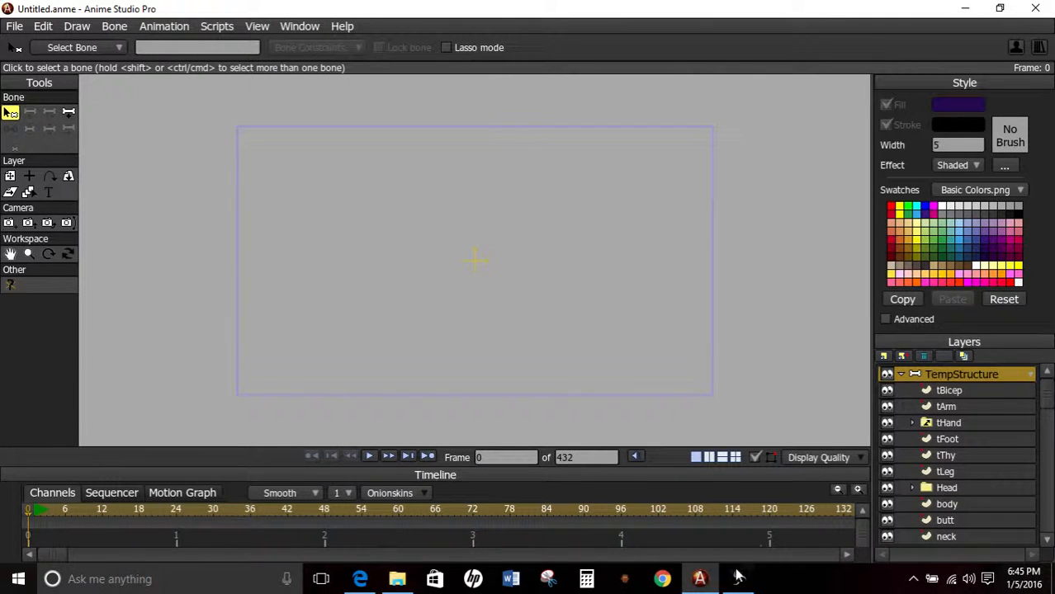
{"action": "mouse_move", "coordinate": [739, 577]}
{"action": "mouse_move", "coordinate": [753, 520]}
Expand the Head group inside TempStructure and select its face layer.
{"action": "scroll", "coordinate": [924, 454], "scroll_direction": "down", "scroll_amount": 3}
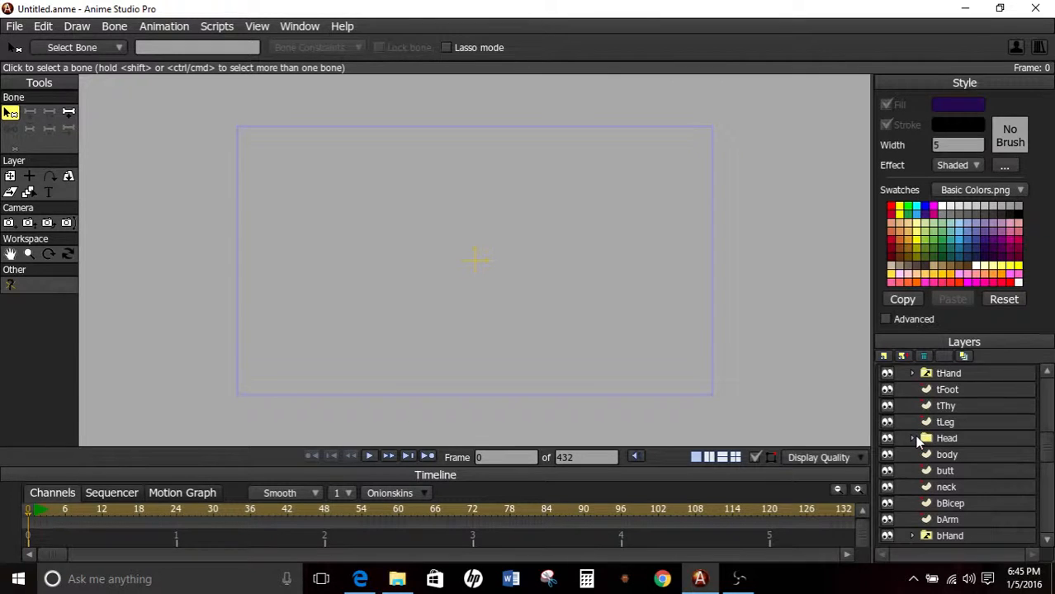
{"action": "scroll", "coordinate": [909, 433], "scroll_direction": "up", "scroll_amount": 3}
{"action": "left_click", "coordinate": [10, 176]}
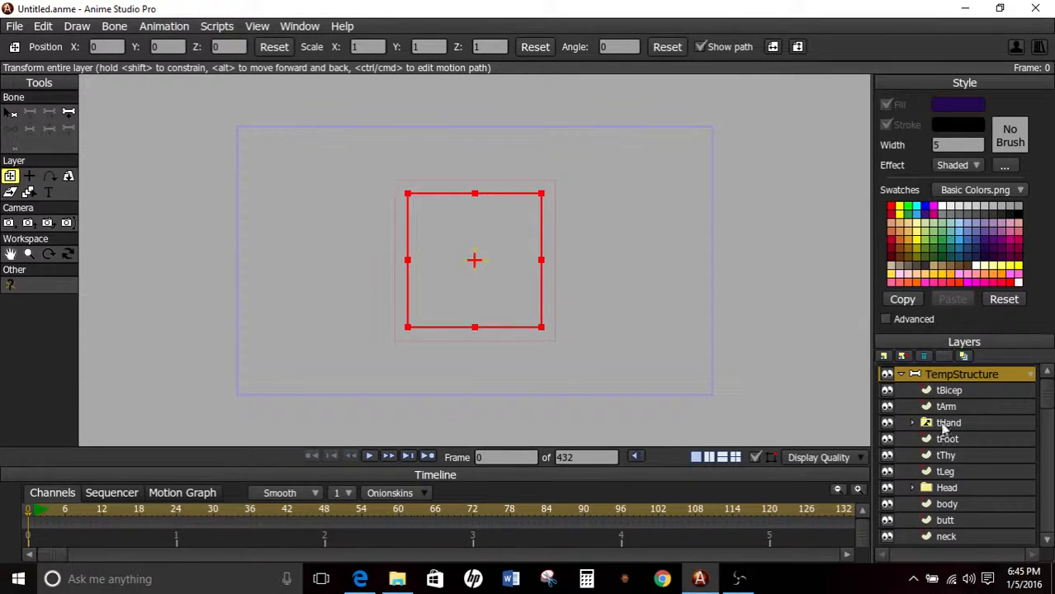
{"action": "left_click", "coordinate": [948, 407]}
{"action": "left_click", "coordinate": [947, 423]}
{"action": "left_click", "coordinate": [949, 439]}
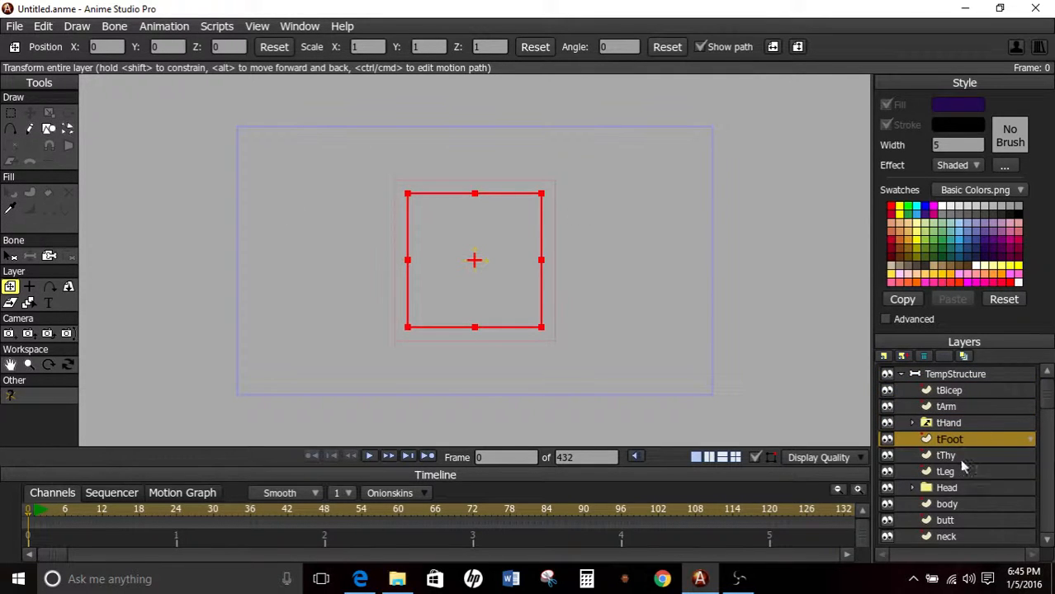
{"action": "left_click", "coordinate": [947, 488]}
{"action": "scroll", "coordinate": [968, 445], "scroll_direction": "down", "scroll_amount": 3}
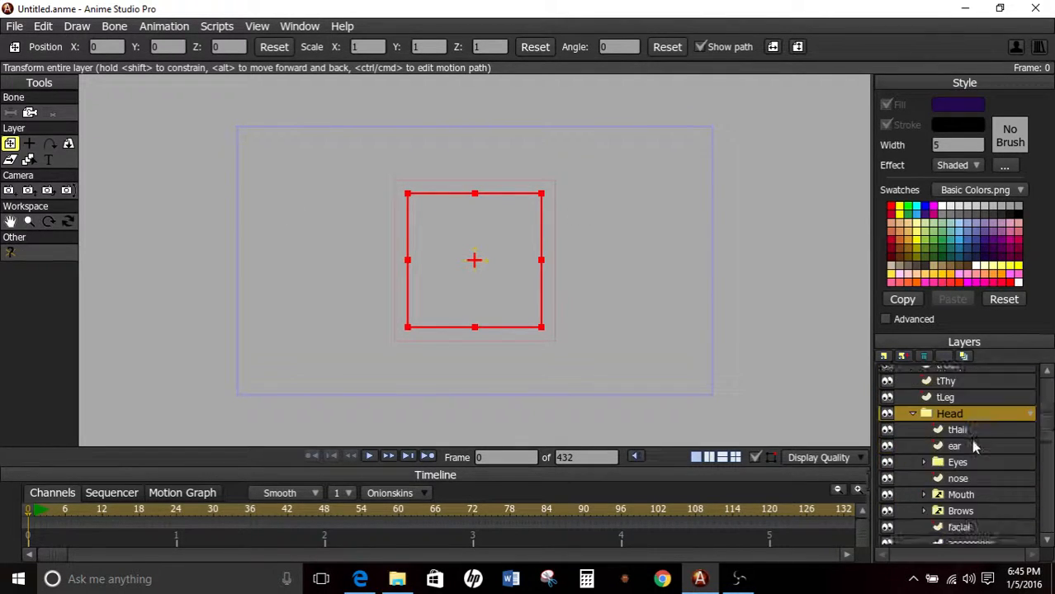
{"action": "scroll", "coordinate": [973, 450], "scroll_direction": "down", "scroll_amount": 2}
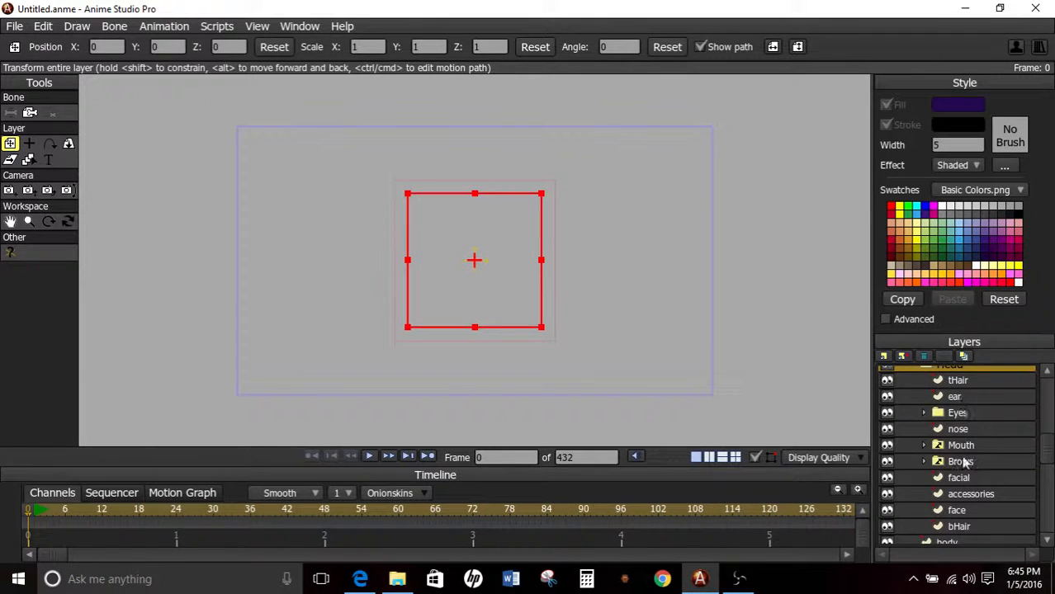
{"action": "left_click", "coordinate": [958, 512]}
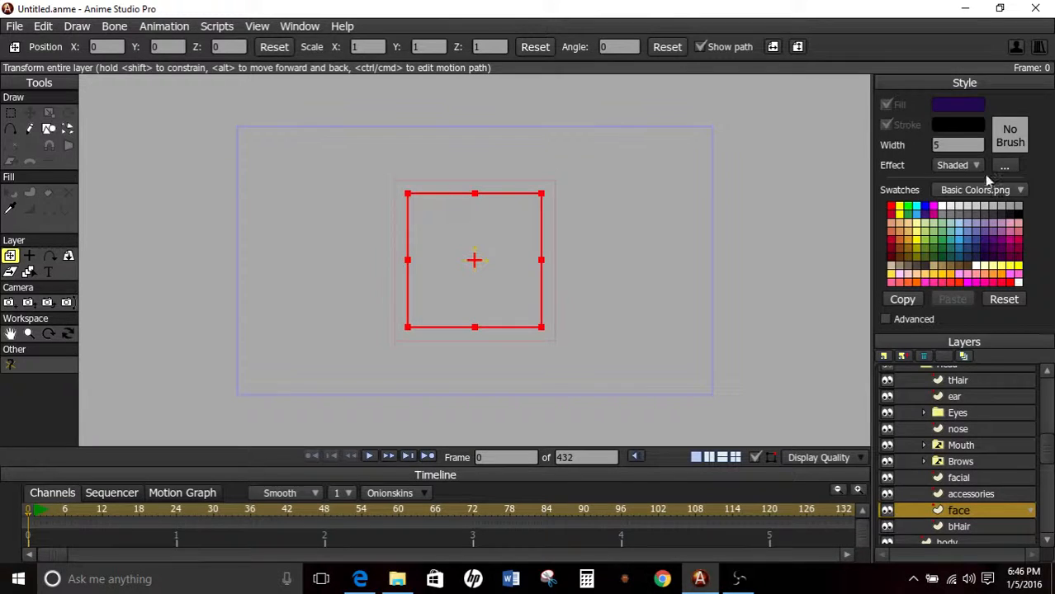
Set the style effect to plain and choose the rectangle for the Draw Shape tool.
{"action": "left_click", "coordinate": [966, 171]}
{"action": "left_click", "coordinate": [966, 178]}
{"action": "left_click", "coordinate": [48, 128]}
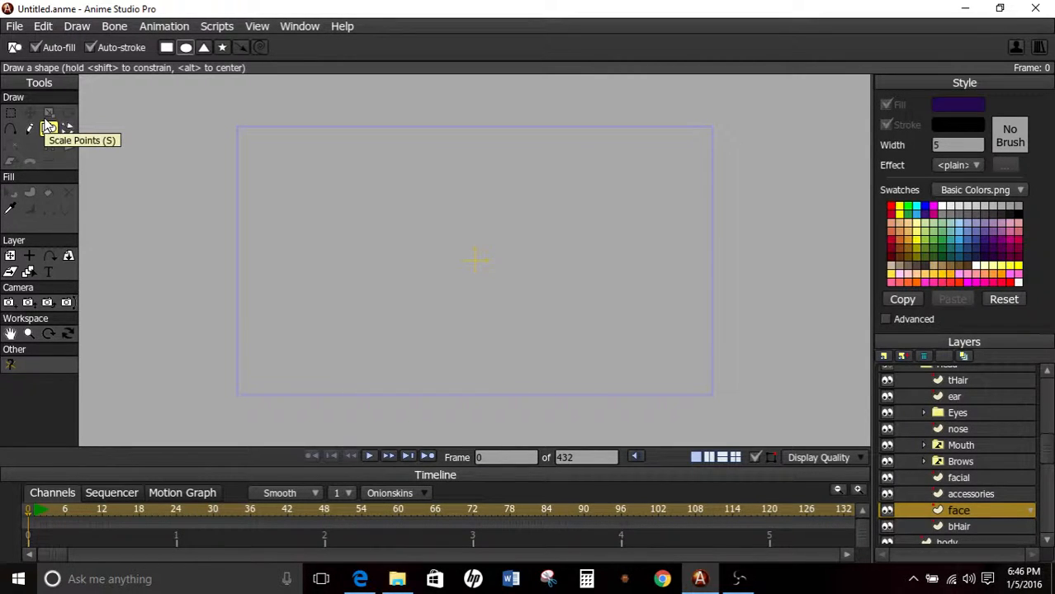
{"action": "left_click", "coordinate": [48, 128]}
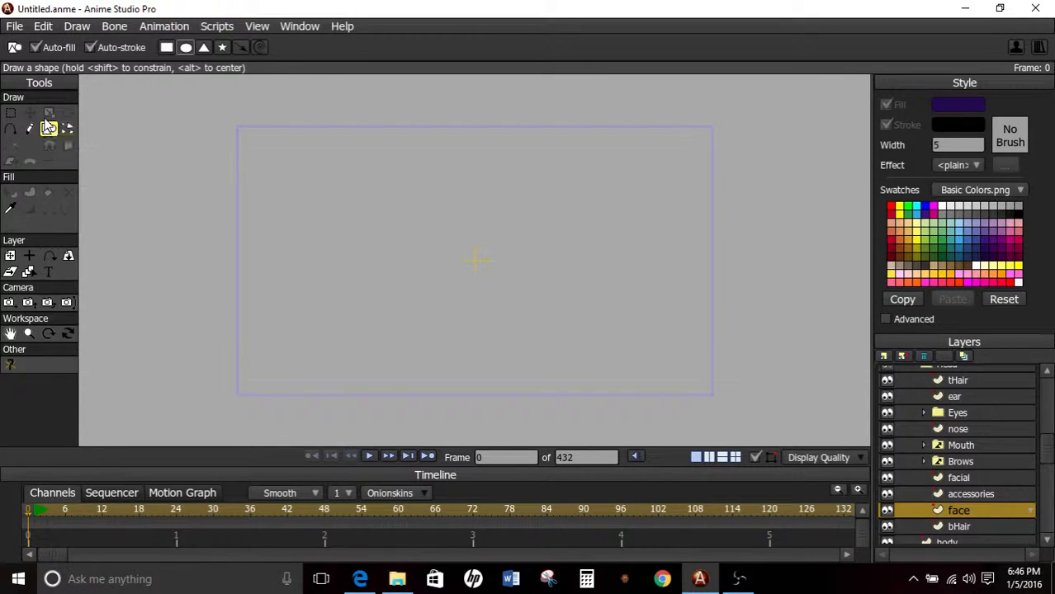
{"action": "left_click", "coordinate": [168, 48]}
Pick a brown fill colour from the Basic Colors.png swatches.
{"action": "left_click", "coordinate": [934, 266]}
{"action": "left_click", "coordinate": [943, 267]}
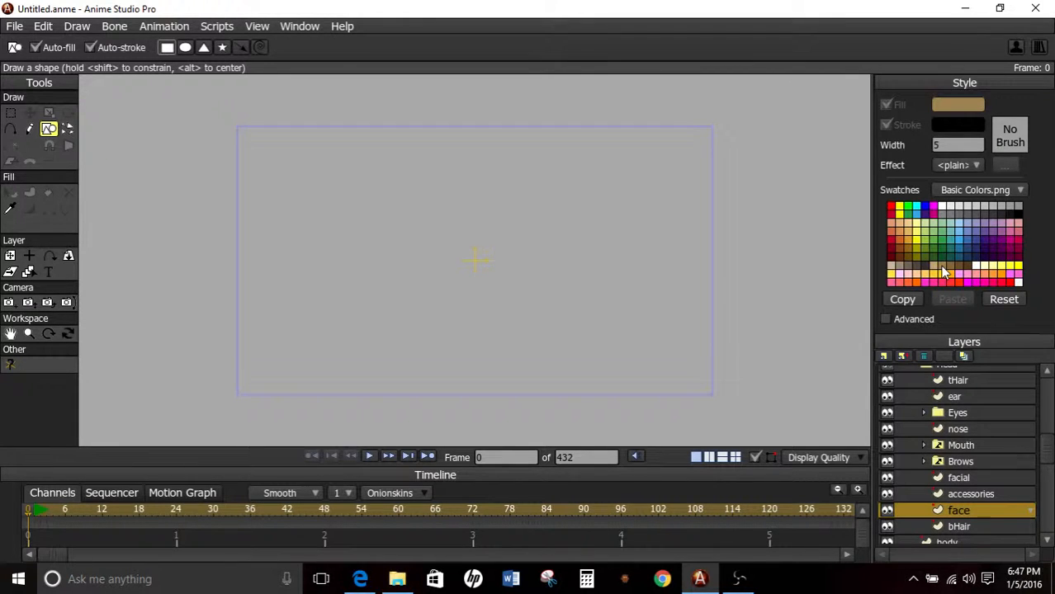
{"action": "left_click", "coordinate": [951, 268]}
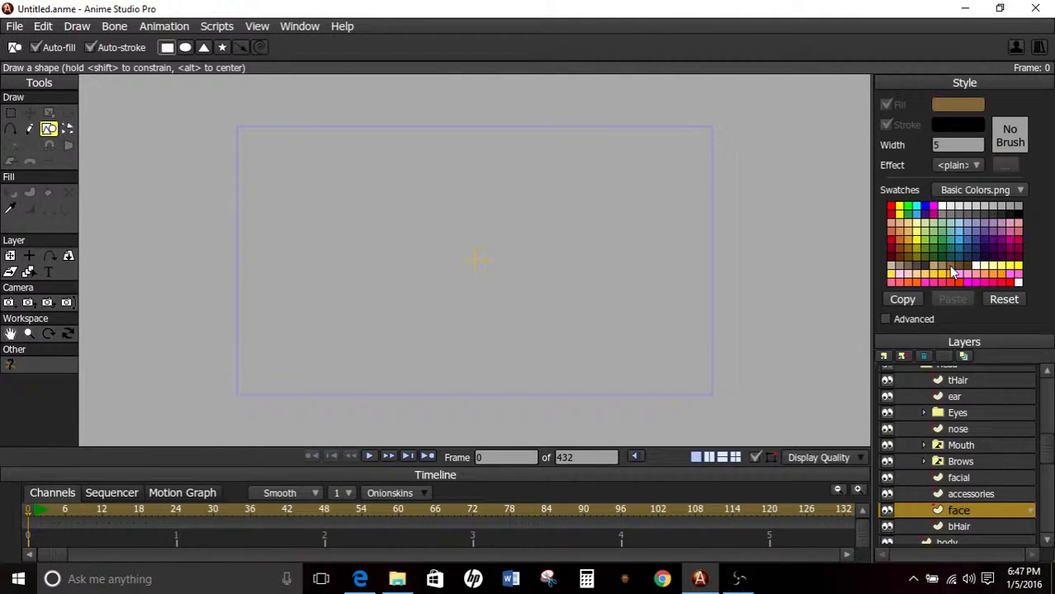
{"action": "left_click", "coordinate": [970, 165]}
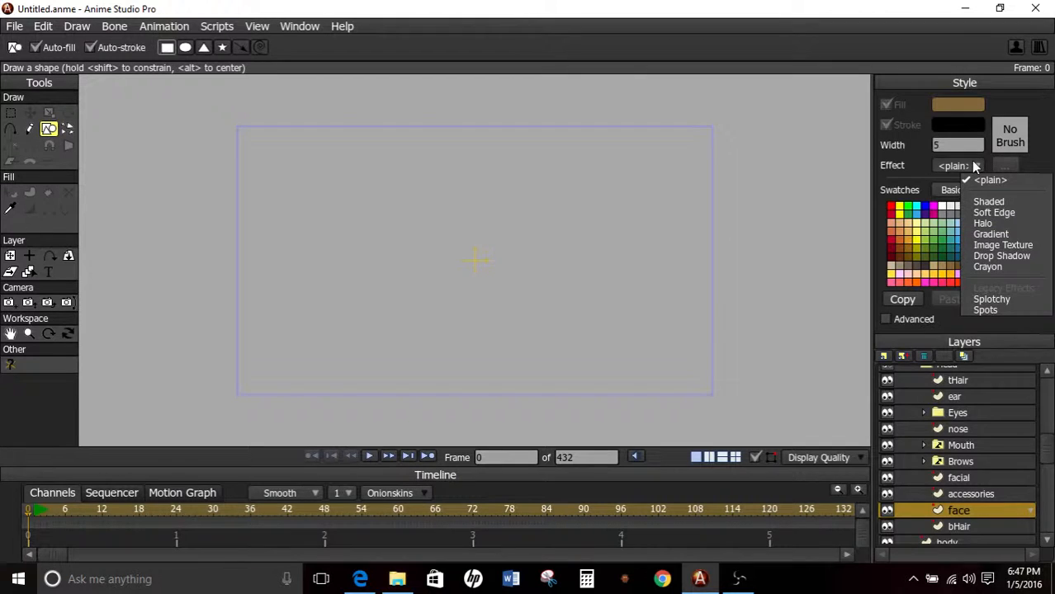
Browse the available colour swatch images and switch the swatches to Skin.png.
{"action": "left_click", "coordinate": [952, 190]}
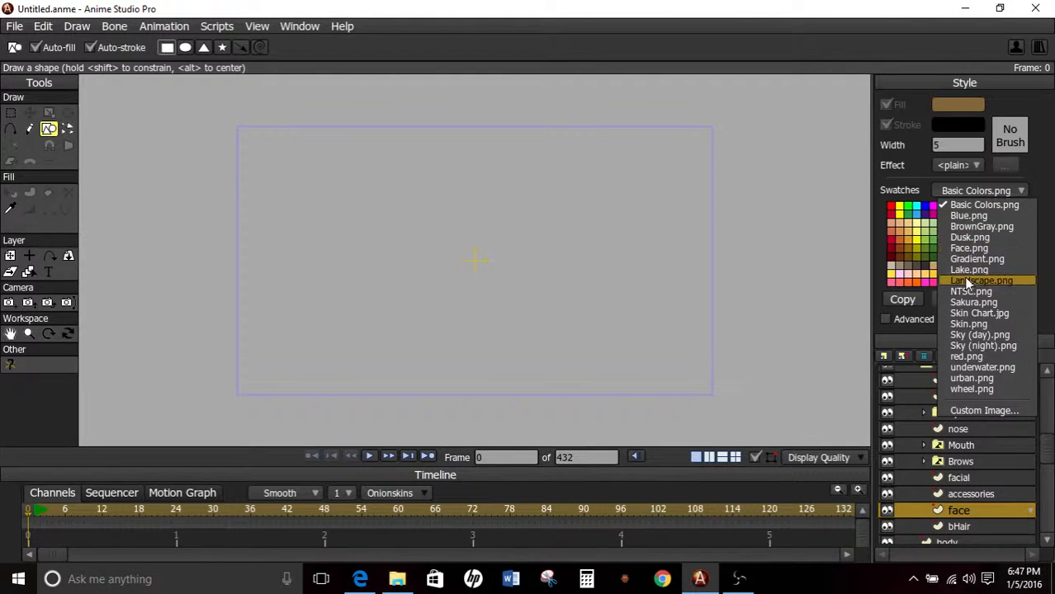
{"action": "left_click", "coordinate": [976, 347]}
{"action": "left_click", "coordinate": [976, 191]}
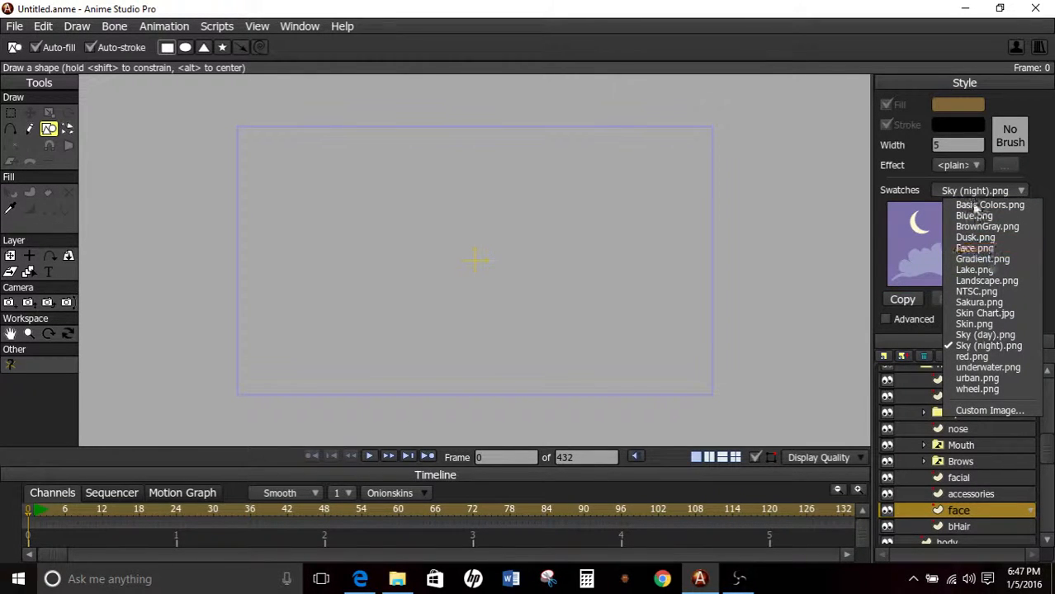
{"action": "left_click", "coordinate": [975, 247]}
{"action": "left_click", "coordinate": [983, 191]}
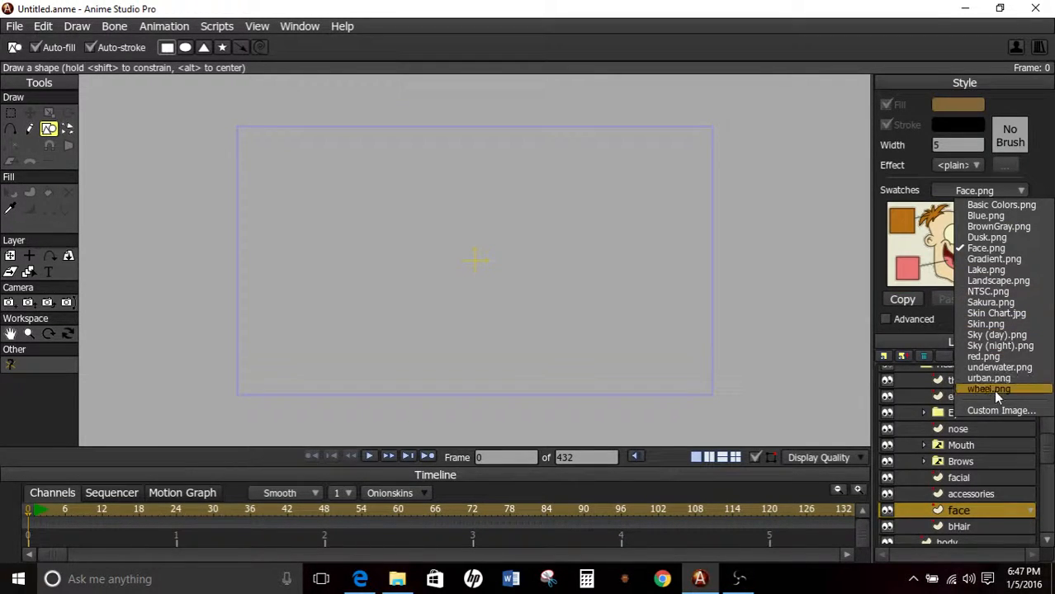
{"action": "left_click", "coordinate": [991, 325]}
{"action": "left_click", "coordinate": [958, 190]}
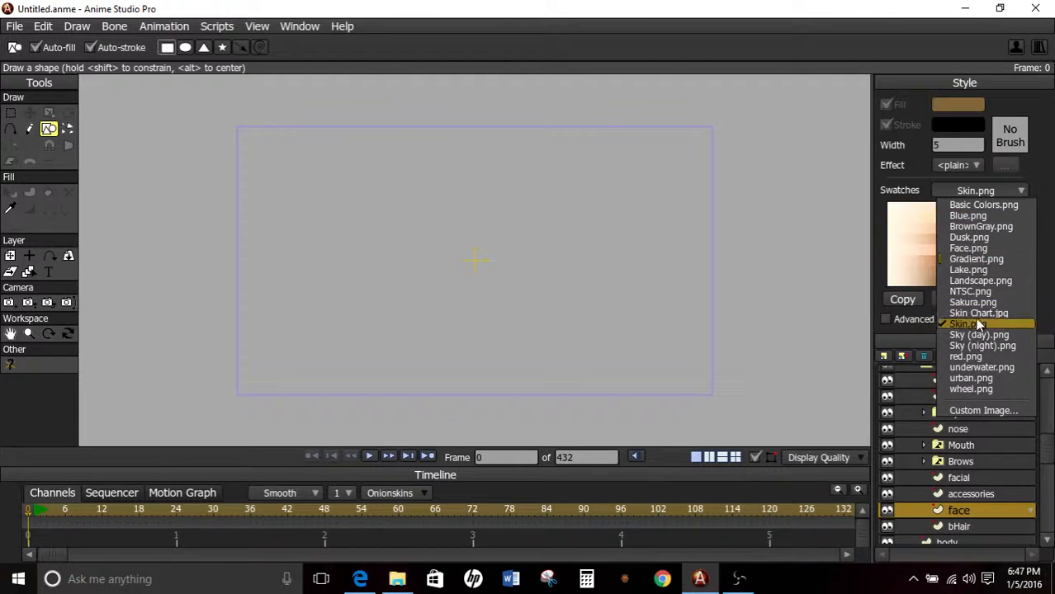
{"action": "left_click", "coordinate": [991, 324]}
{"action": "left_click", "coordinate": [982, 192]}
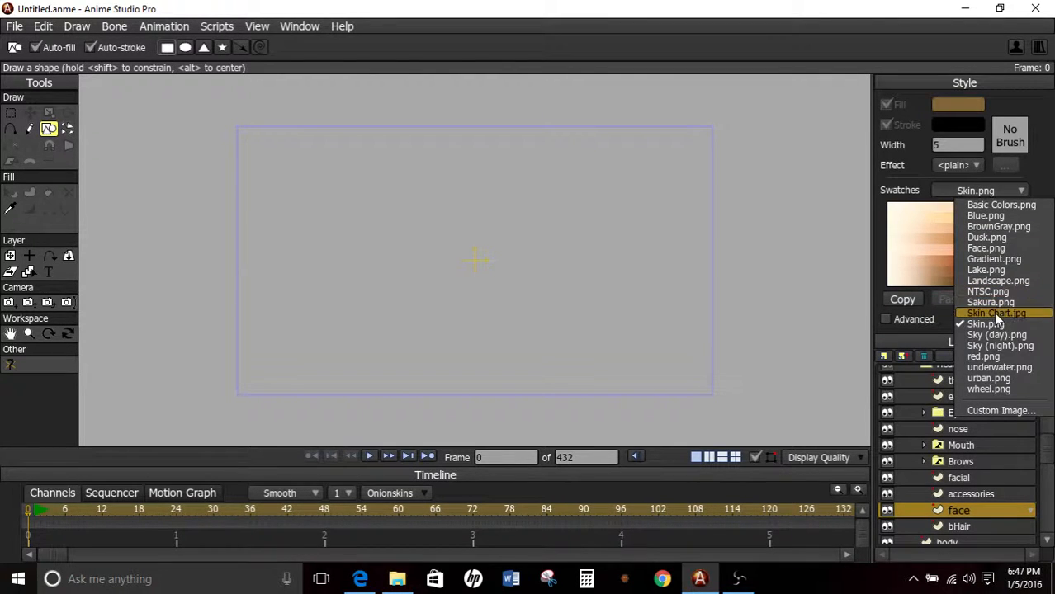
{"action": "left_click", "coordinate": [993, 312]}
{"action": "left_click", "coordinate": [976, 195]}
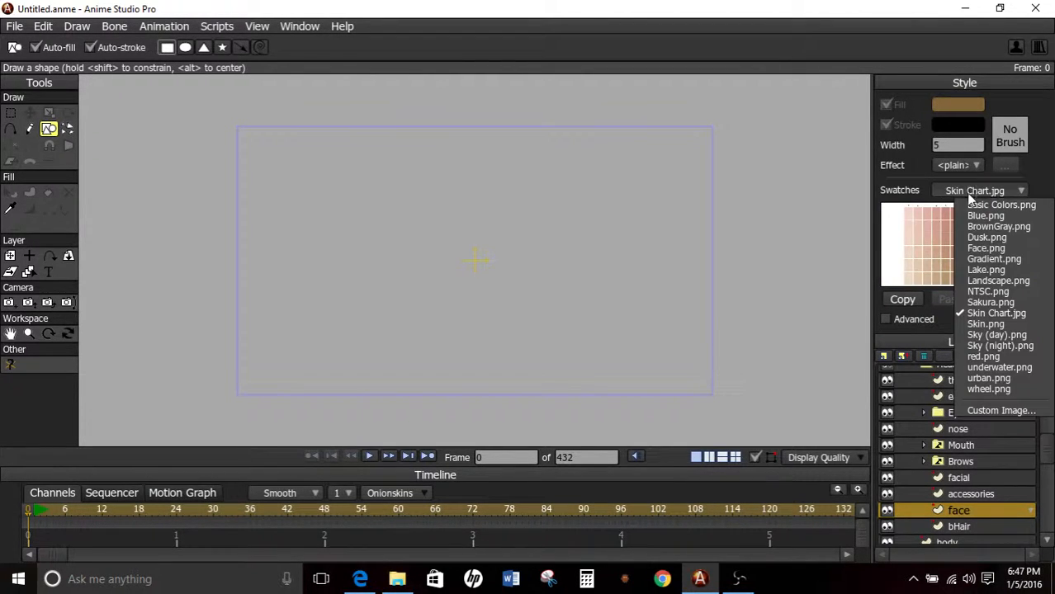
{"action": "left_click", "coordinate": [984, 319]}
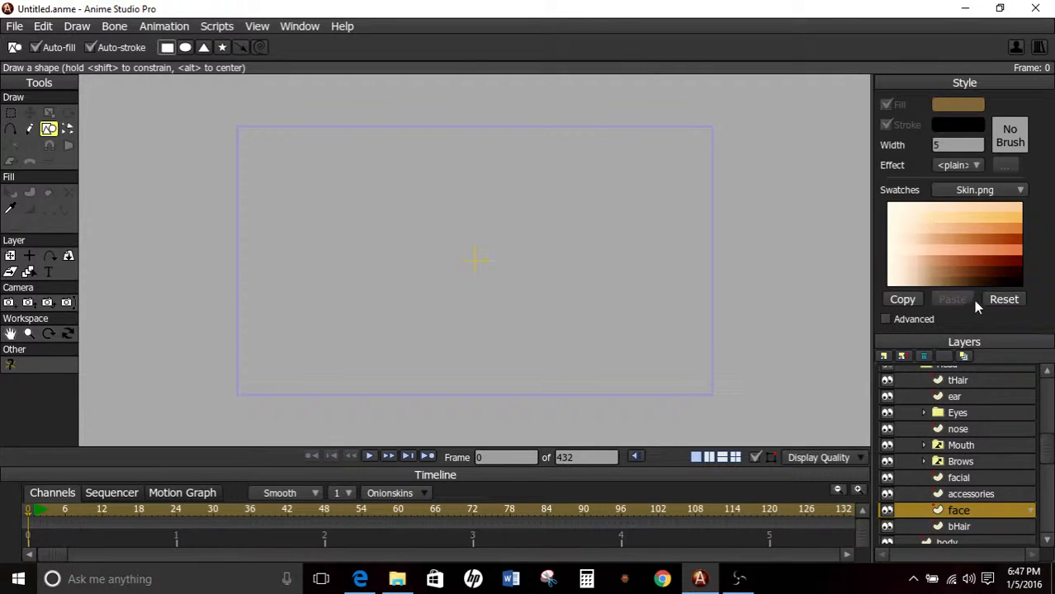
Pick a medium brown skin tone as the fill and draw a tall rectangle around the canvas centre on the face layer.
{"action": "left_click", "coordinate": [945, 267]}
{"action": "left_click", "coordinate": [946, 271]}
{"action": "left_click", "coordinate": [947, 273]}
{"action": "left_click", "coordinate": [972, 242]}
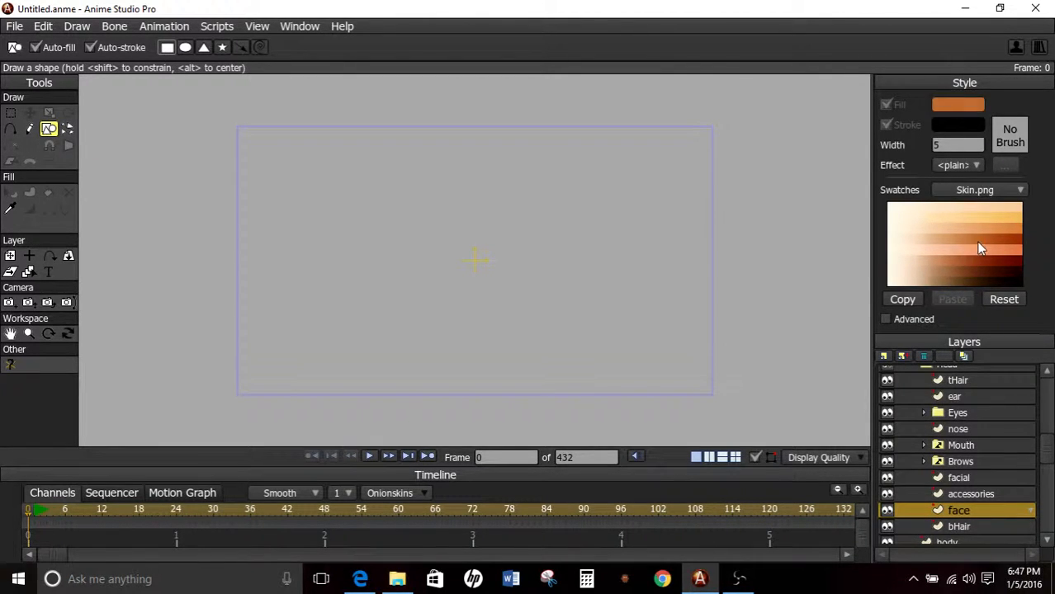
{"action": "left_click", "coordinate": [979, 244]}
{"action": "left_click", "coordinate": [971, 238]}
{"action": "left_click", "coordinate": [962, 239]}
{"action": "left_click", "coordinate": [955, 240]}
{"action": "left_click", "coordinate": [954, 257]}
{"action": "left_click", "coordinate": [952, 262]}
{"action": "left_click", "coordinate": [953, 274]}
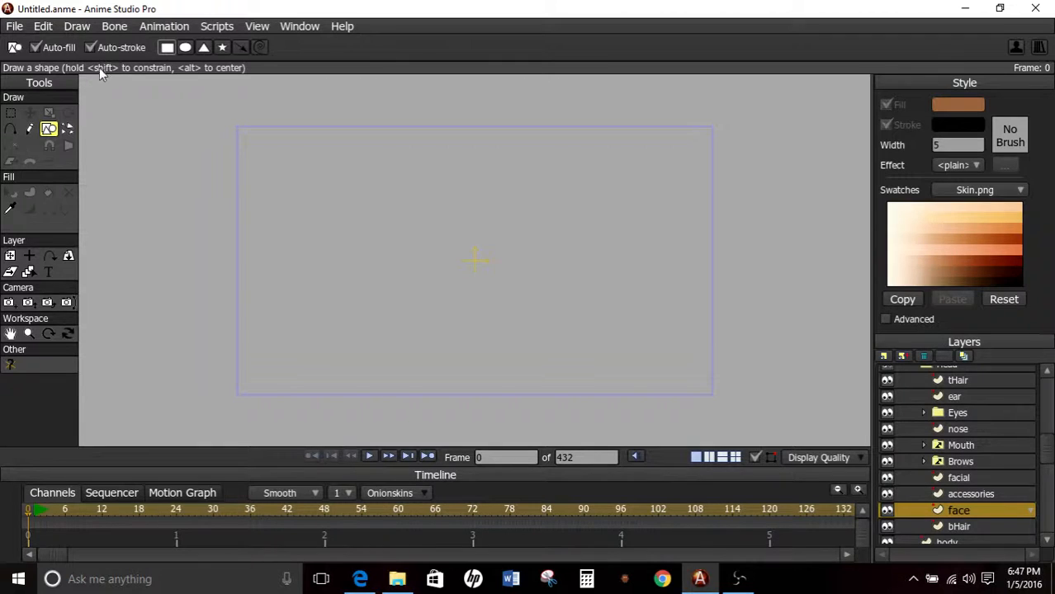
{"action": "mouse_move", "coordinate": [417, 176]}
{"action": "left_mouse_down"}
{"action": "mouse_move", "coordinate": [522, 366]}
{"action": "mouse_move", "coordinate": [539, 343]}
{"action": "left_mouse_up"}
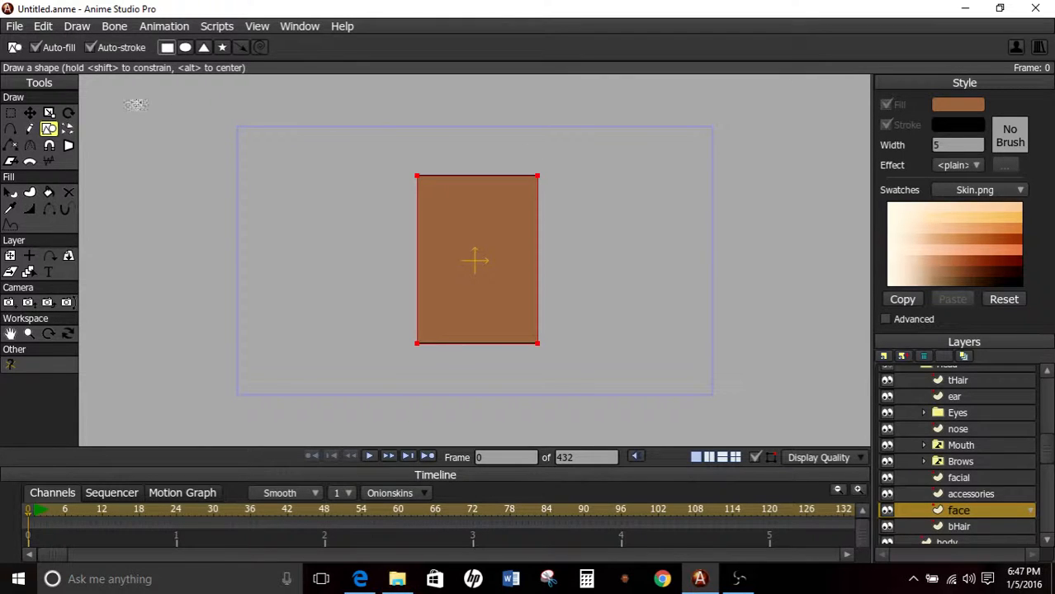
{"action": "left_click", "coordinate": [960, 463]}
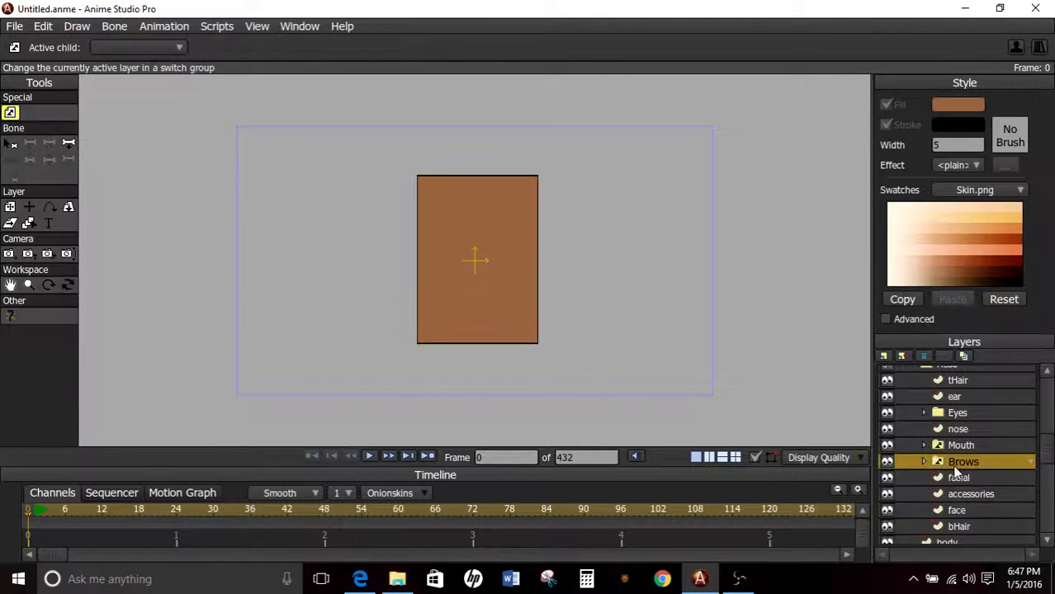
{"action": "left_click", "coordinate": [958, 511]}
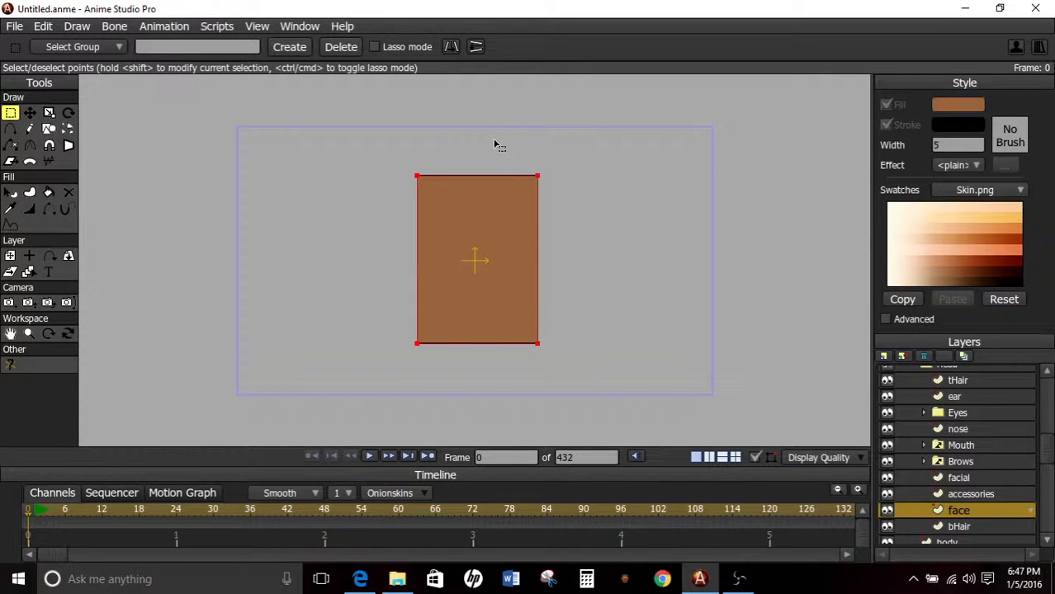
{"action": "scroll", "coordinate": [388, 128], "scroll_direction": "up", "scroll_amount": 1}
{"action": "scroll", "coordinate": [578, 243], "scroll_direction": "up", "scroll_amount": 3}
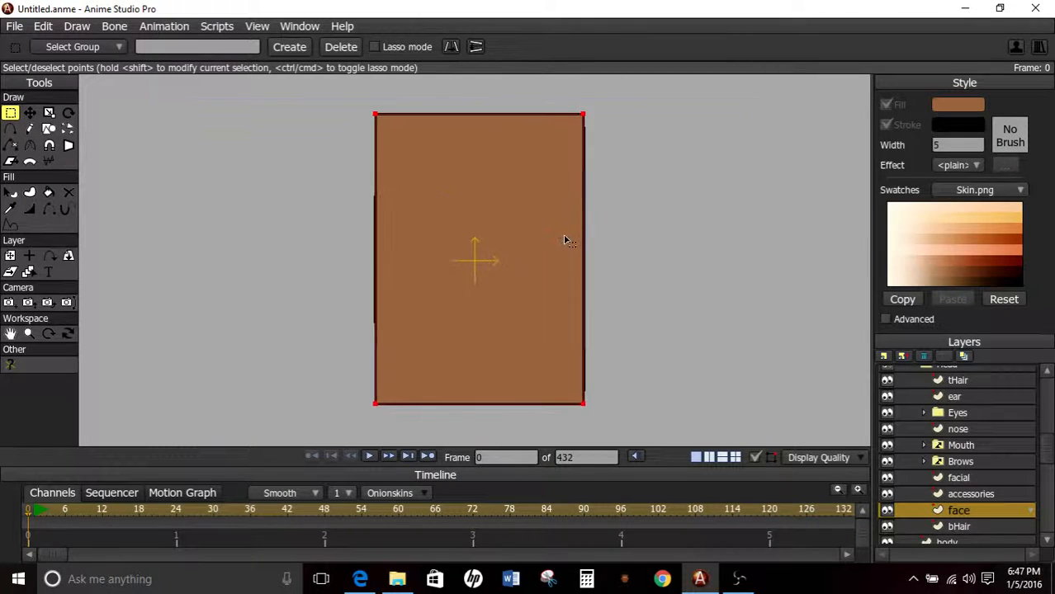
{"action": "scroll", "coordinate": [564, 243], "scroll_direction": "up", "scroll_amount": 1}
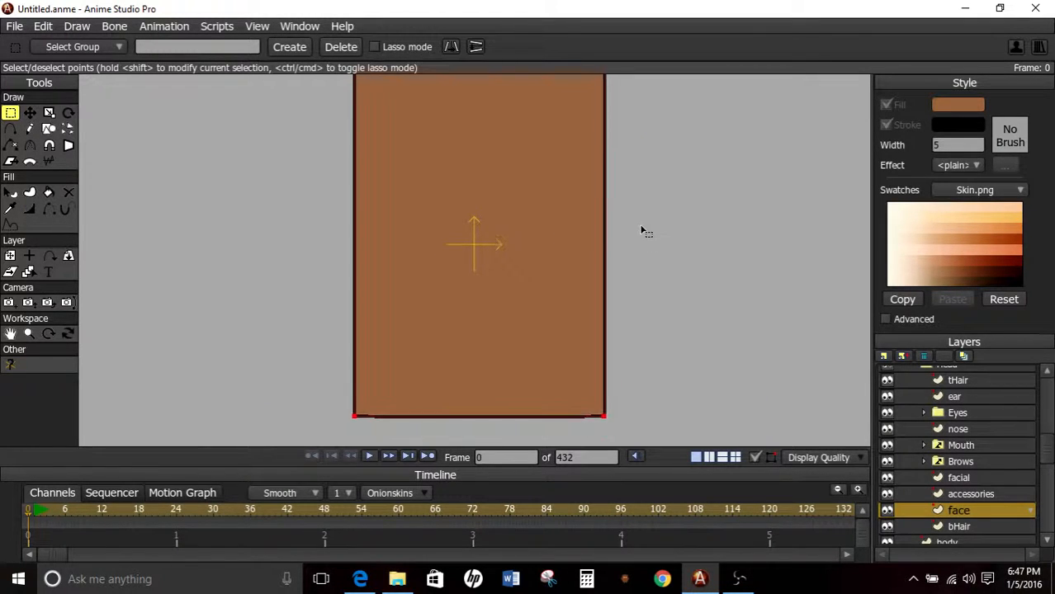
{"action": "scroll", "coordinate": [642, 245], "scroll_direction": "down", "scroll_amount": 1}
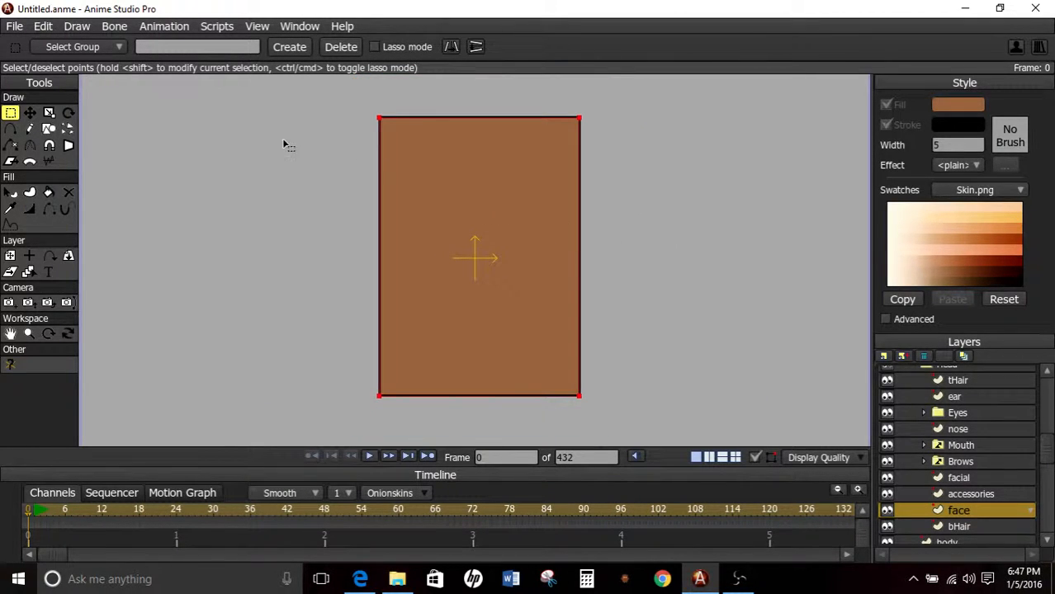
Draw an oval on the face layer overlapping the upper-left part of the rectangle.
{"action": "left_click", "coordinate": [52, 129]}
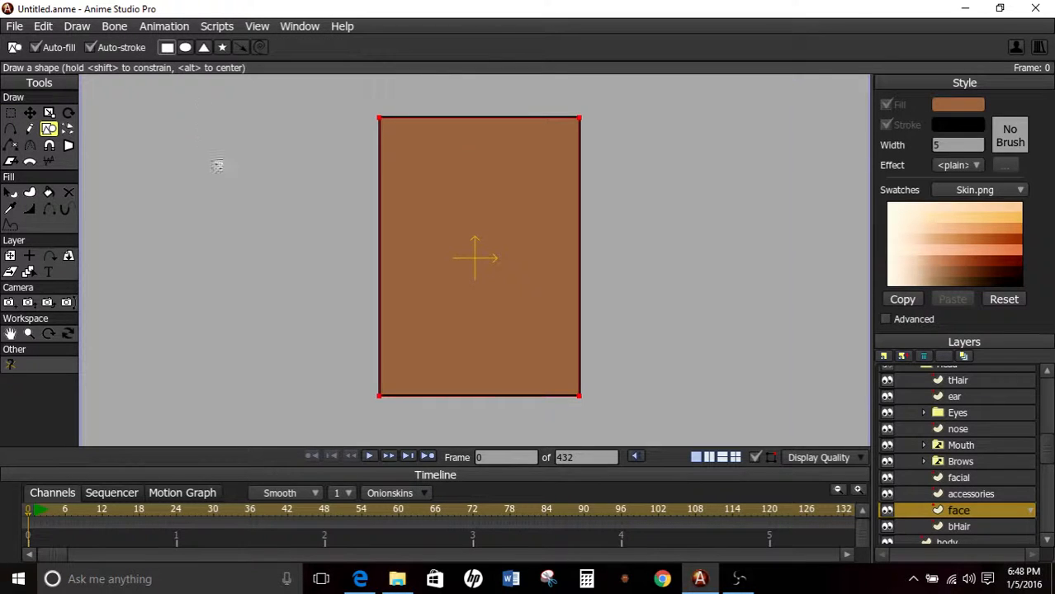
{"action": "scroll", "coordinate": [236, 186], "scroll_direction": "down", "scroll_amount": 1}
{"action": "mouse_move", "coordinate": [368, 89]}
{"action": "left_mouse_down"}
{"action": "mouse_move", "coordinate": [533, 226]}
{"action": "mouse_move", "coordinate": [502, 185]}
{"action": "left_mouse_up"}
{"action": "key", "text": "ctrl+z"}
{"action": "left_click", "coordinate": [186, 47]}
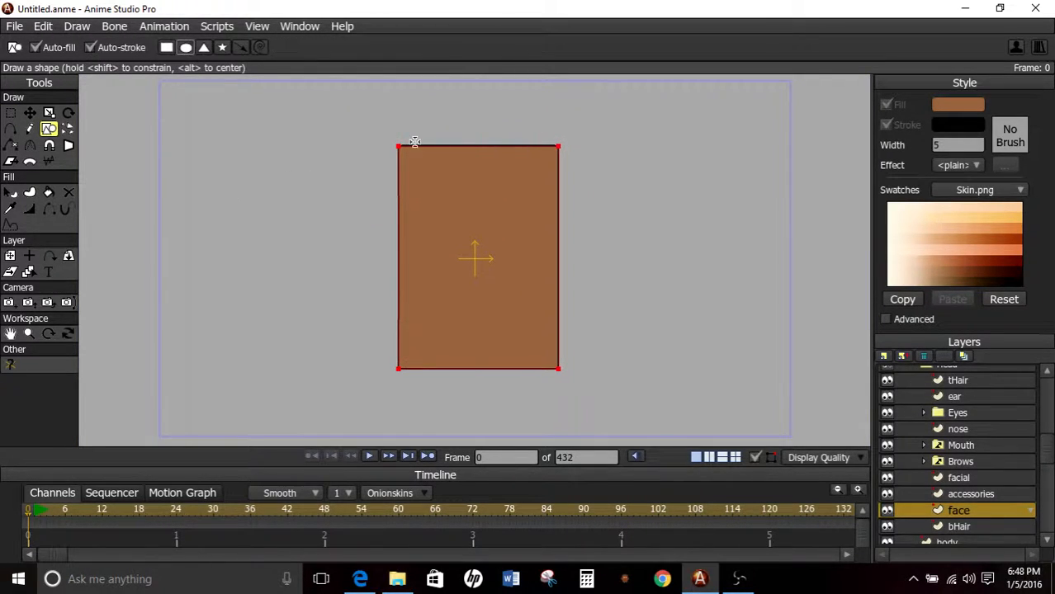
{"action": "left_click_drag", "start_coordinate": [357, 110], "coordinate": [518, 286]}
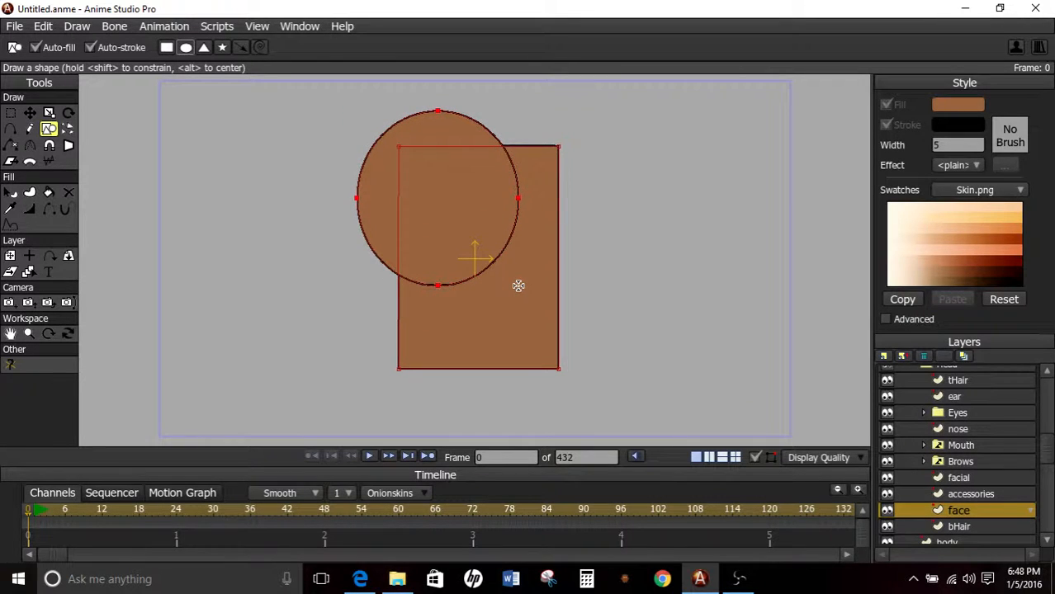
Turn off the stroke on both the oval and the rectangle and render a preview of the frame.
{"action": "left_click", "coordinate": [30, 112]}
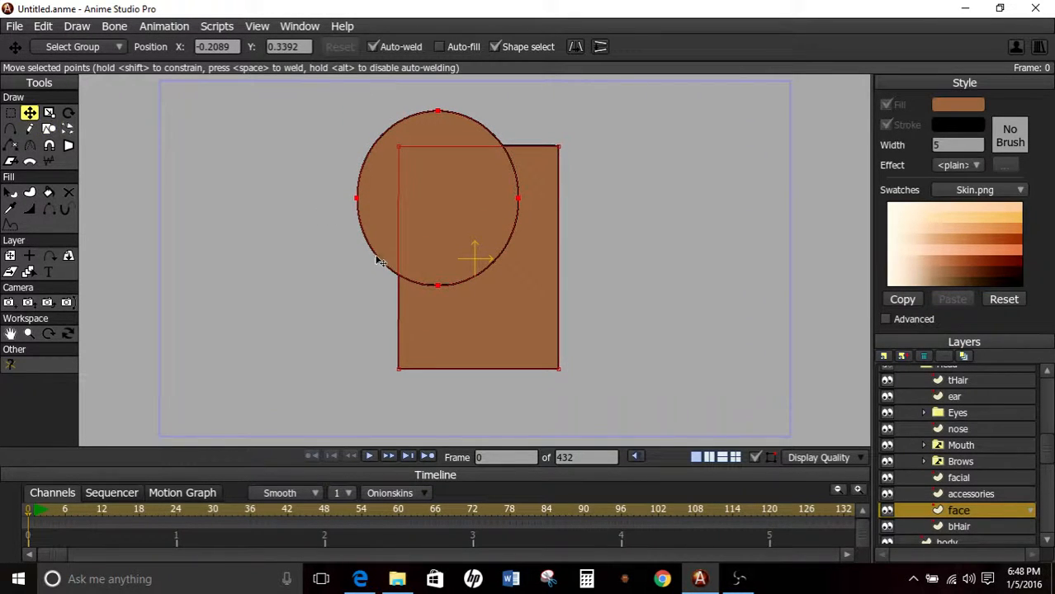
{"action": "key", "text": "q"}
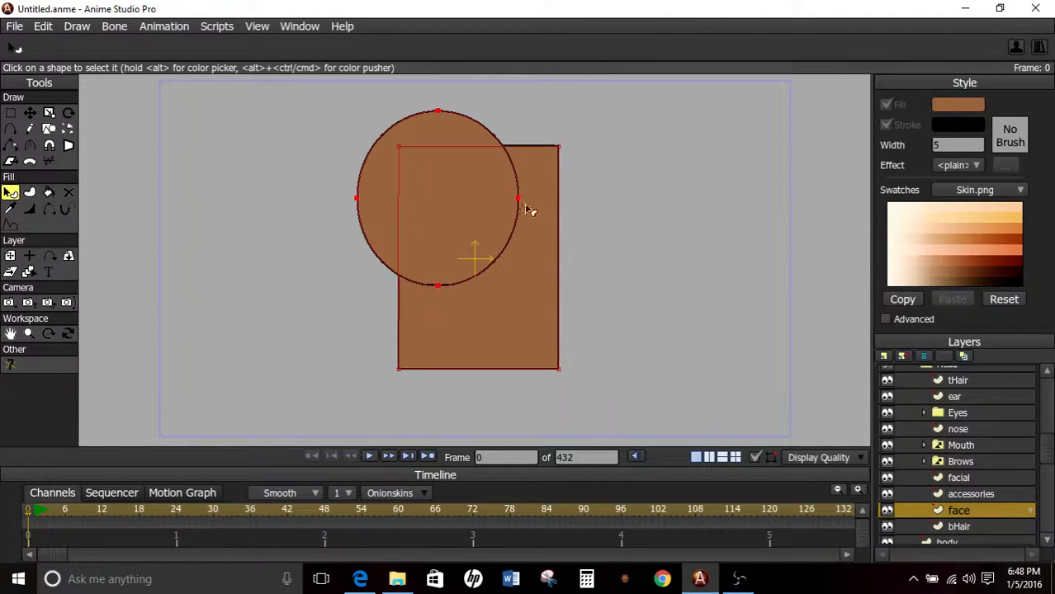
{"action": "left_click", "coordinate": [397, 195]}
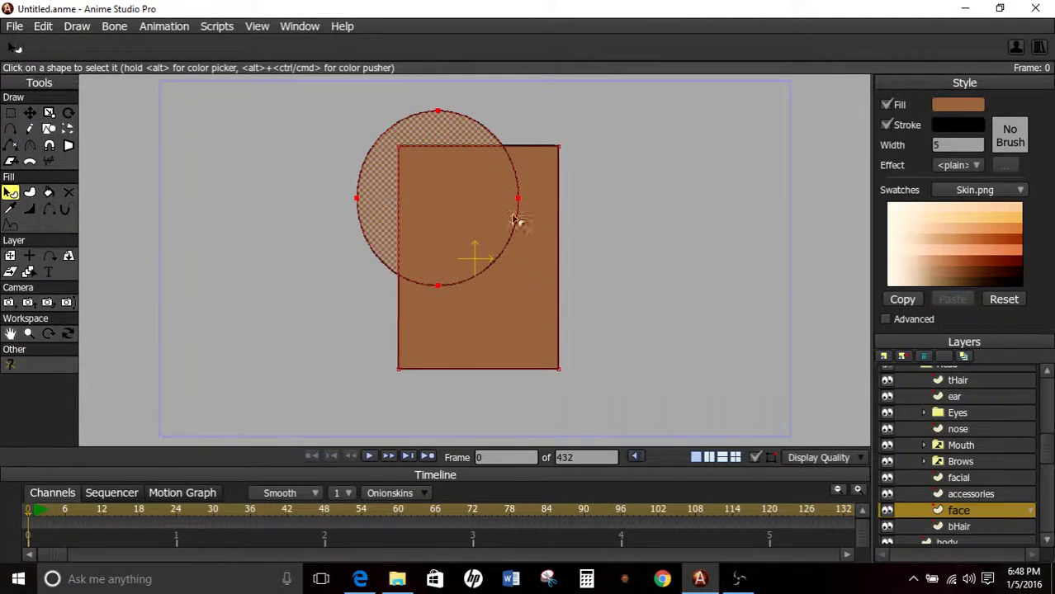
{"action": "left_click", "coordinate": [887, 125]}
{"action": "left_click", "coordinate": [527, 277]}
{"action": "left_click", "coordinate": [887, 125]}
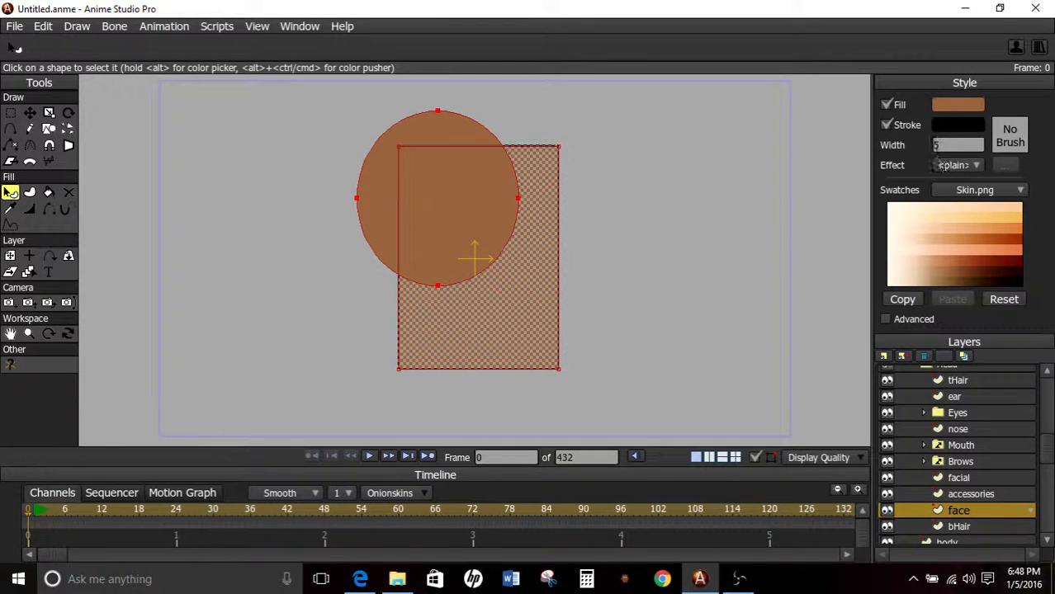
{"action": "left_click", "coordinate": [698, 232]}
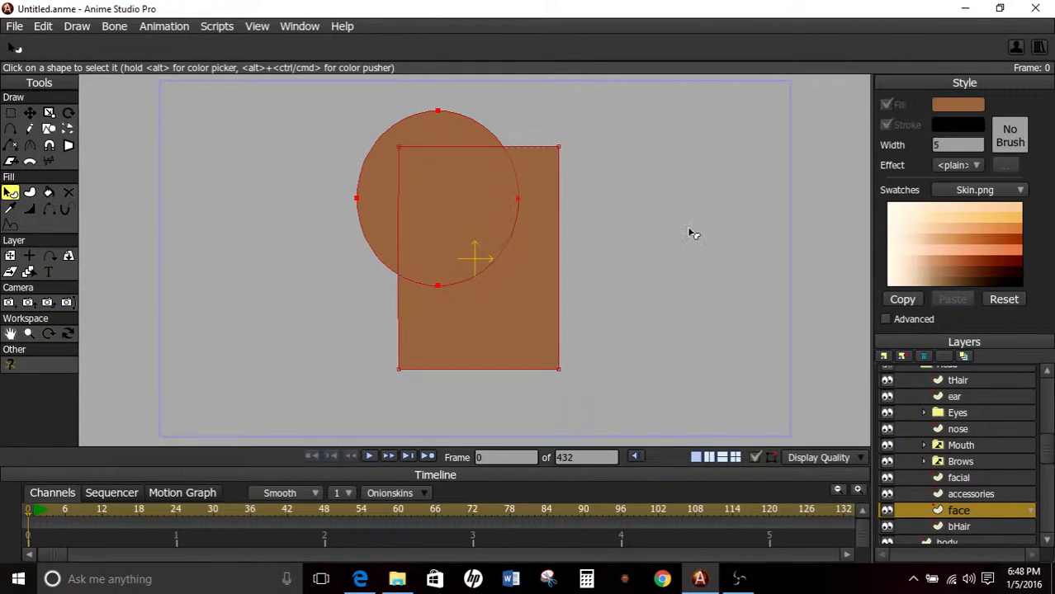
{"action": "key", "text": "ctrl+r"}
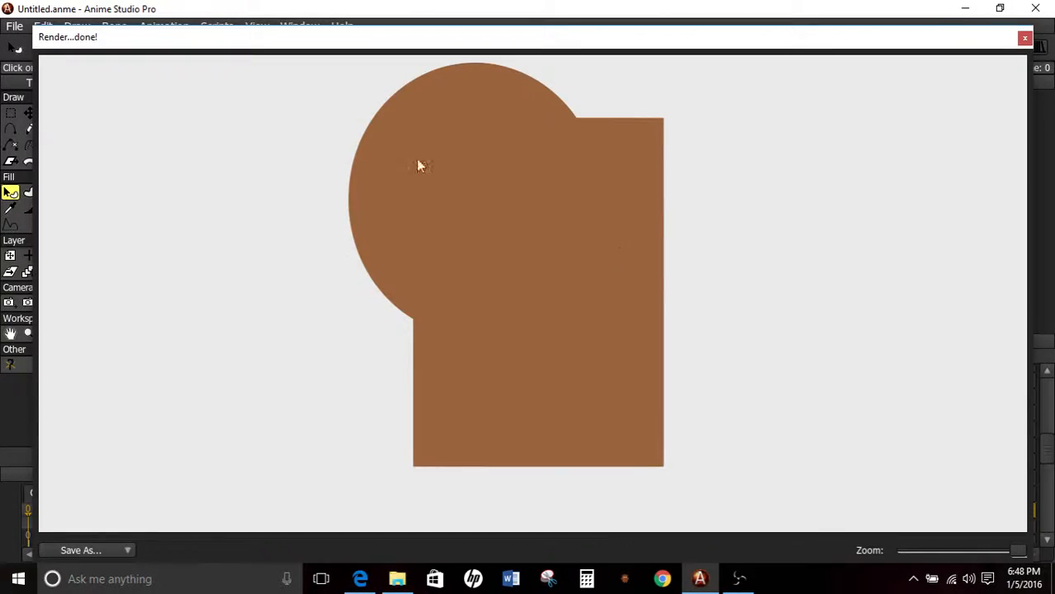
{"action": "left_click", "coordinate": [1025, 38]}
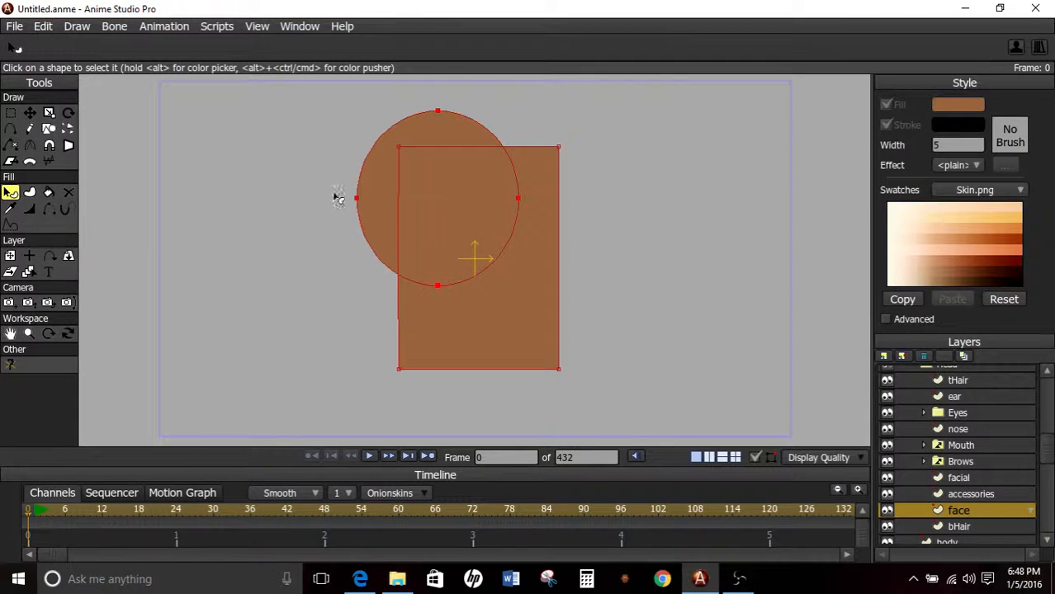
Turn on the outline in the face layer's settings and render a preview of the overlapping shapes.
{"action": "double_click", "coordinate": [960, 511]}
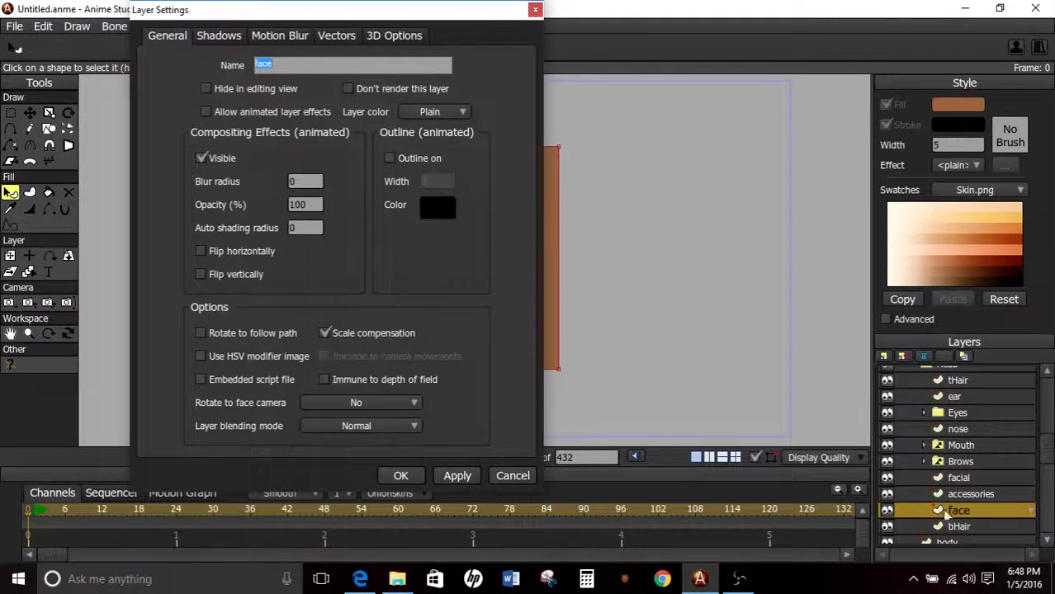
{"action": "left_click", "coordinate": [390, 159]}
{"action": "left_click", "coordinate": [450, 479]}
{"action": "left_click", "coordinate": [405, 476]}
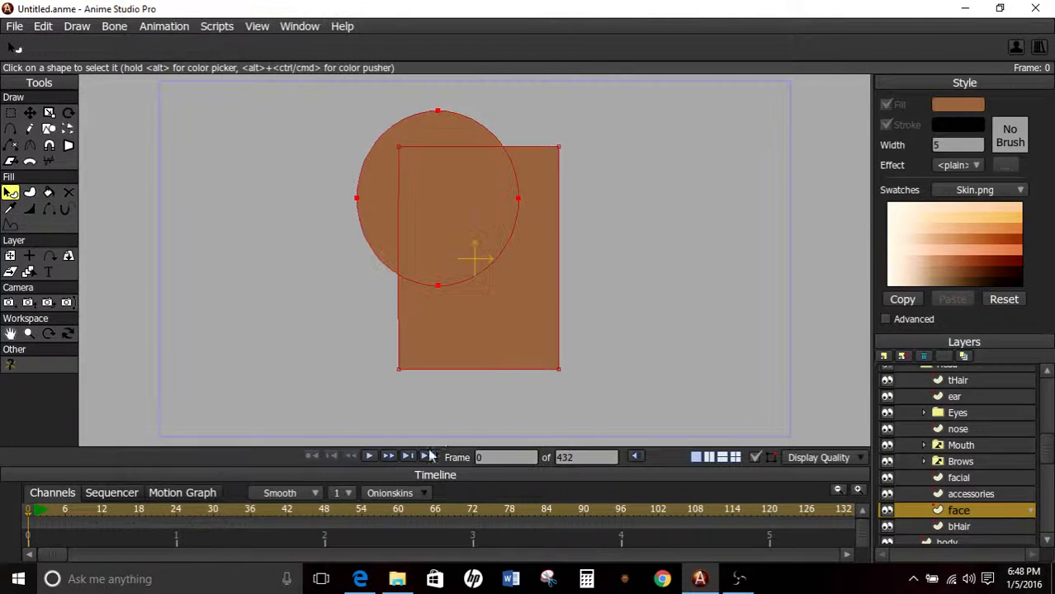
{"action": "key", "text": "ctrl+r"}
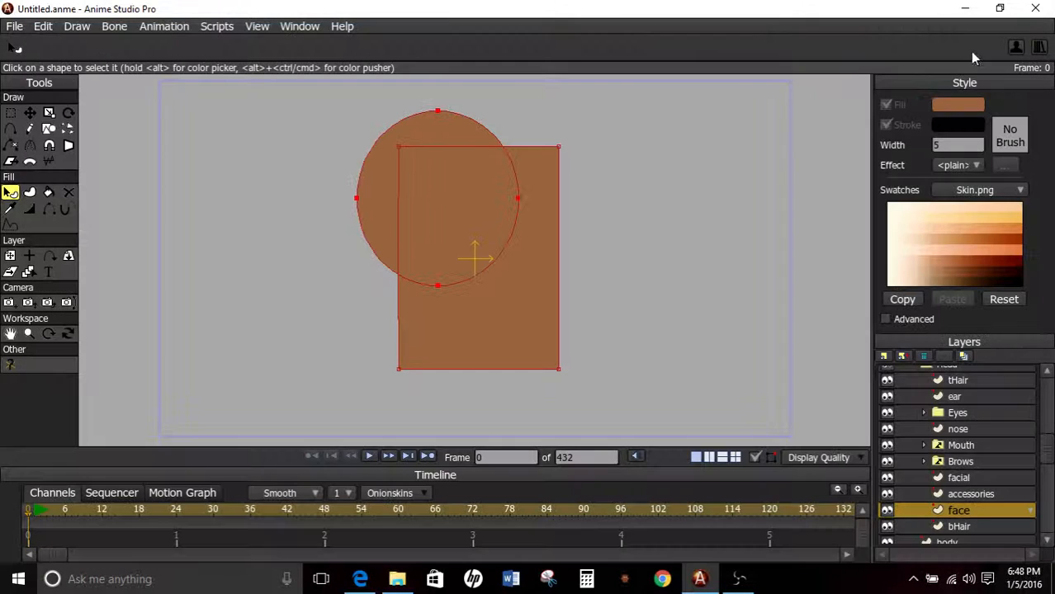
{"action": "left_click", "coordinate": [1025, 37]}
Turn off the face layer's outline and delete the oval overlapping the rectangle.
{"action": "double_click", "coordinate": [973, 511]}
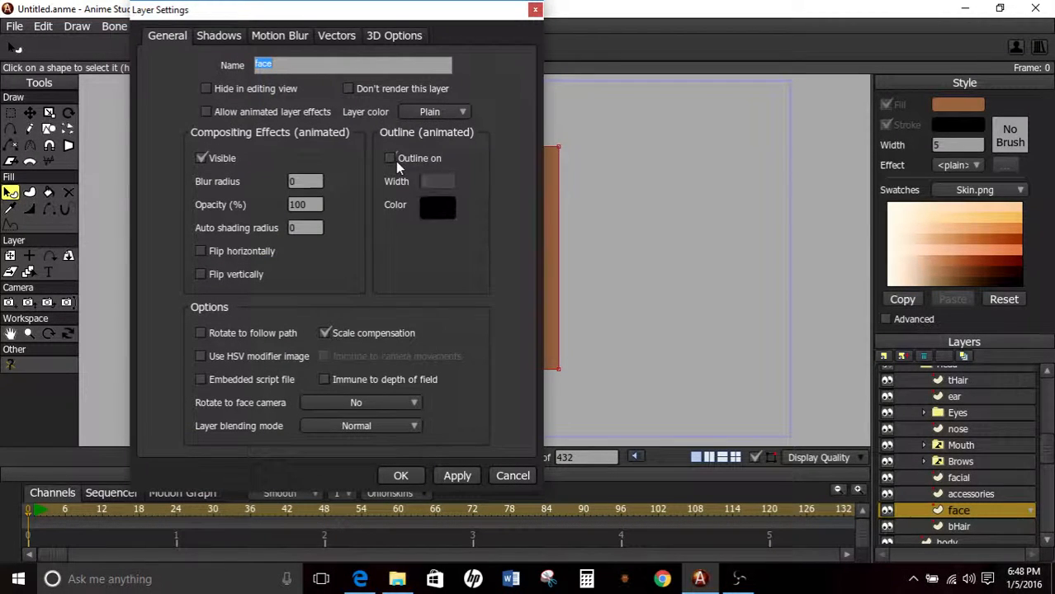
{"action": "left_click", "coordinate": [400, 476]}
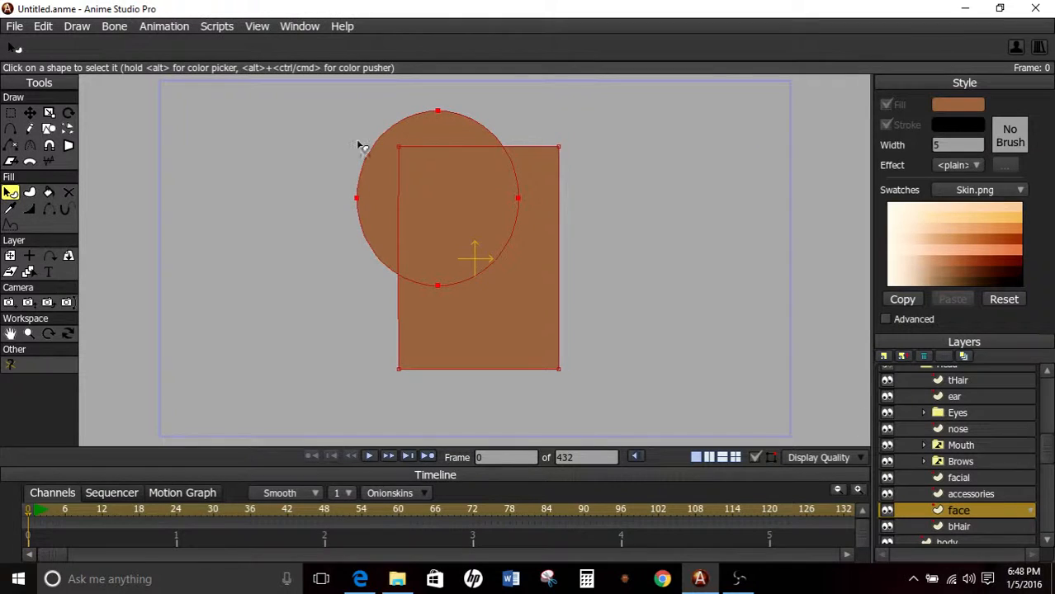
{"action": "key", "text": "g"}
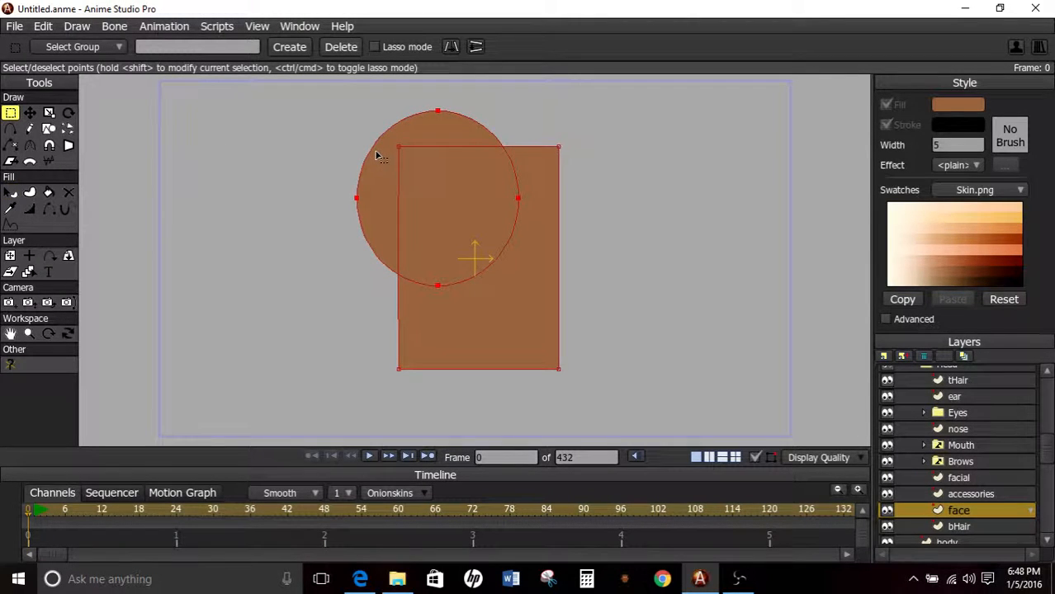
{"action": "key", "text": "Delete"}
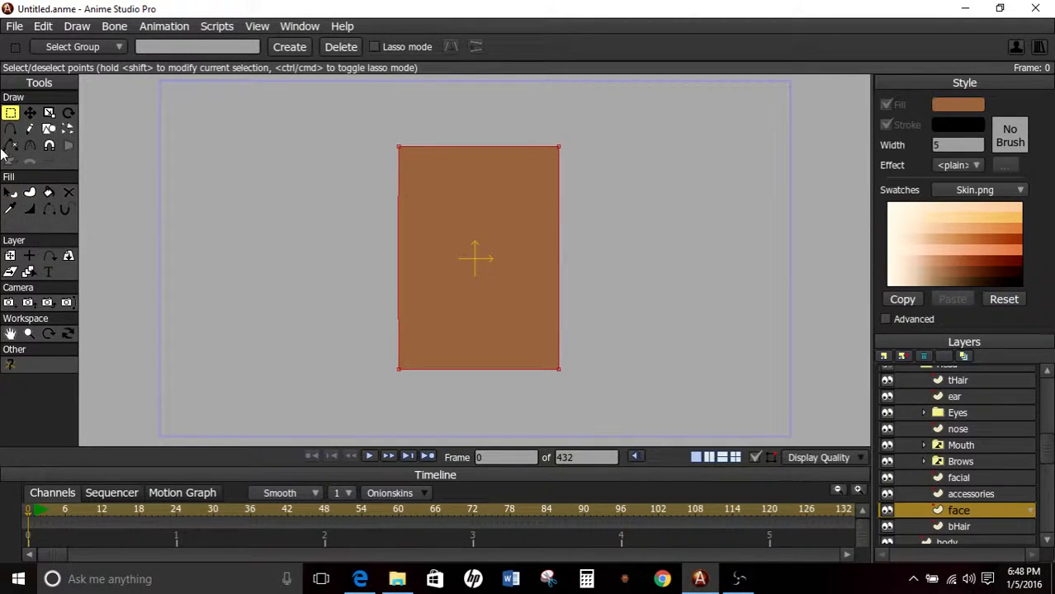
Select the face rectangle's shape and turn its black stroke back on.
{"action": "left_click", "coordinate": [10, 130]}
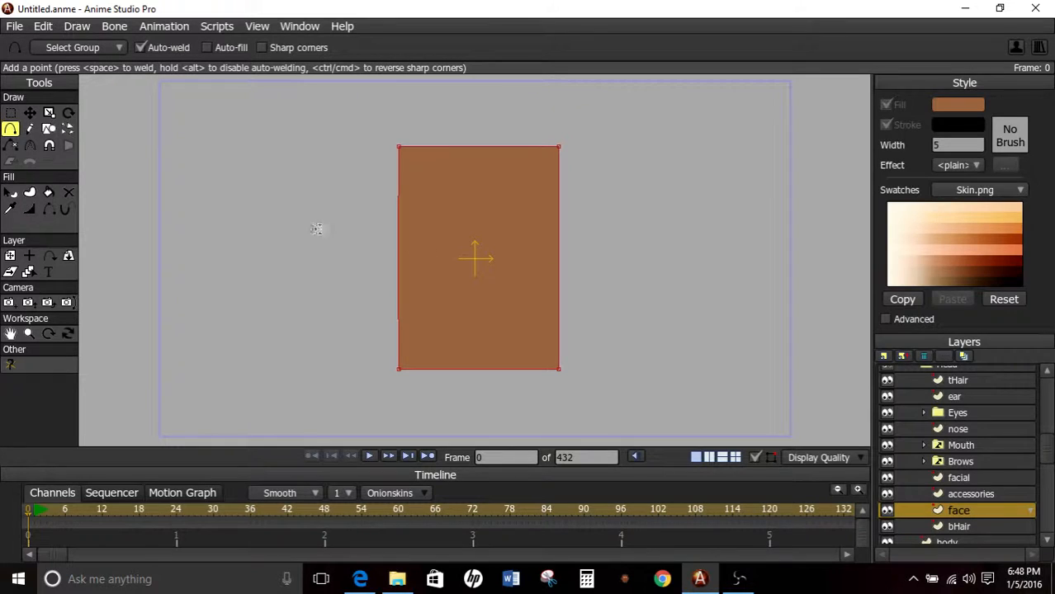
{"action": "left_click", "coordinate": [31, 145]}
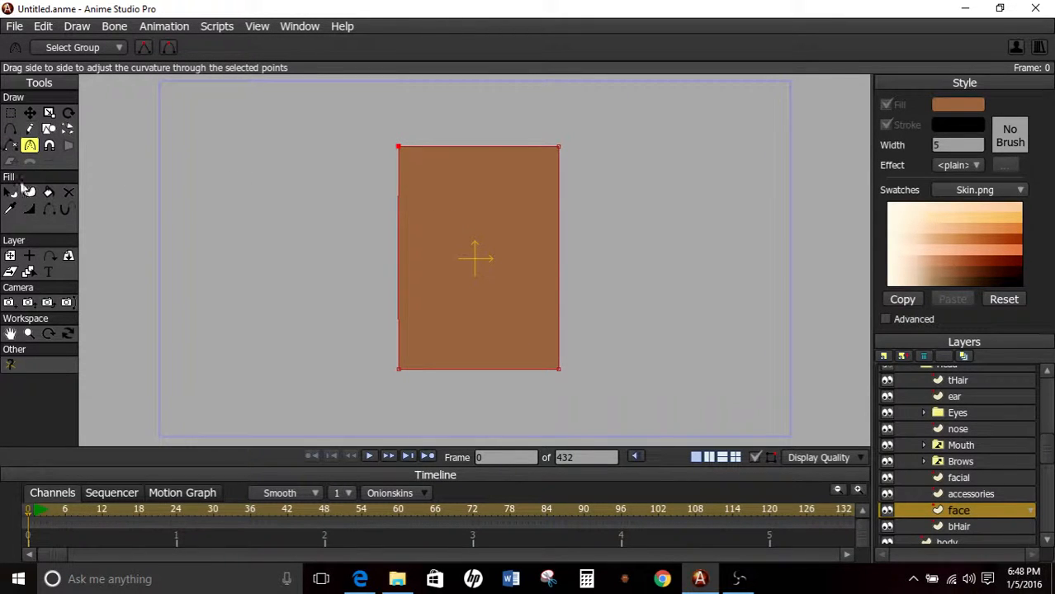
{"action": "left_click", "coordinate": [10, 191]}
{"action": "left_click", "coordinate": [508, 213]}
{"action": "left_click", "coordinate": [887, 126]}
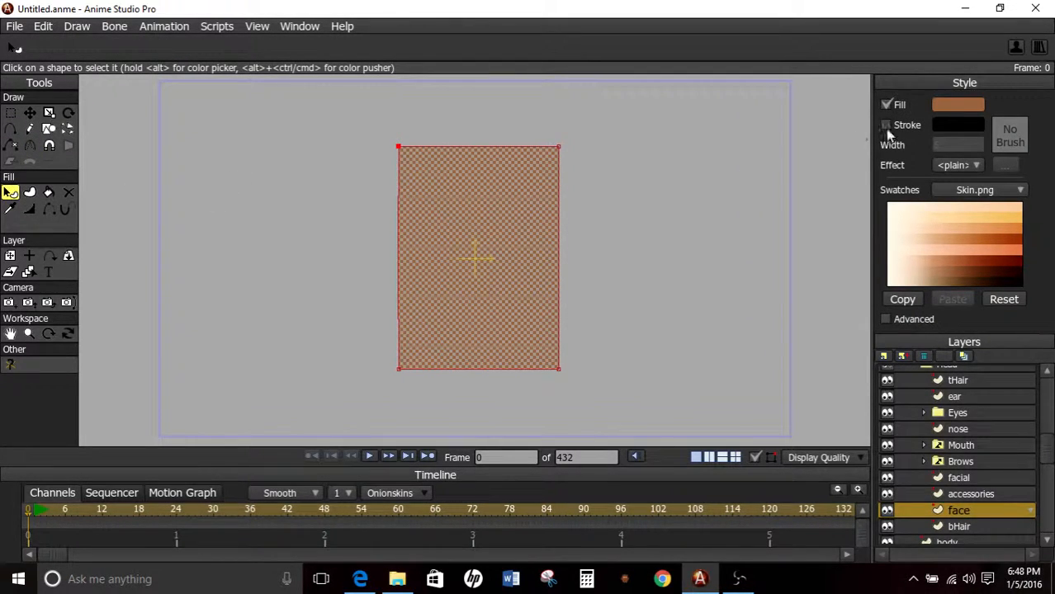
{"action": "left_click", "coordinate": [887, 128]}
{"action": "left_click", "coordinate": [712, 142]}
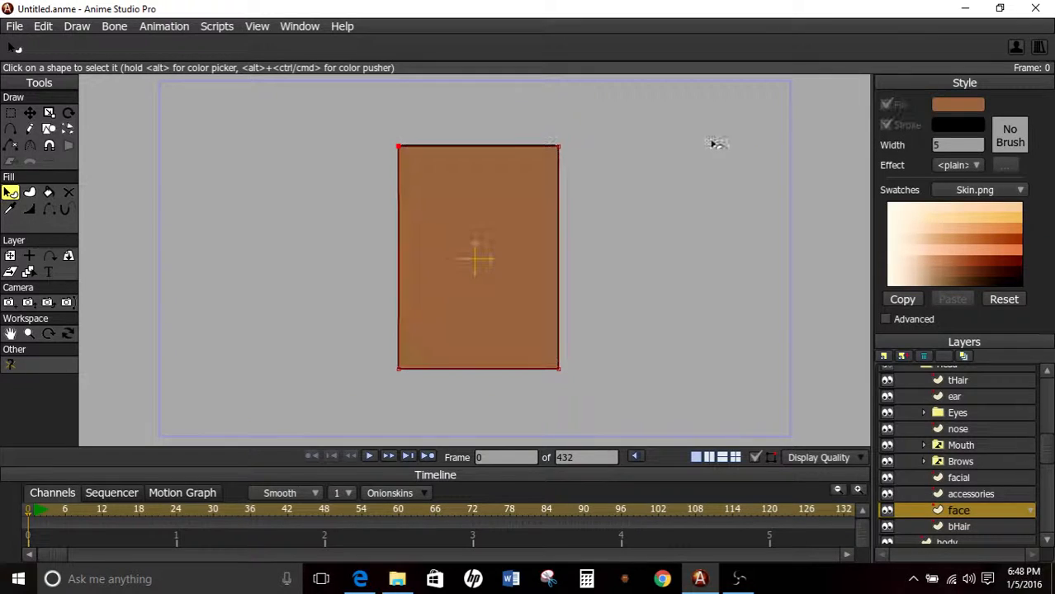
Change the face rectangle's fill to a dark reddish-brown tone from the Skin.png swatches.
{"action": "left_click", "coordinate": [30, 145]}
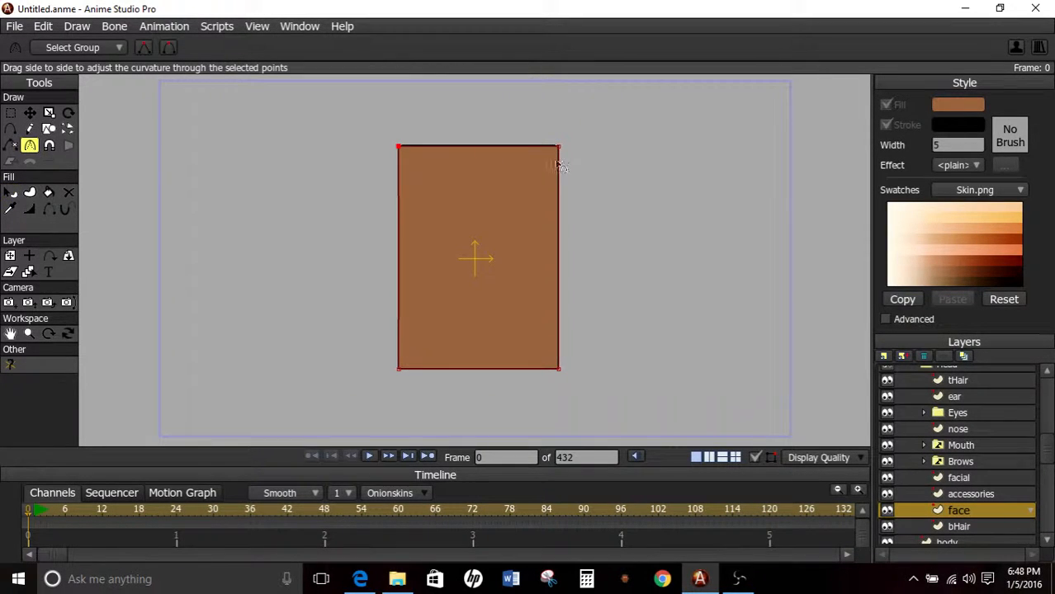
{"action": "left_click", "coordinate": [10, 194]}
{"action": "left_click", "coordinate": [478, 225]}
{"action": "left_click", "coordinate": [988, 253]}
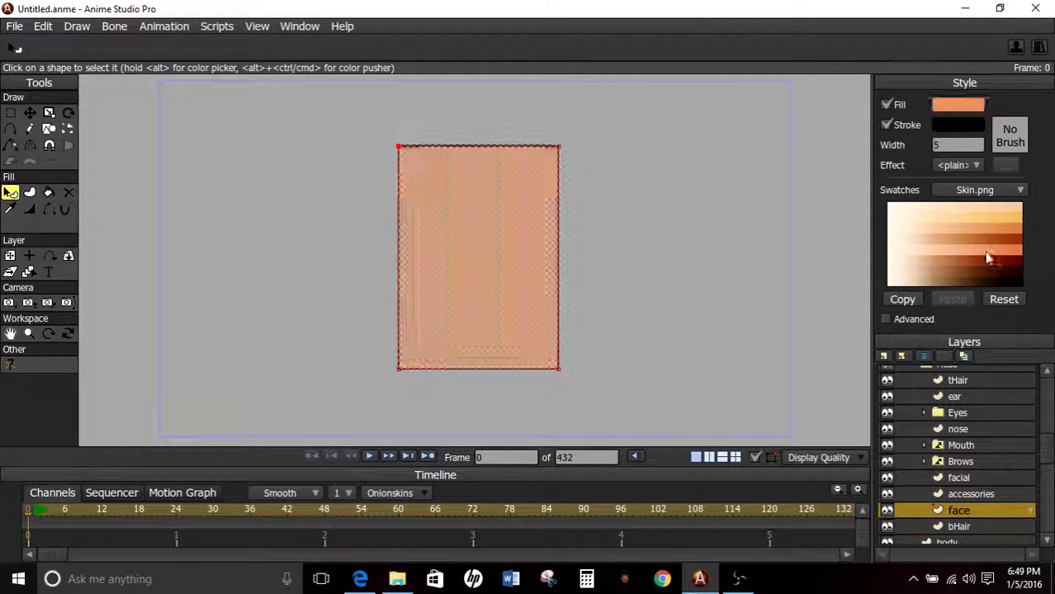
{"action": "left_click", "coordinate": [968, 275]}
{"action": "left_click", "coordinate": [959, 273]}
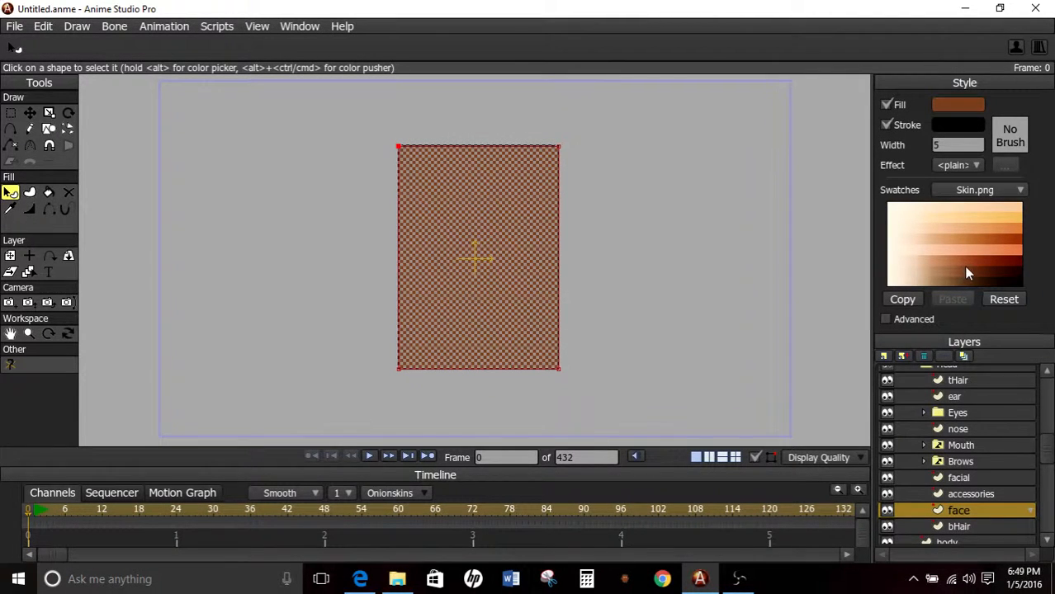
{"action": "left_click", "coordinate": [972, 272]}
{"action": "left_click", "coordinate": [971, 273]}
{"action": "left_click", "coordinate": [693, 266]}
Round all four corners of the face rectangle with the Curvature tool to form a smooth head shape.
{"action": "left_click", "coordinate": [30, 146]}
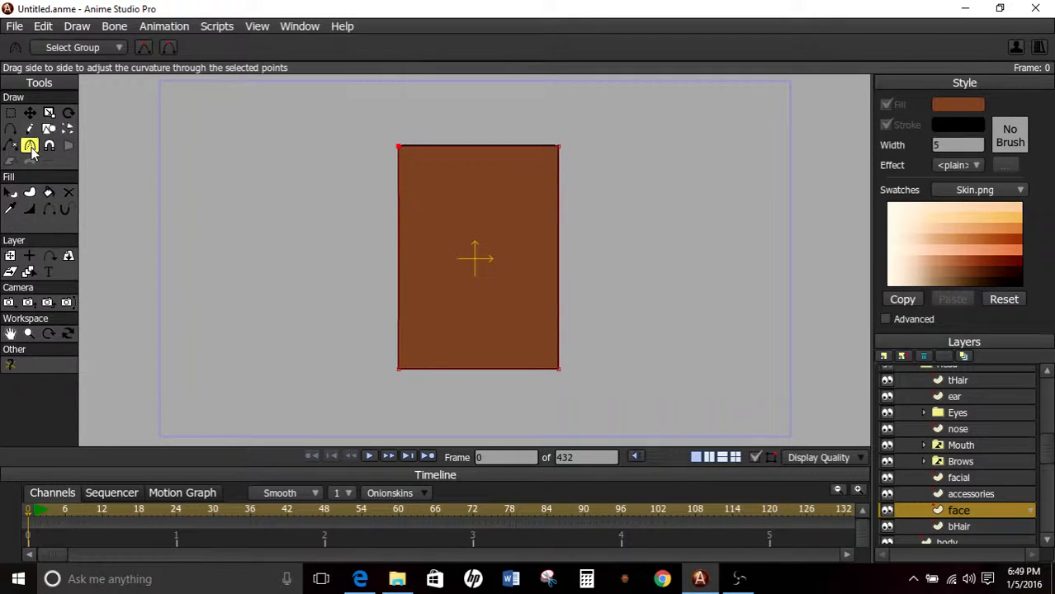
{"action": "left_click_drag", "start_coordinate": [433, 242], "coordinate": [566, 236]}
{"action": "left_click_drag", "start_coordinate": [560, 147], "coordinate": [707, 149]}
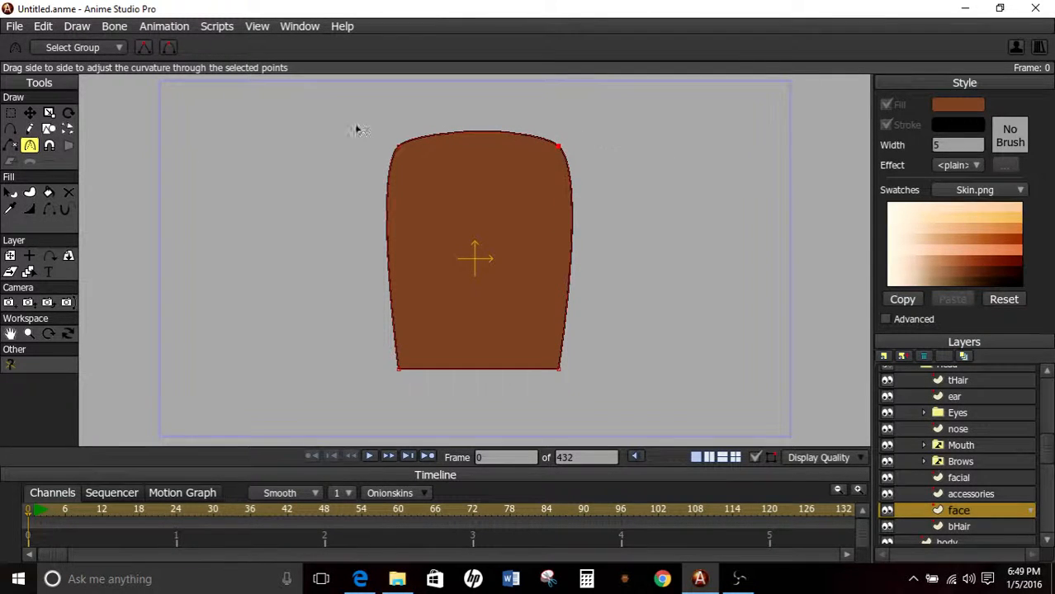
{"action": "left_click_drag", "start_coordinate": [561, 369], "coordinate": [718, 364]}
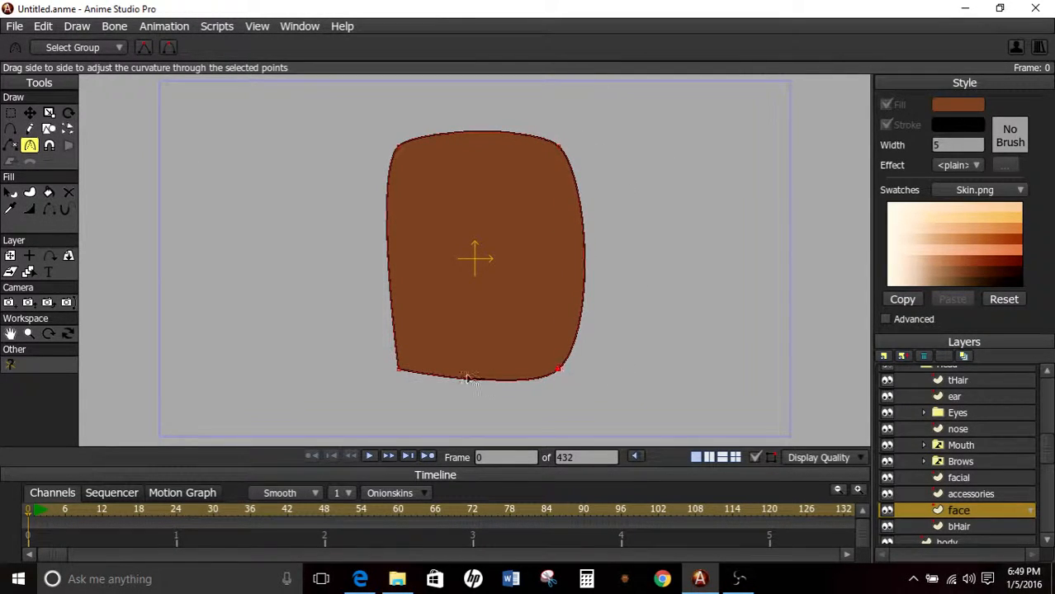
{"action": "left_click_drag", "start_coordinate": [399, 369], "coordinate": [634, 323]}
{"action": "scroll", "coordinate": [582, 265], "scroll_direction": "down", "scroll_amount": 3}
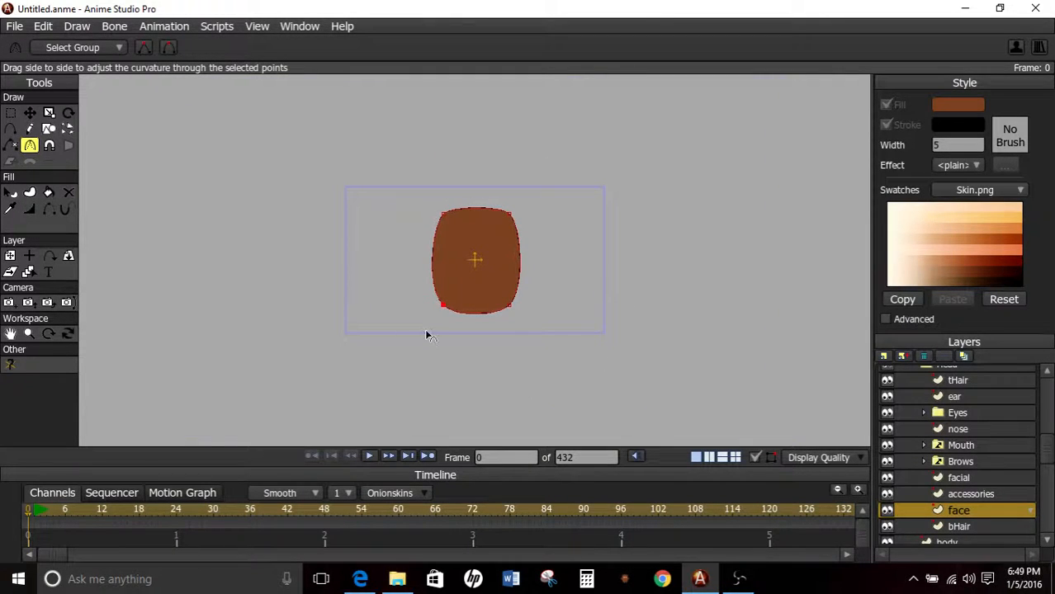
{"action": "scroll", "coordinate": [469, 204], "scroll_direction": "up", "scroll_amount": 3}
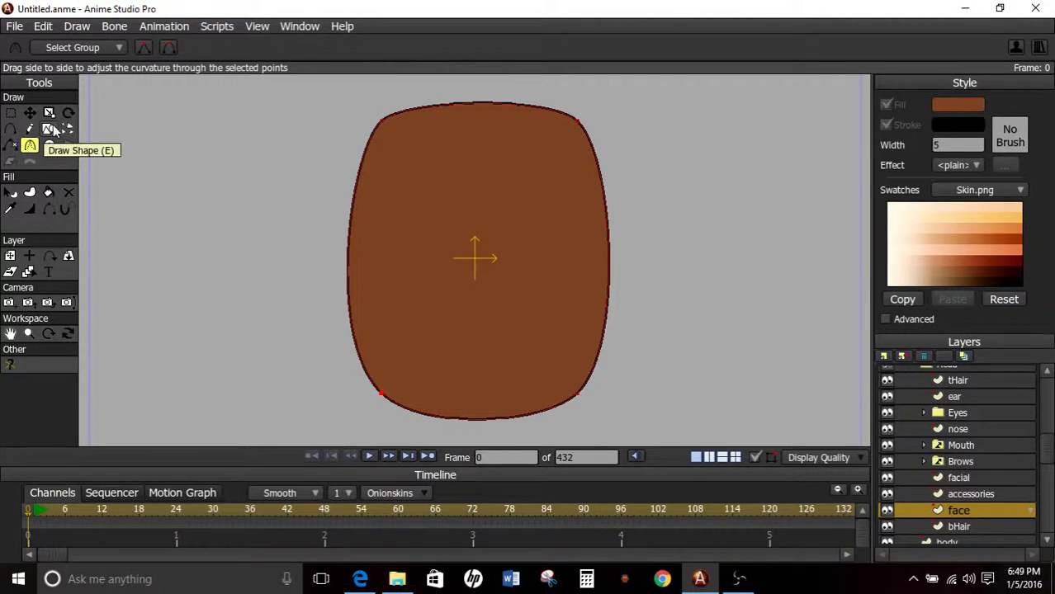
Move the face shape's upper-left corner point inward and down to about X -0.2132, Y 0.4901.
{"action": "left_click", "coordinate": [10, 113]}
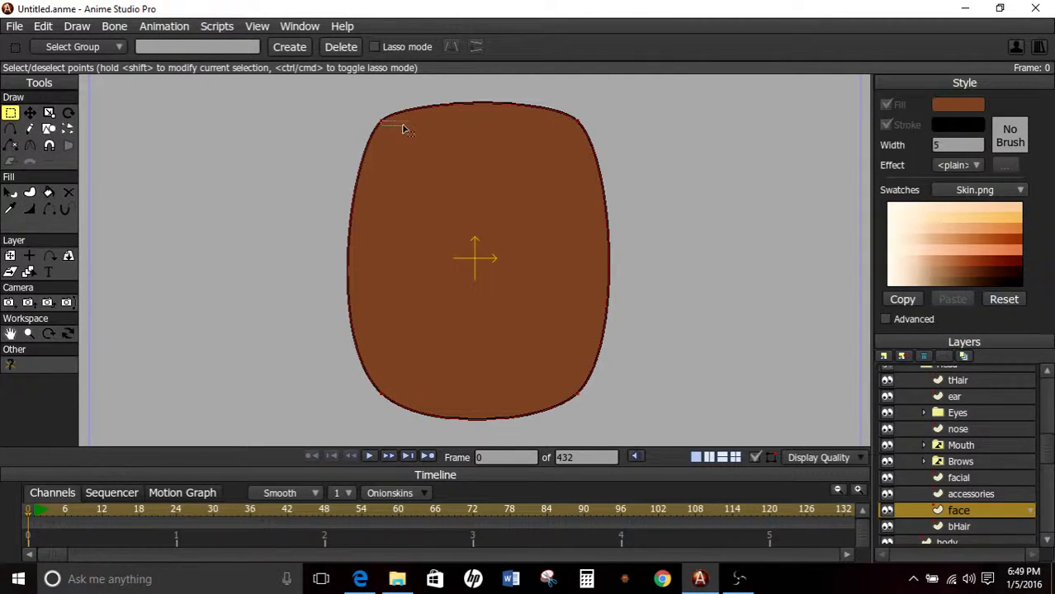
{"action": "left_click", "coordinate": [30, 115]}
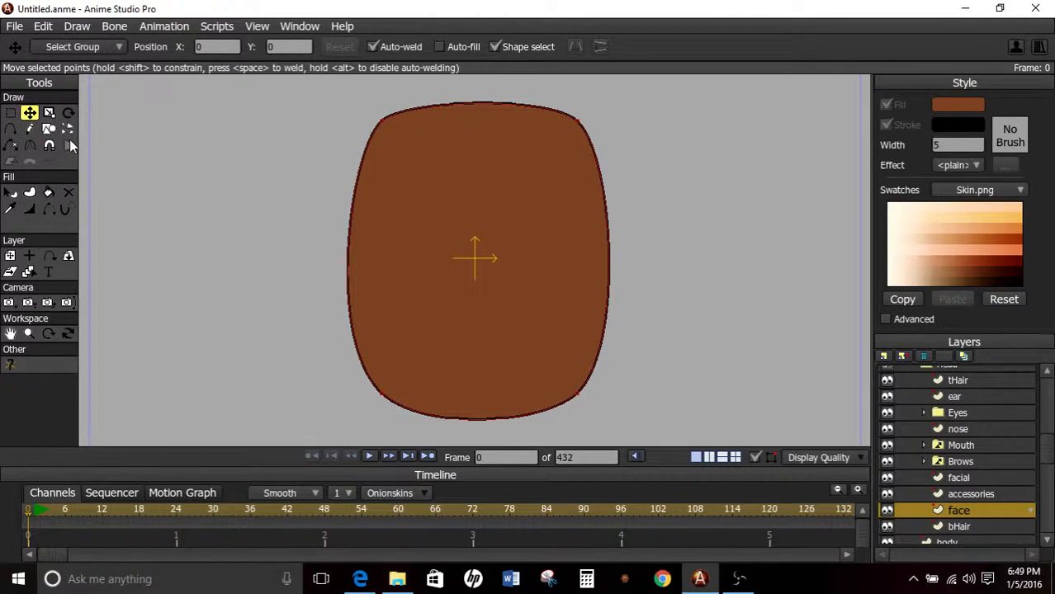
{"action": "left_click", "coordinate": [30, 147]}
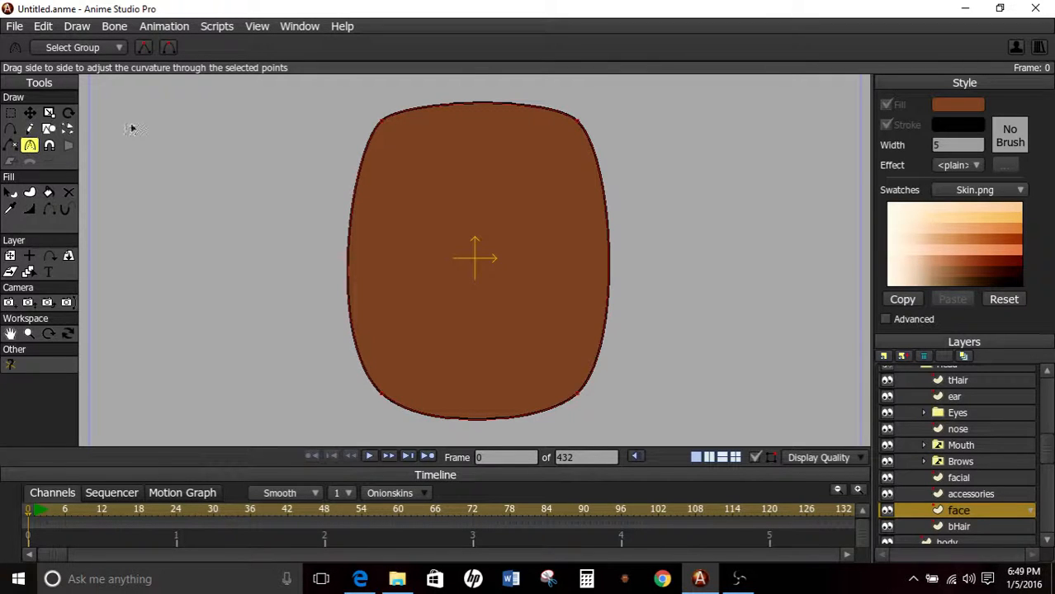
{"action": "left_click", "coordinate": [29, 113]}
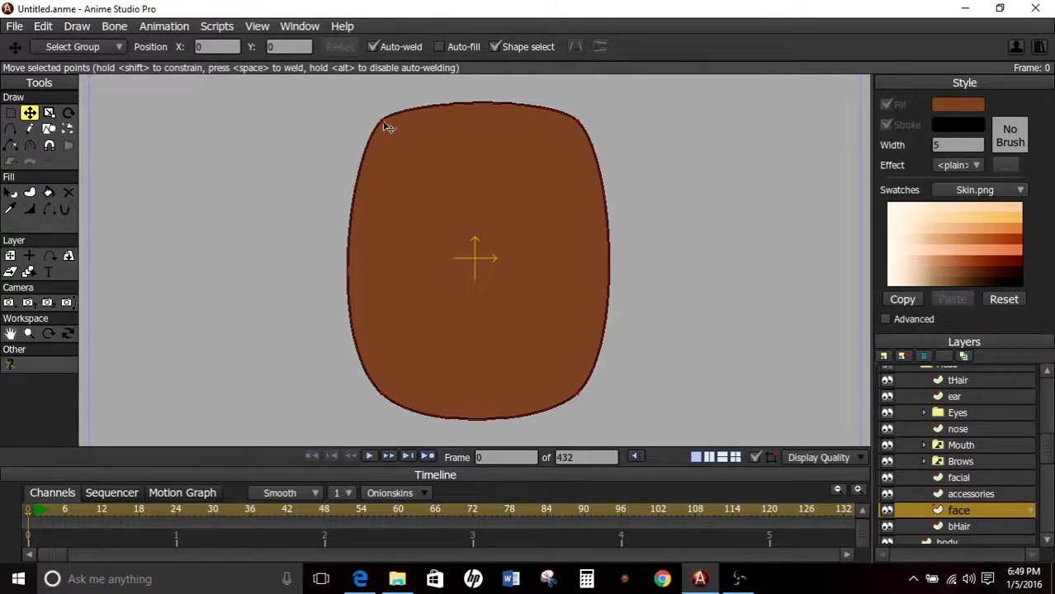
{"action": "left_click_drag", "start_coordinate": [386, 124], "coordinate": [433, 159]}
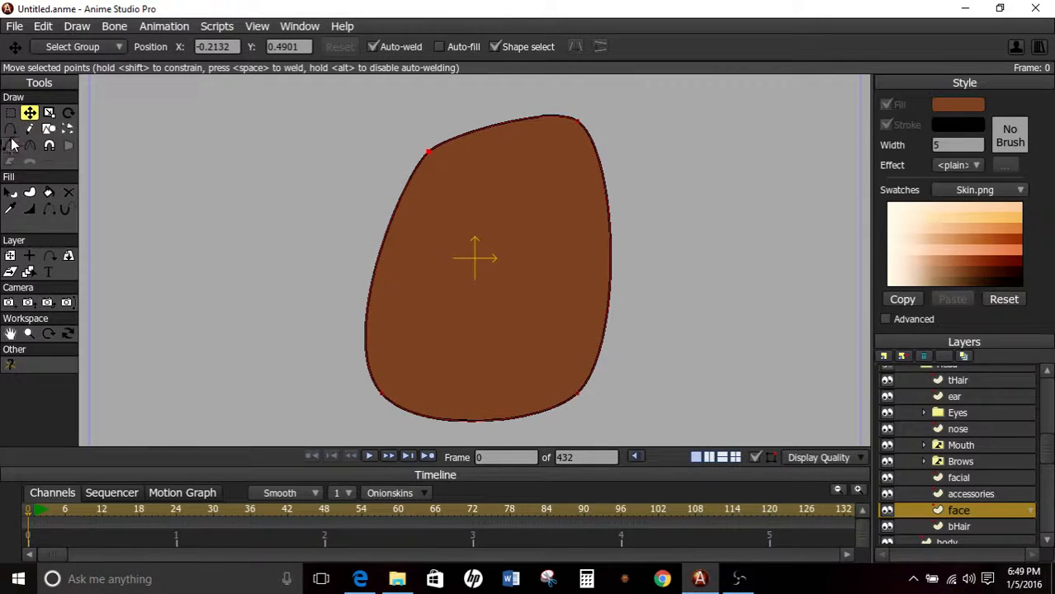
Add points along both sides of the face outline, pulling the left side inward and bulging the right side outward.
{"action": "key", "text": "a"}
{"action": "mouse_move", "coordinate": [368, 326]}
{"action": "left_mouse_down"}
{"action": "mouse_move", "coordinate": [388, 331]}
{"action": "mouse_move", "coordinate": [381, 311]}
{"action": "left_mouse_up"}
{"action": "left_click_drag", "start_coordinate": [396, 246], "coordinate": [390, 211]}
{"action": "left_click_drag", "start_coordinate": [598, 249], "coordinate": [624, 236]}
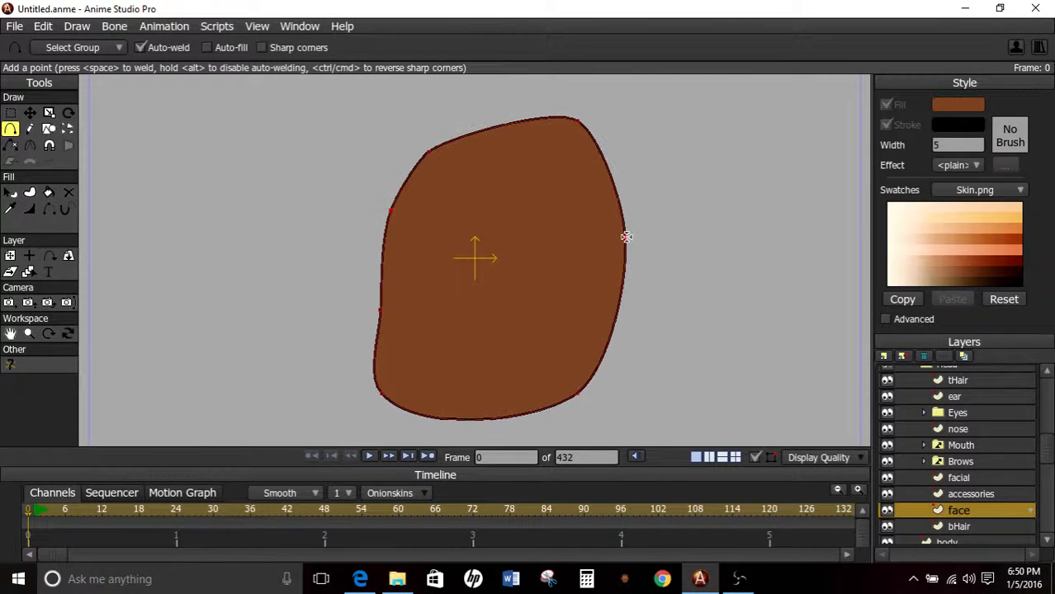
{"action": "left_click_drag", "start_coordinate": [608, 169], "coordinate": [609, 162]}
{"action": "left_click_drag", "start_coordinate": [596, 353], "coordinate": [612, 352]}
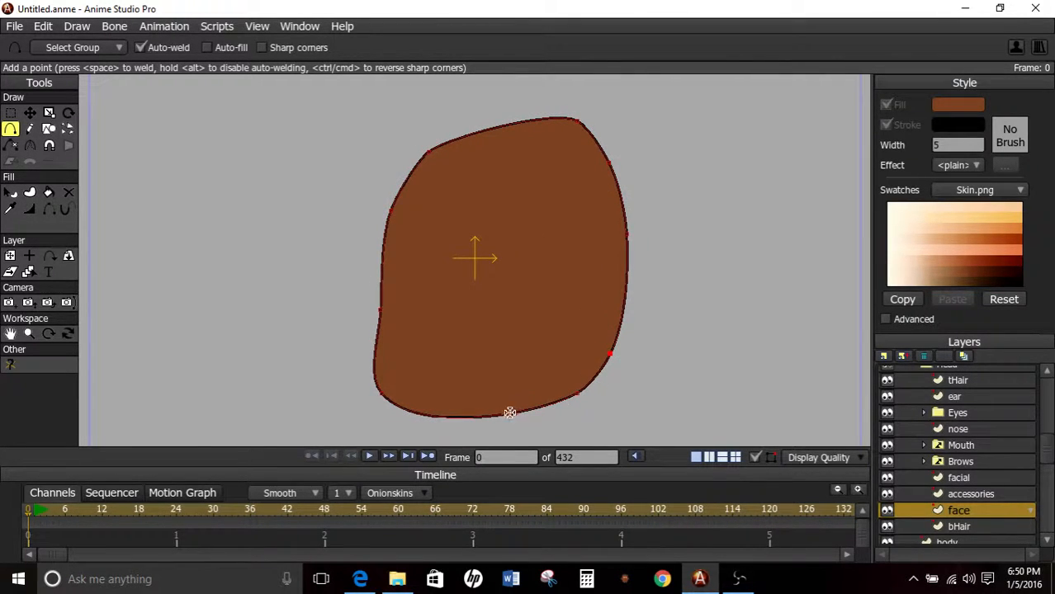
Add one point on the face's bottom edge and two on its top edge to form a dip, and lower the upper-right corner.
{"action": "left_click_drag", "start_coordinate": [506, 412], "coordinate": [489, 422]}
{"action": "left_click_drag", "start_coordinate": [494, 141], "coordinate": [456, 157]}
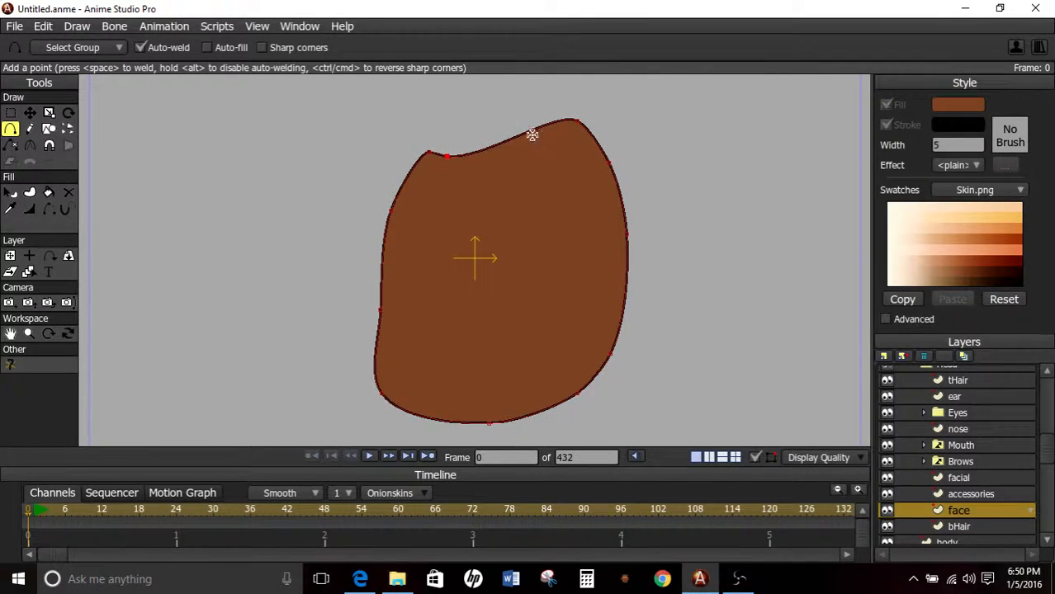
{"action": "left_click_drag", "start_coordinate": [533, 134], "coordinate": [534, 157]}
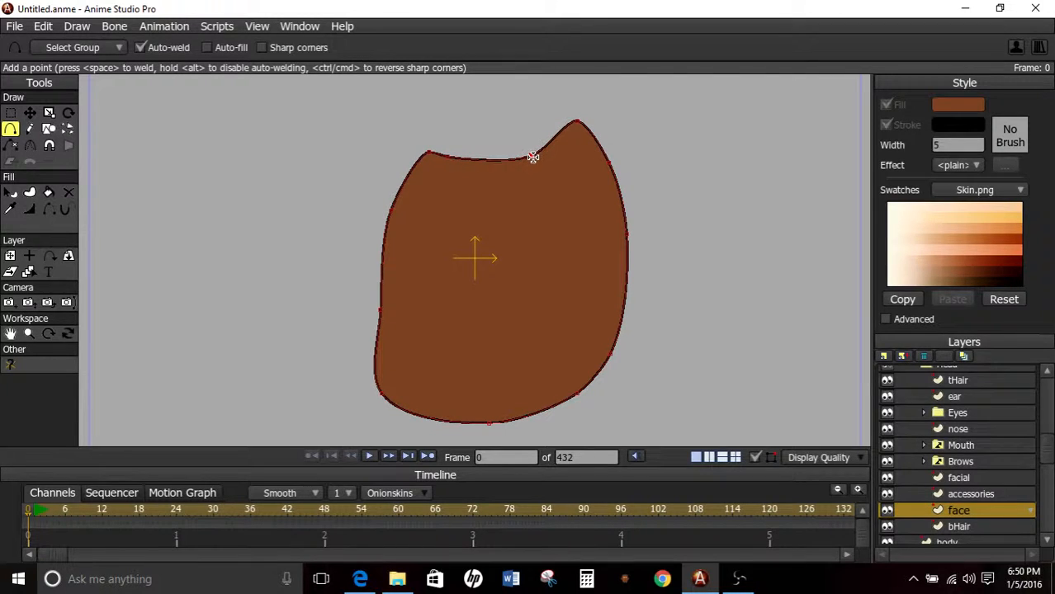
{"action": "left_click", "coordinate": [30, 112]}
{"action": "mouse_move", "coordinate": [429, 153]}
{"action": "left_mouse_down"}
{"action": "mouse_move", "coordinate": [439, 146]}
{"action": "mouse_move", "coordinate": [430, 152]}
{"action": "left_mouse_up"}
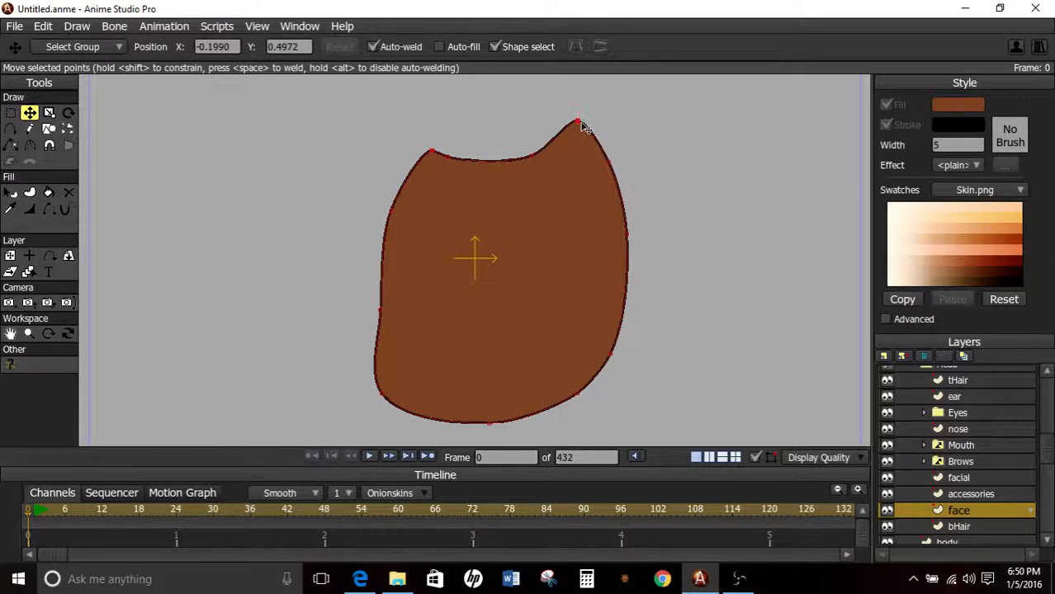
{"action": "left_click_drag", "start_coordinate": [581, 126], "coordinate": [580, 153]}
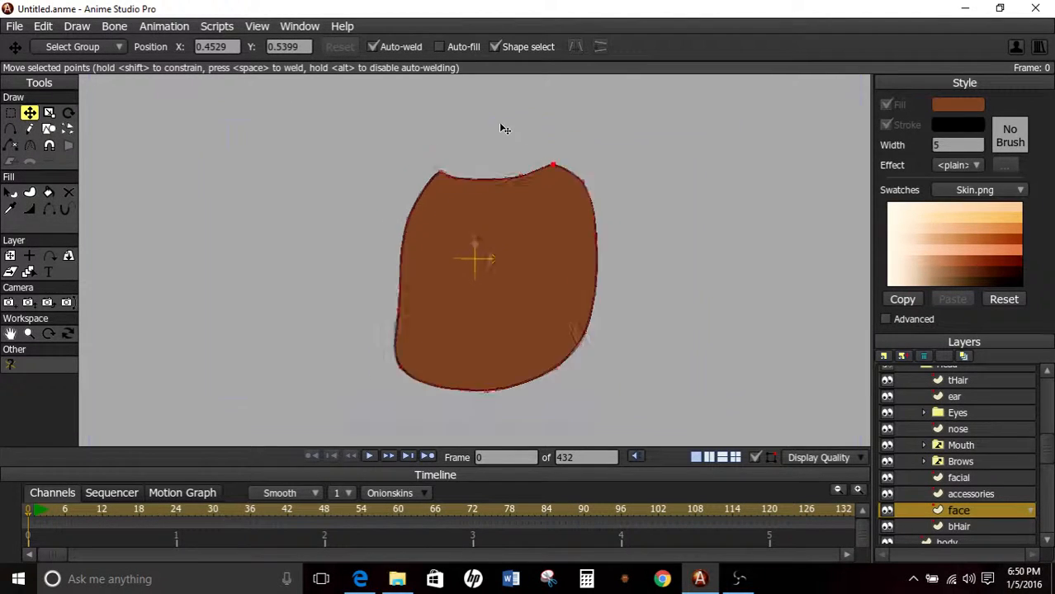
Select the whole face shape's points and flip them horizontally.
{"action": "scroll", "coordinate": [494, 136], "scroll_direction": "down", "scroll_amount": 4}
{"action": "scroll", "coordinate": [490, 143], "scroll_direction": "up", "scroll_amount": 4}
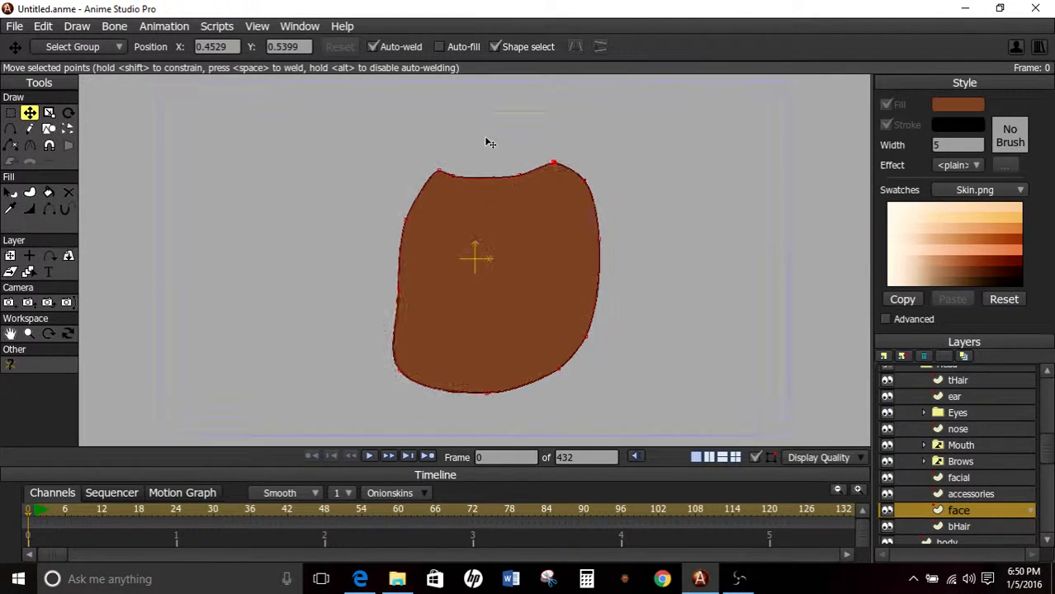
{"action": "left_click", "coordinate": [10, 193]}
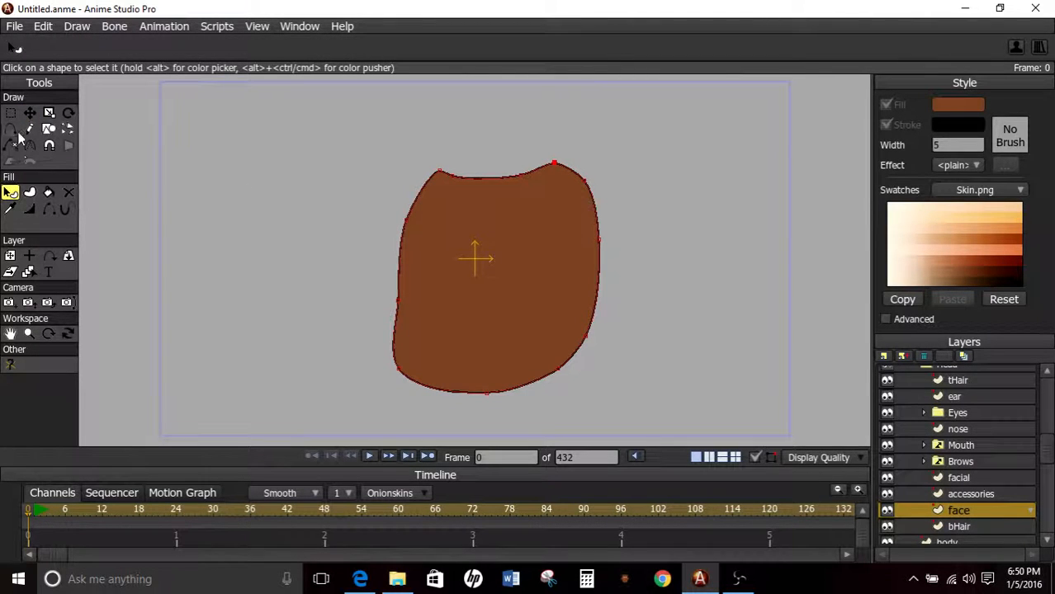
{"action": "left_click", "coordinate": [30, 114]}
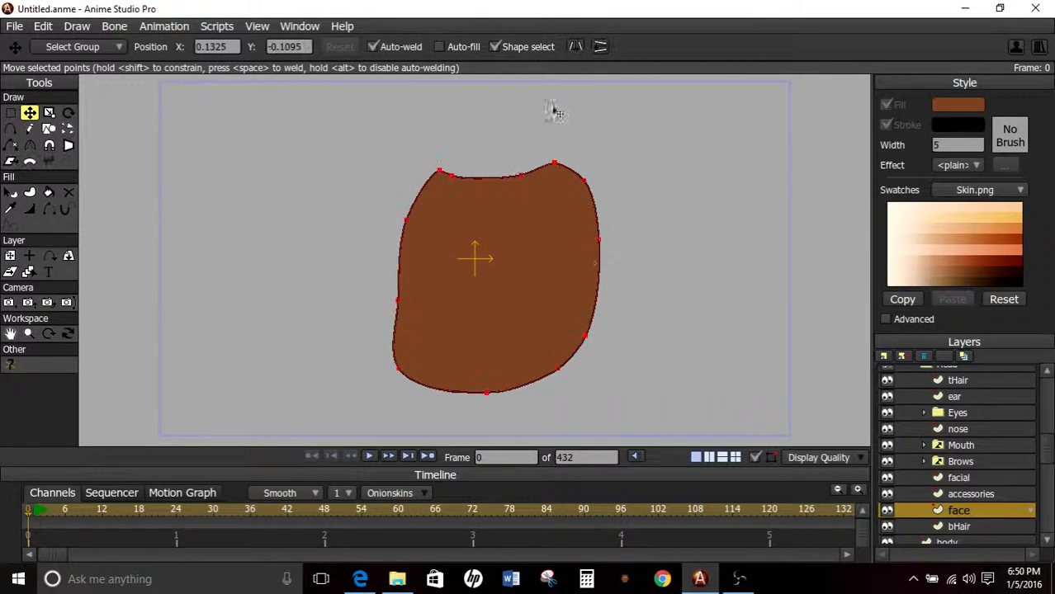
{"action": "left_click", "coordinate": [577, 46]}
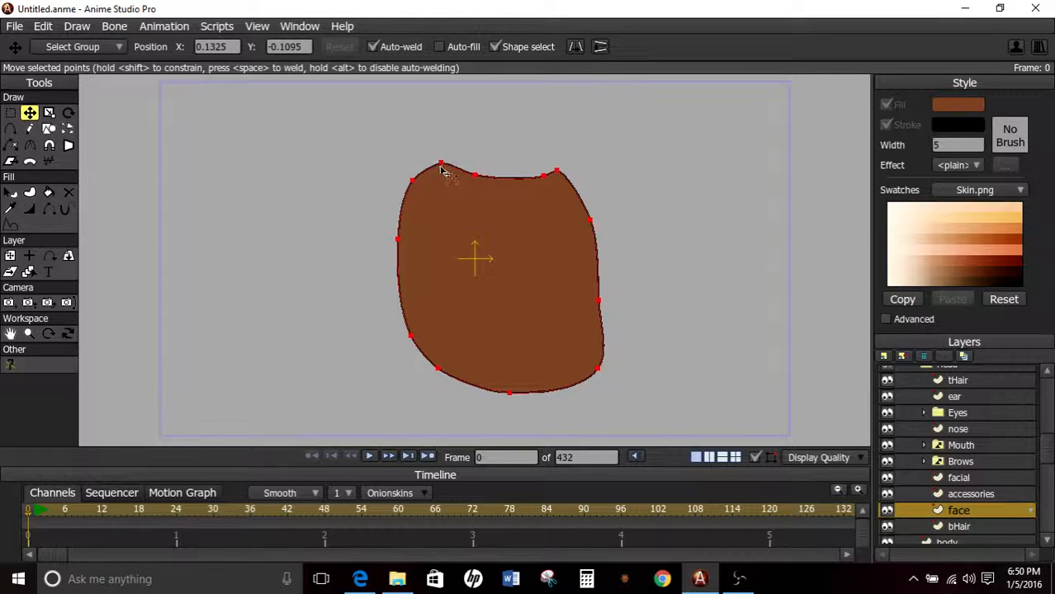
Pull the face's upper-left points inward to form a stepped notch, and add a point flattening the left edge below it.
{"action": "left_click_drag", "start_coordinate": [444, 169], "coordinate": [454, 173]}
{"action": "left_click_drag", "start_coordinate": [421, 195], "coordinate": [453, 220]}
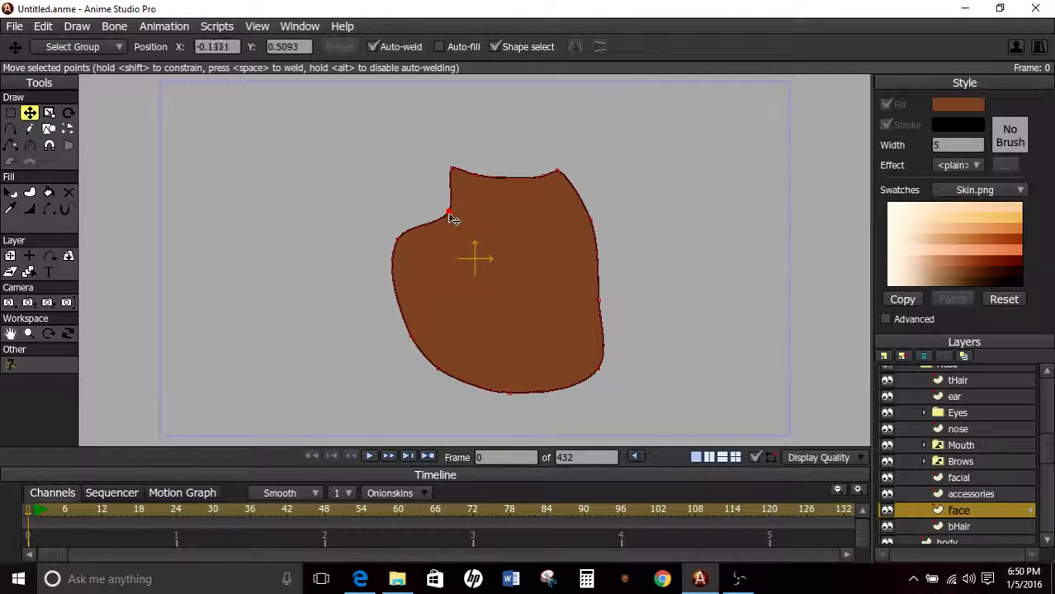
{"action": "left_click_drag", "start_coordinate": [399, 246], "coordinate": [413, 227]}
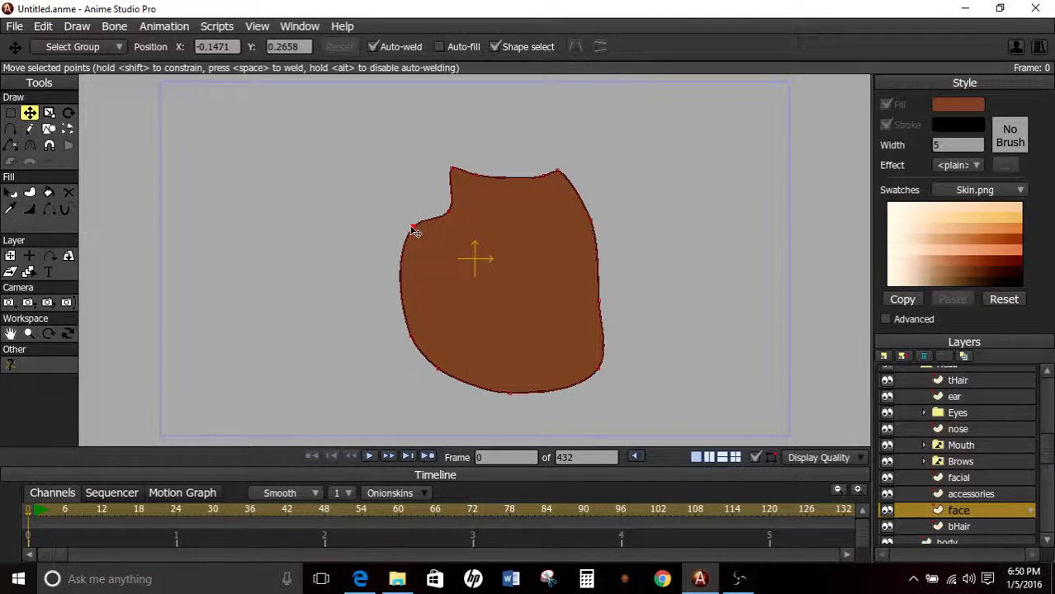
{"action": "left_click", "coordinate": [13, 130]}
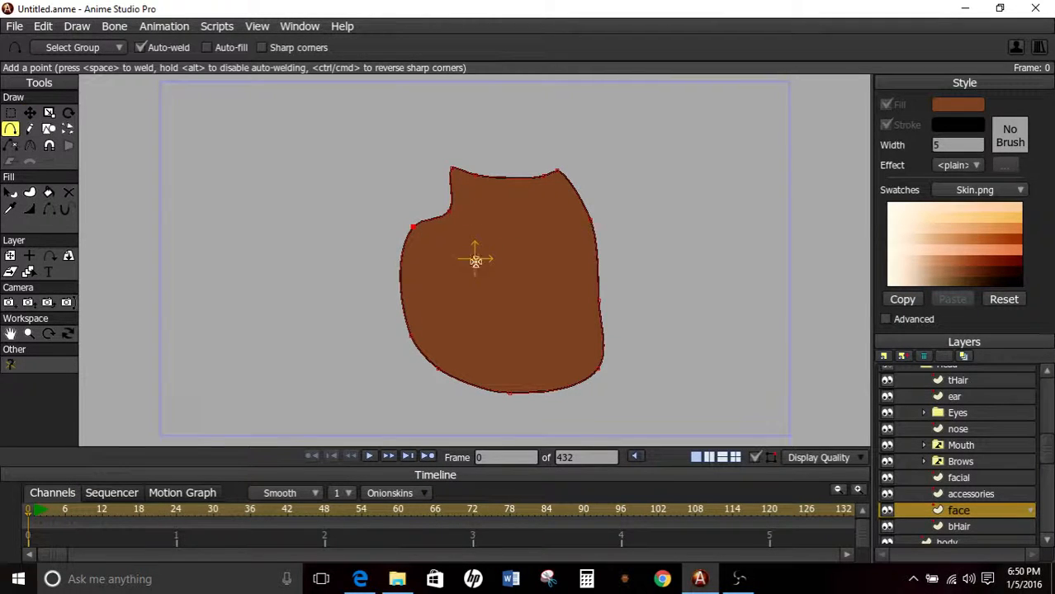
{"action": "left_click_drag", "start_coordinate": [403, 271], "coordinate": [410, 270]}
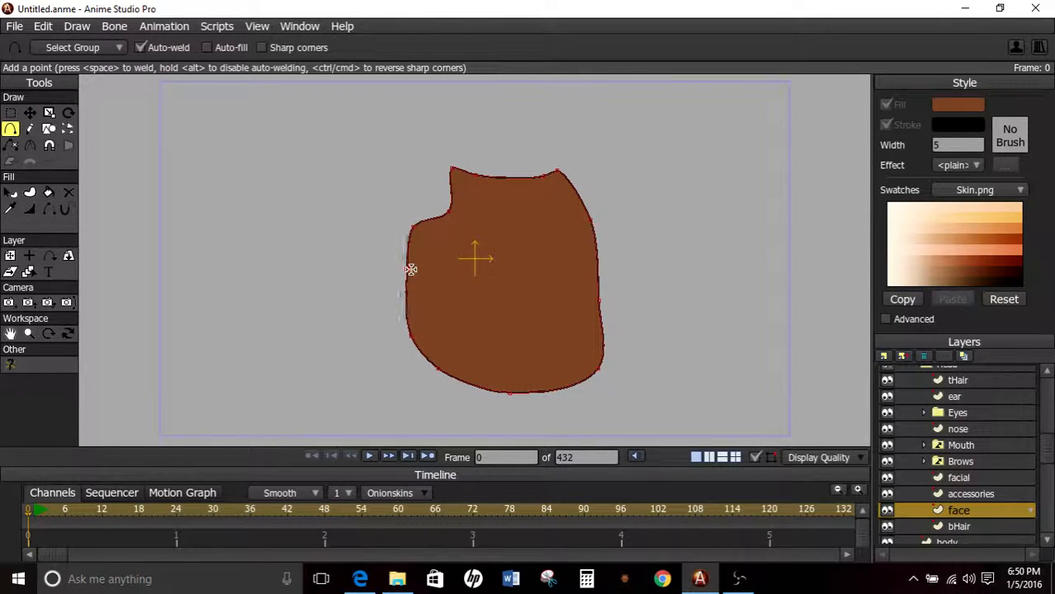
Reposition the face's lower points into a slanted jaw that tapers to a narrow chin at the lower right.
{"action": "left_click", "coordinate": [29, 113]}
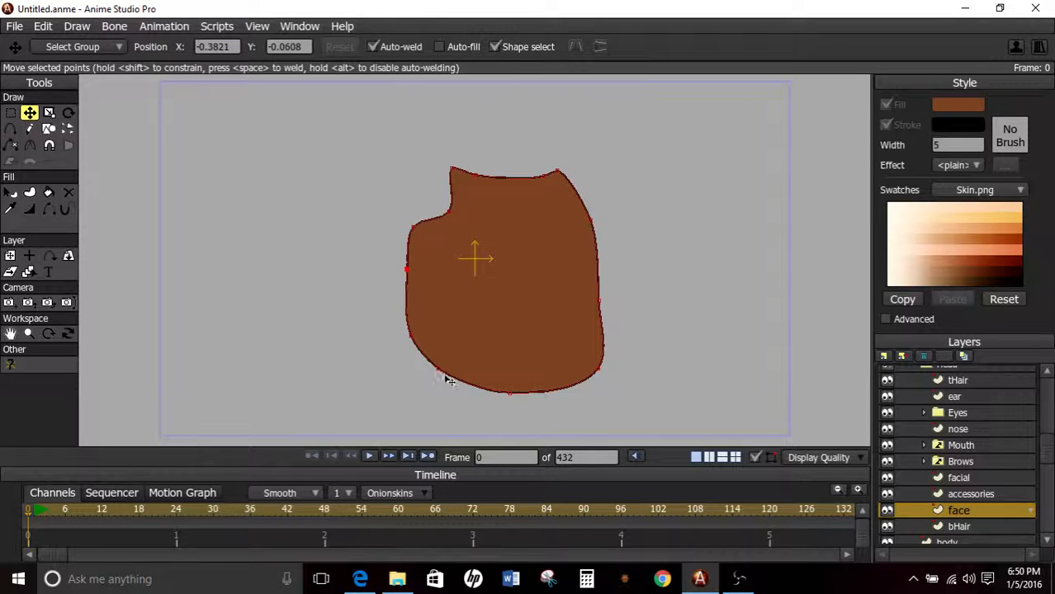
{"action": "mouse_move", "coordinate": [440, 371]}
{"action": "left_mouse_down"}
{"action": "mouse_move", "coordinate": [475, 363]}
{"action": "mouse_move", "coordinate": [461, 371]}
{"action": "left_mouse_up"}
{"action": "mouse_move", "coordinate": [510, 402]}
{"action": "left_mouse_down"}
{"action": "mouse_move", "coordinate": [514, 414]}
{"action": "mouse_move", "coordinate": [525, 410]}
{"action": "left_mouse_up"}
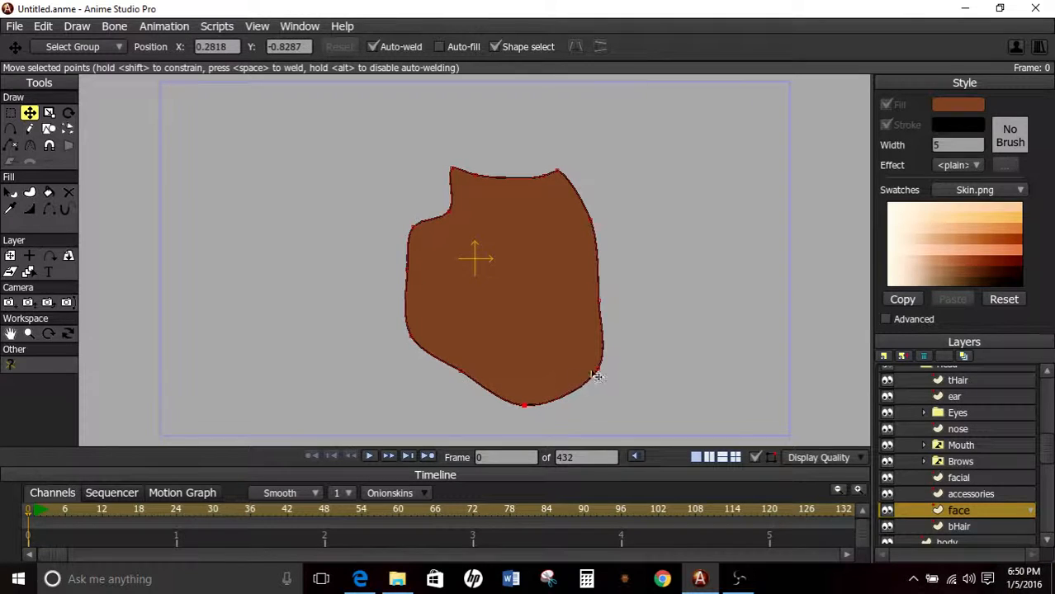
{"action": "left_click_drag", "start_coordinate": [594, 373], "coordinate": [586, 401]}
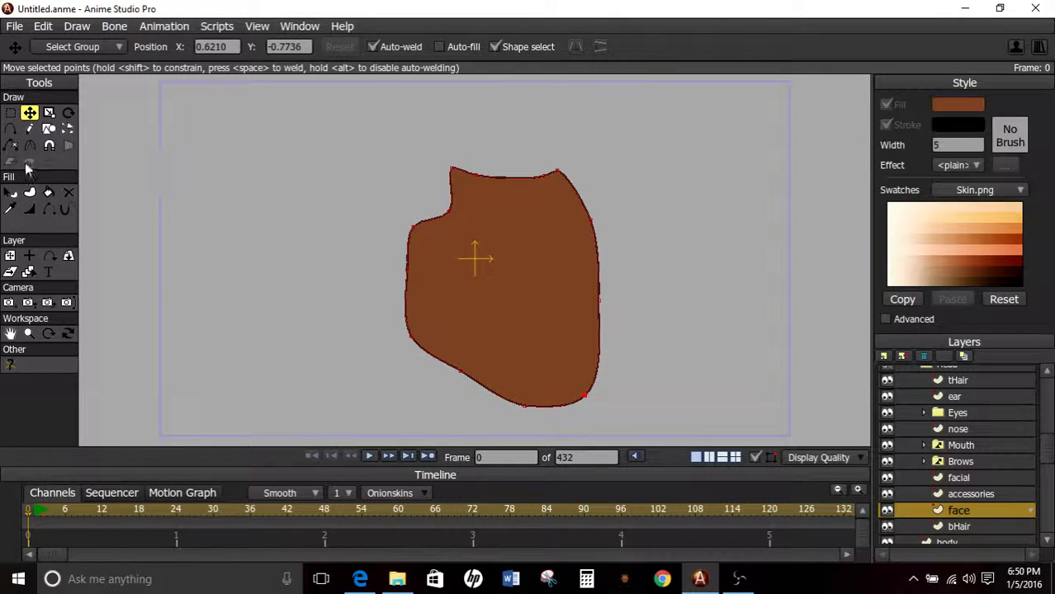
Add a point on the face's lower right edge and adjust the neighbouring points to shape the cheek and jaw indentation.
{"action": "left_click", "coordinate": [10, 128]}
{"action": "left_click_drag", "start_coordinate": [597, 325], "coordinate": [588, 326]}
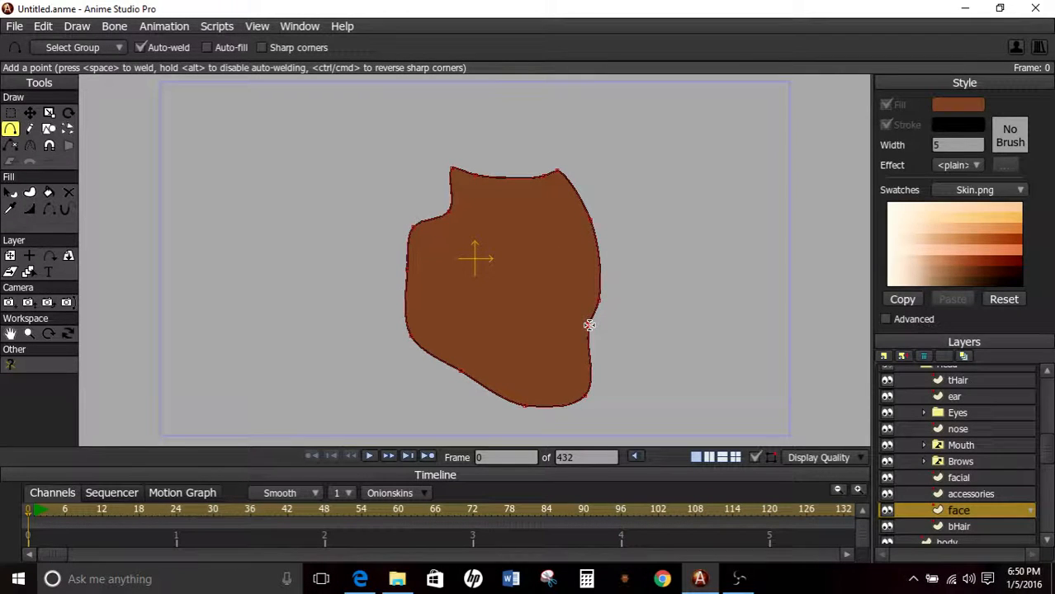
{"action": "left_click", "coordinate": [29, 113]}
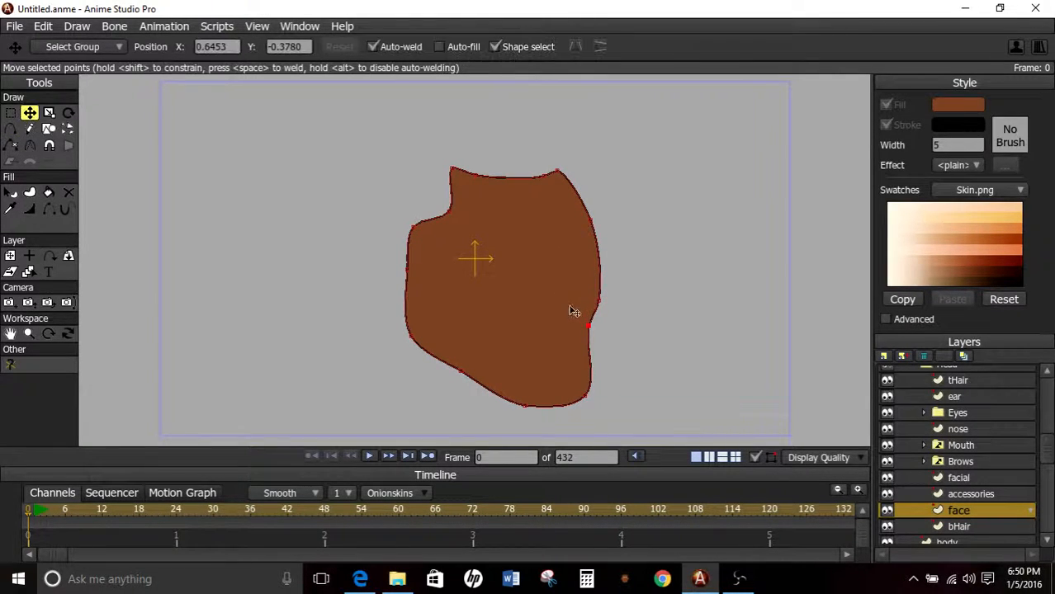
{"action": "left_click_drag", "start_coordinate": [605, 302], "coordinate": [589, 346]}
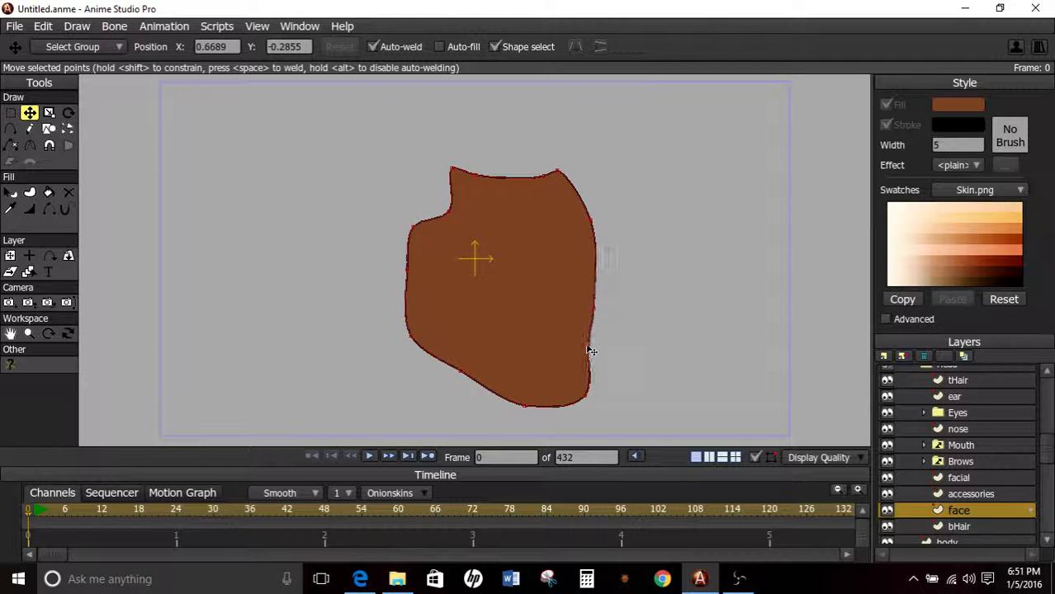
{"action": "left_click_drag", "start_coordinate": [595, 311], "coordinate": [600, 311]}
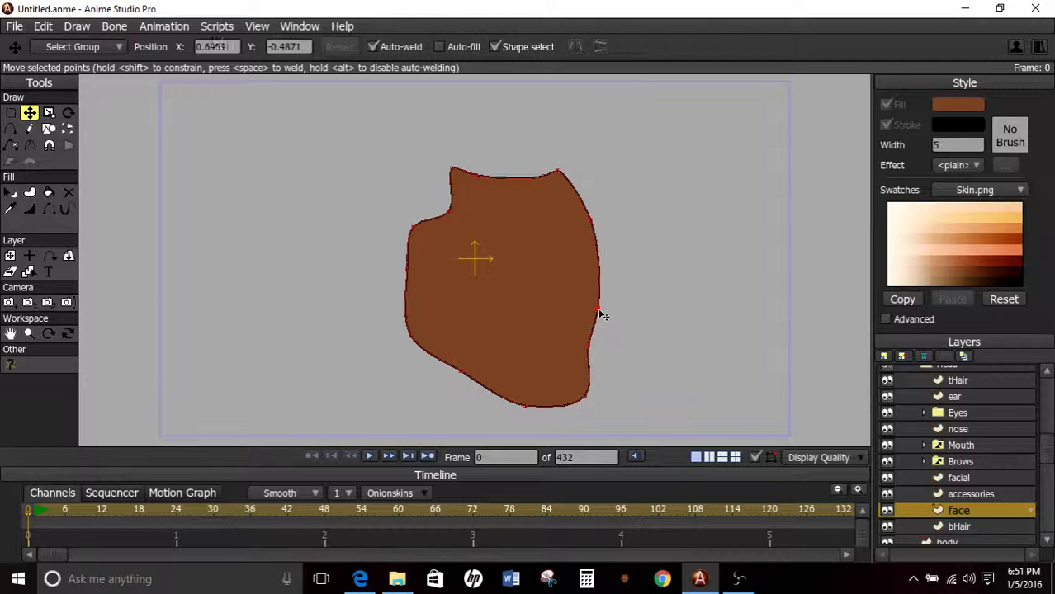
{"action": "left_click", "coordinate": [594, 245]}
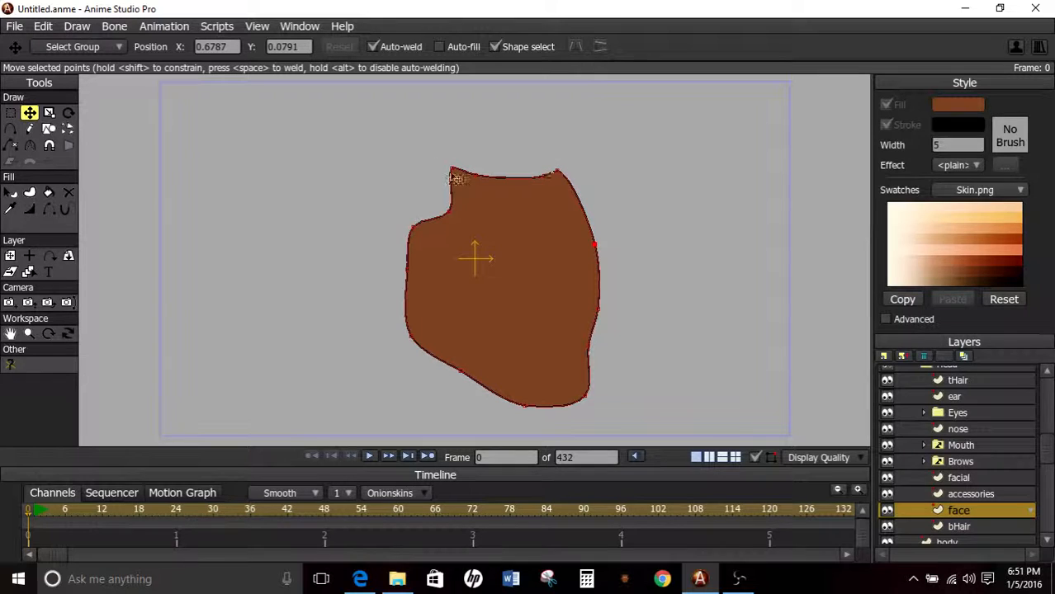
Level the face's two top corners, widen the right one outward, and smooth the left step with an extra point.
{"action": "left_click_drag", "start_coordinate": [451, 169], "coordinate": [451, 175]}
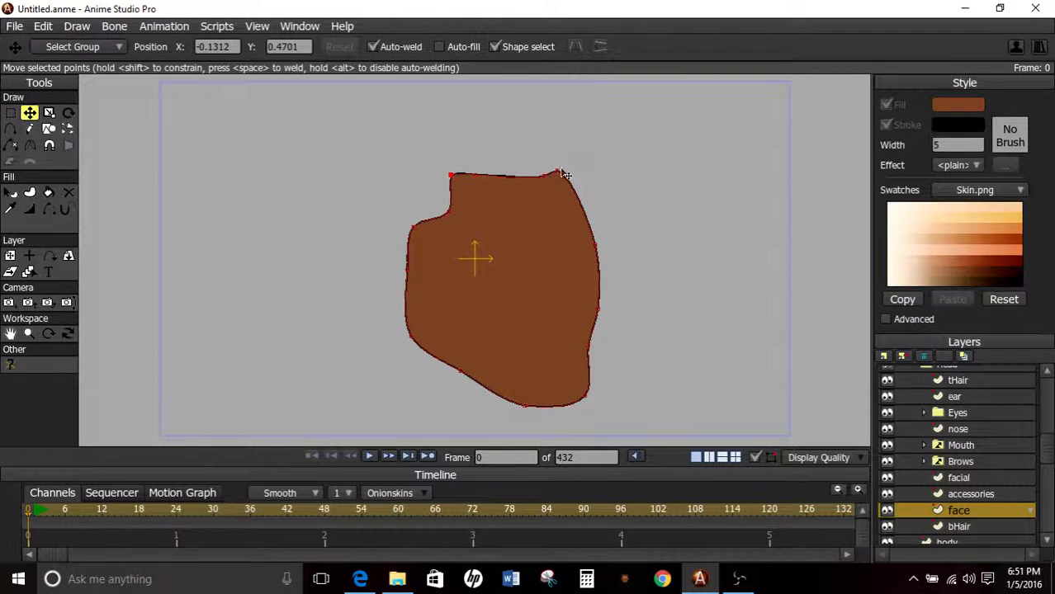
{"action": "left_click_drag", "start_coordinate": [561, 174], "coordinate": [578, 176]}
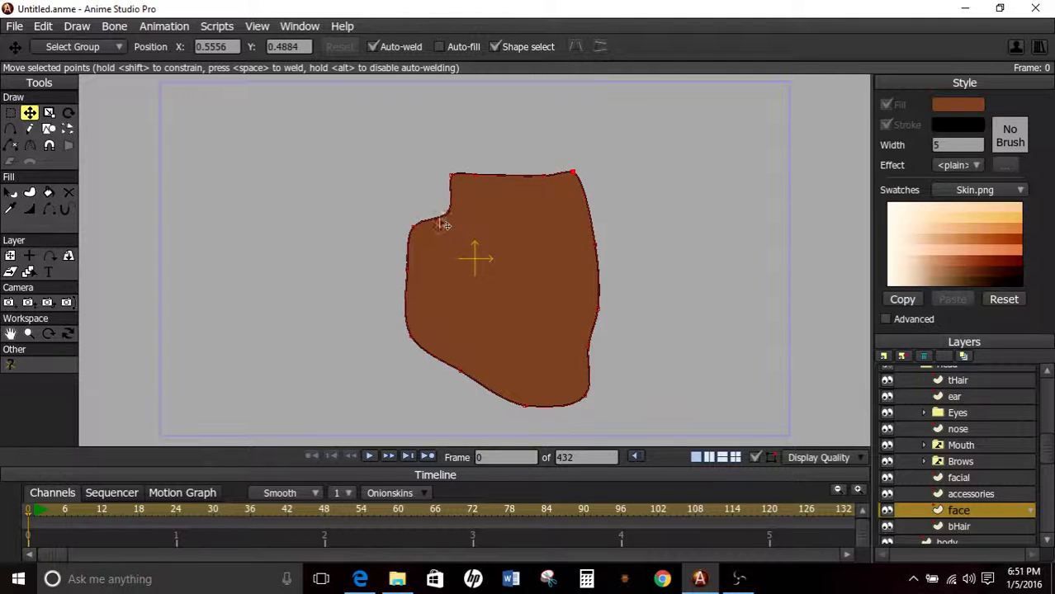
{"action": "mouse_move", "coordinate": [414, 230]}
{"action": "left_mouse_down"}
{"action": "mouse_move", "coordinate": [421, 244]}
{"action": "mouse_move", "coordinate": [412, 247]}
{"action": "mouse_move", "coordinate": [421, 224]}
{"action": "left_mouse_up"}
{"action": "key", "text": "a"}
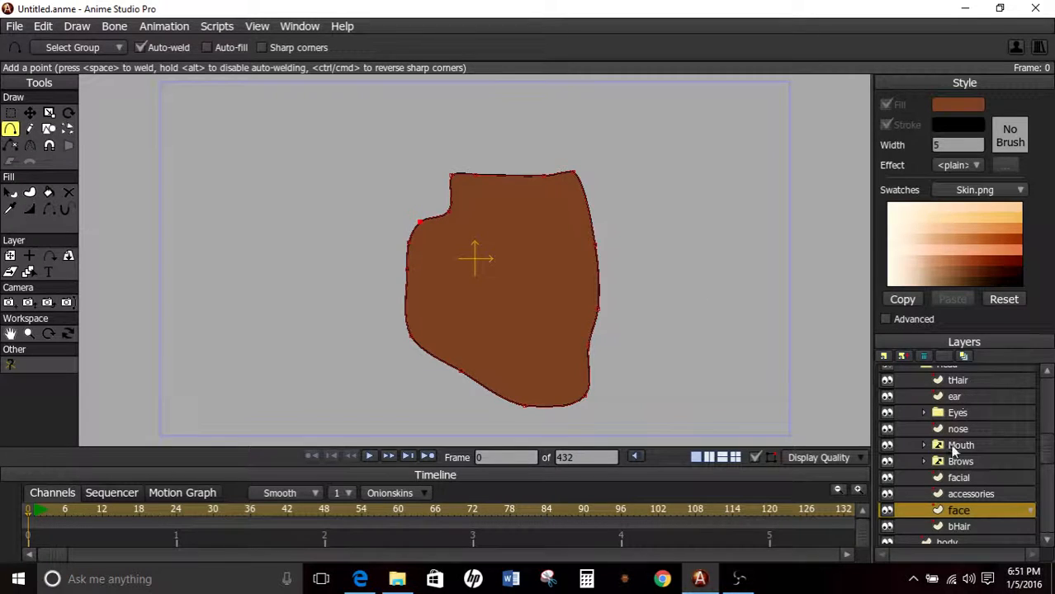
Select all points of the face shape and set their X position to 0.
{"action": "left_click", "coordinate": [11, 112]}
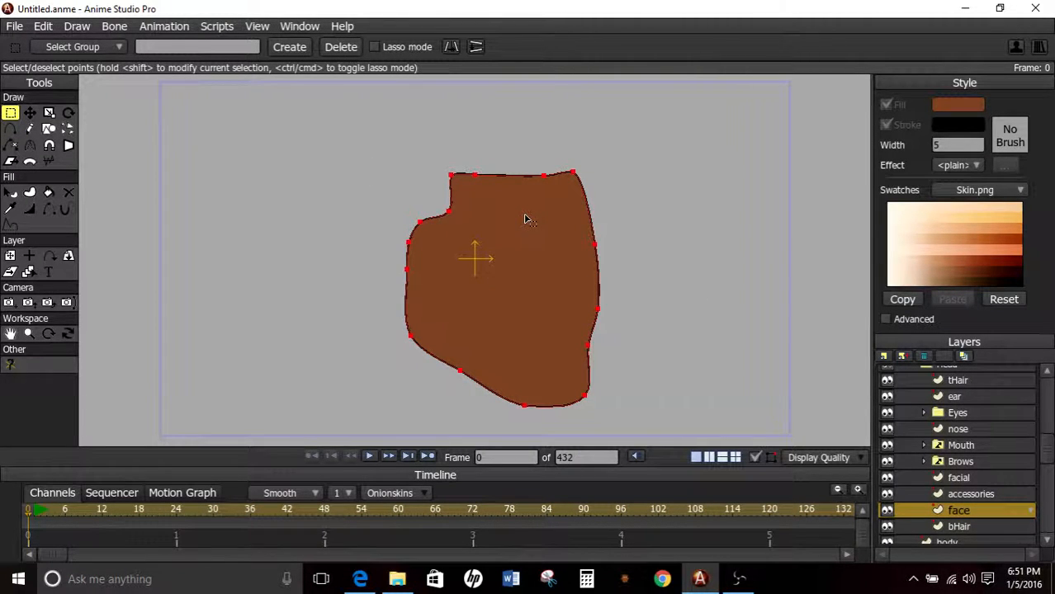
{"action": "left_click", "coordinate": [611, 382]}
{"action": "left_click_drag", "start_coordinate": [317, 126], "coordinate": [692, 452]}
{"action": "left_click_drag", "start_coordinate": [648, 102], "coordinate": [339, 433]}
{"action": "left_click", "coordinate": [30, 115]}
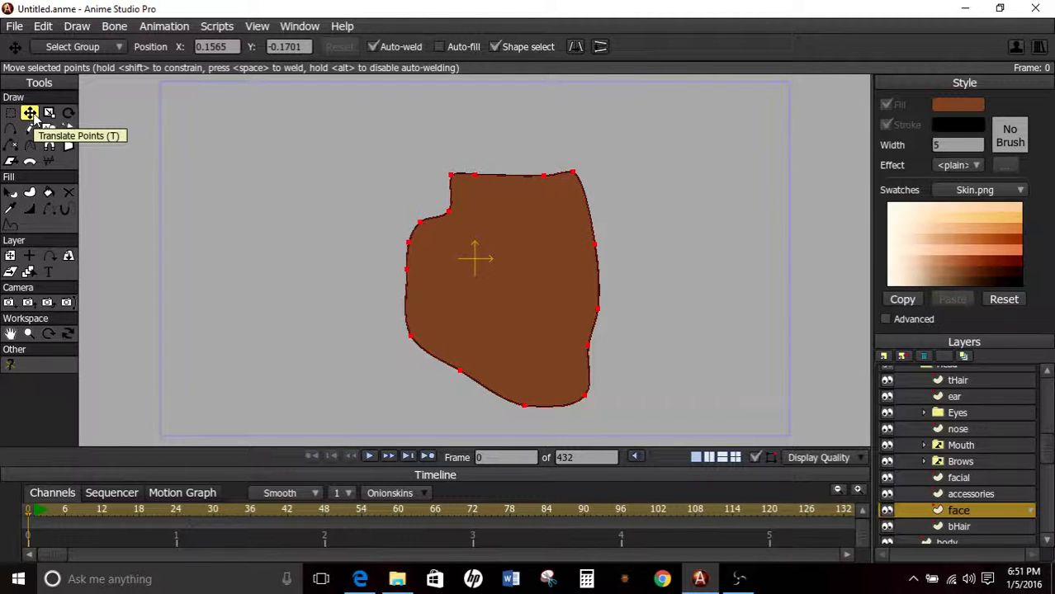
{"action": "left_click_drag", "start_coordinate": [232, 47], "coordinate": [188, 51]}
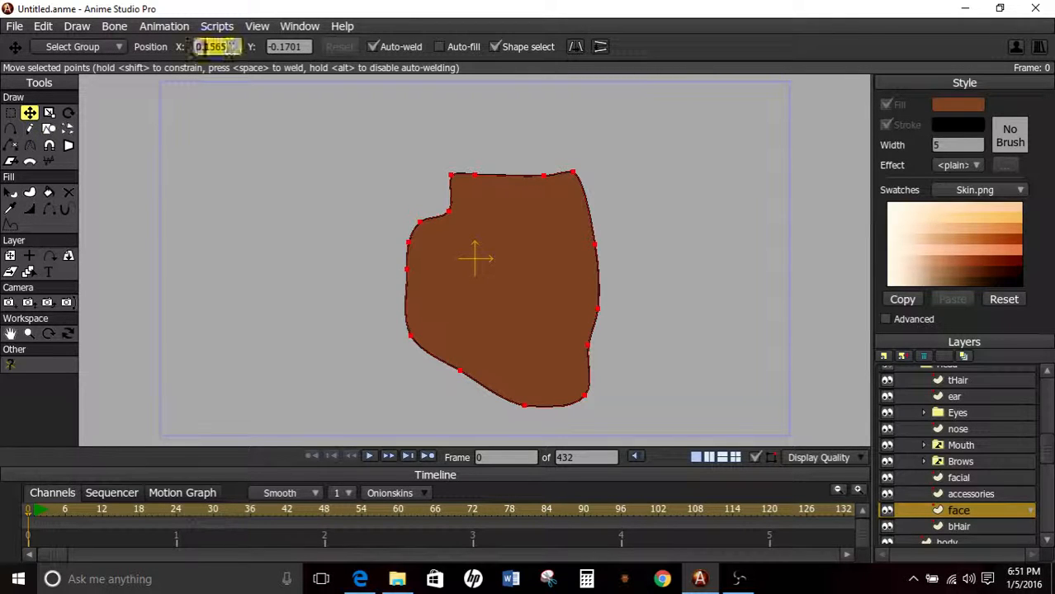
{"action": "type", "text": "0"}
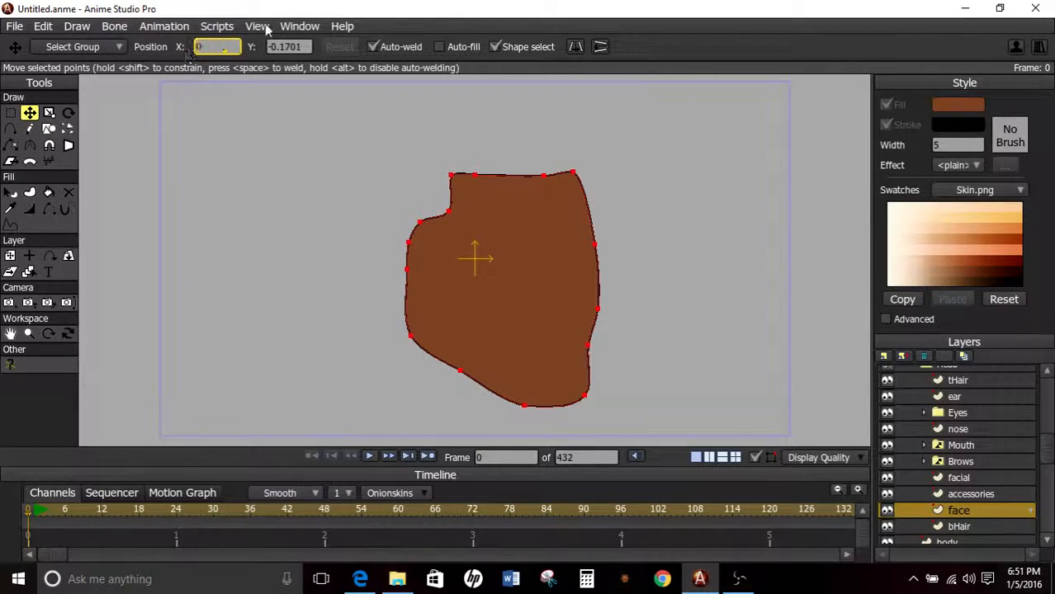
{"action": "key", "text": "Tab"}
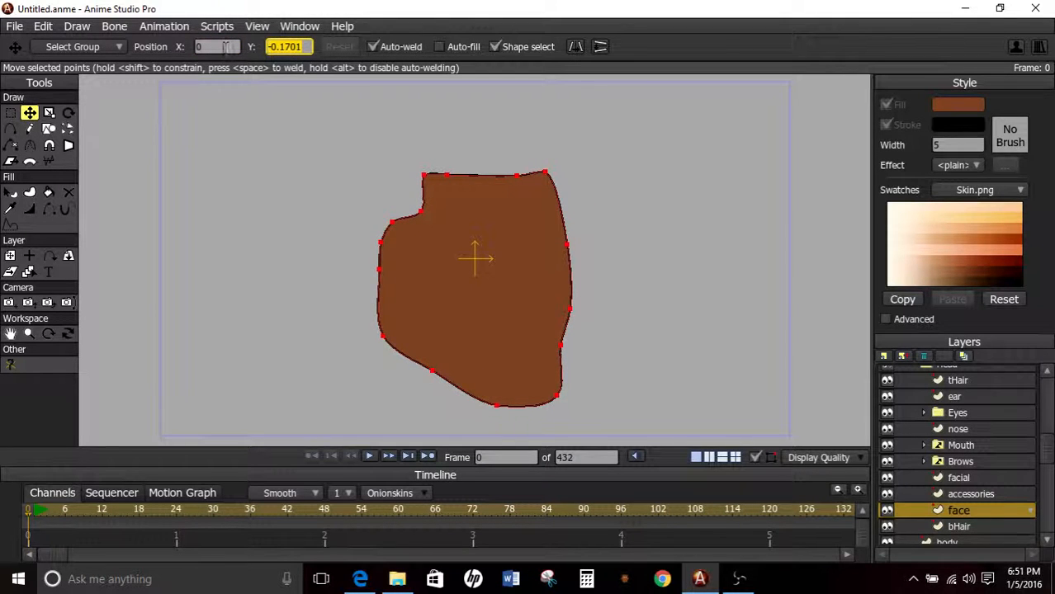
Set the Y position of all the selected face points to 0.
{"action": "type", "text": "0"}
{"action": "key", "text": "Return"}
{"action": "scroll", "coordinate": [343, 249], "scroll_direction": "down", "scroll_amount": 3}
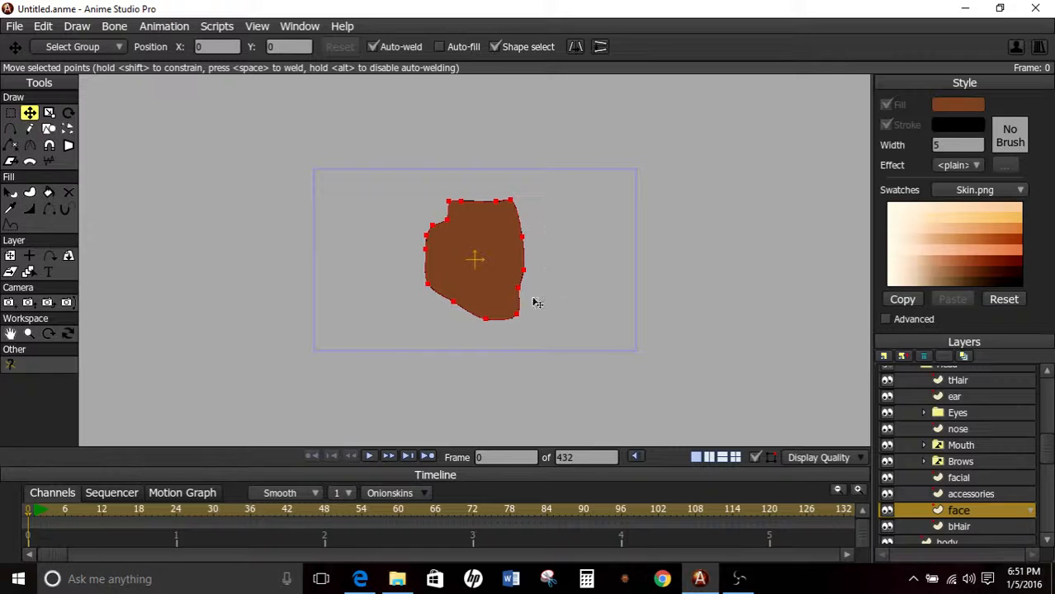
Try moving the whole face layer off centre, and reset its layer position.
{"action": "left_click", "coordinate": [10, 256]}
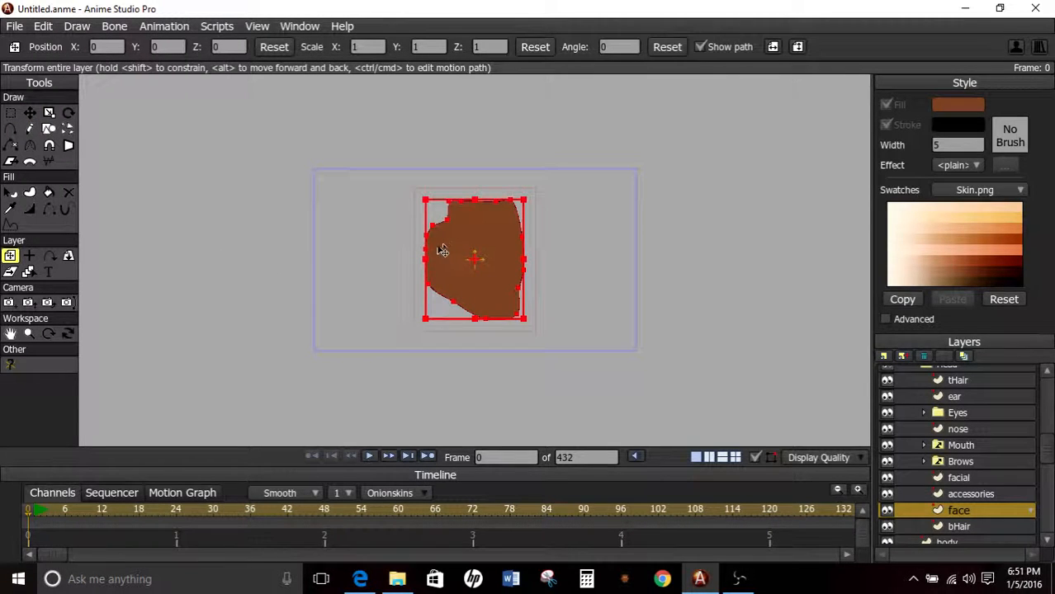
{"action": "mouse_move", "coordinate": [457, 274]}
{"action": "left_mouse_down"}
{"action": "mouse_move", "coordinate": [478, 273]}
{"action": "mouse_move", "coordinate": [464, 242]}
{"action": "mouse_move", "coordinate": [475, 267]}
{"action": "left_mouse_up"}
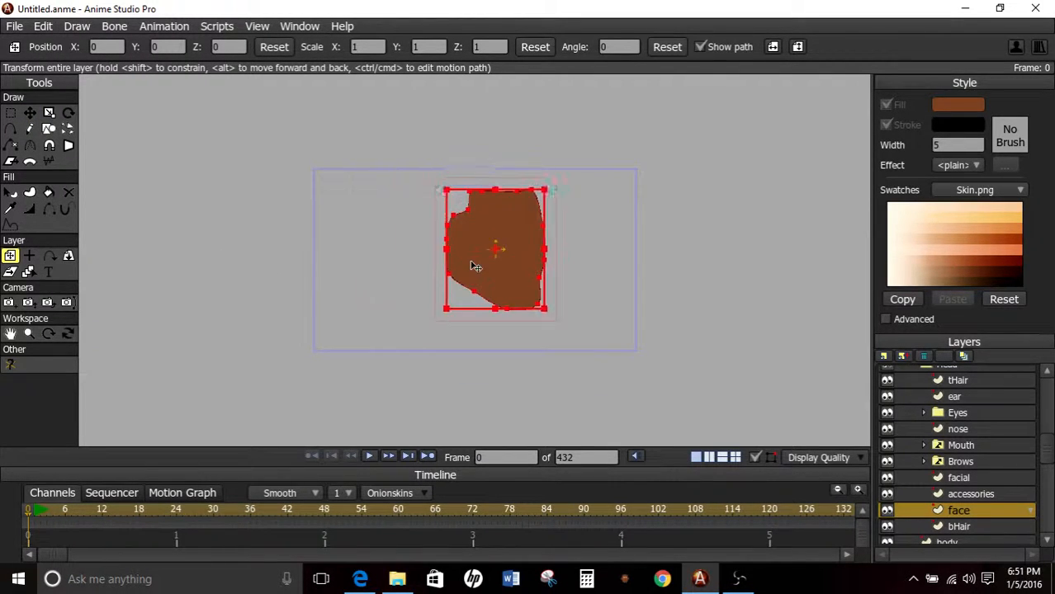
{"action": "left_click", "coordinate": [274, 47]}
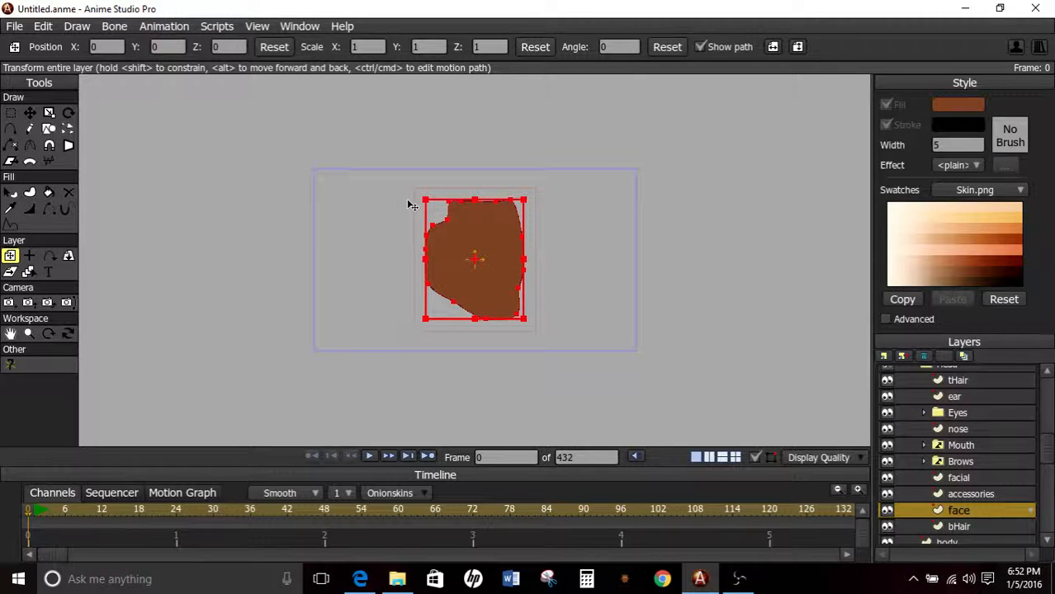
Move all the face points up above the origin and rotate the face layer to about -20 degrees.
{"action": "left_click", "coordinate": [29, 113]}
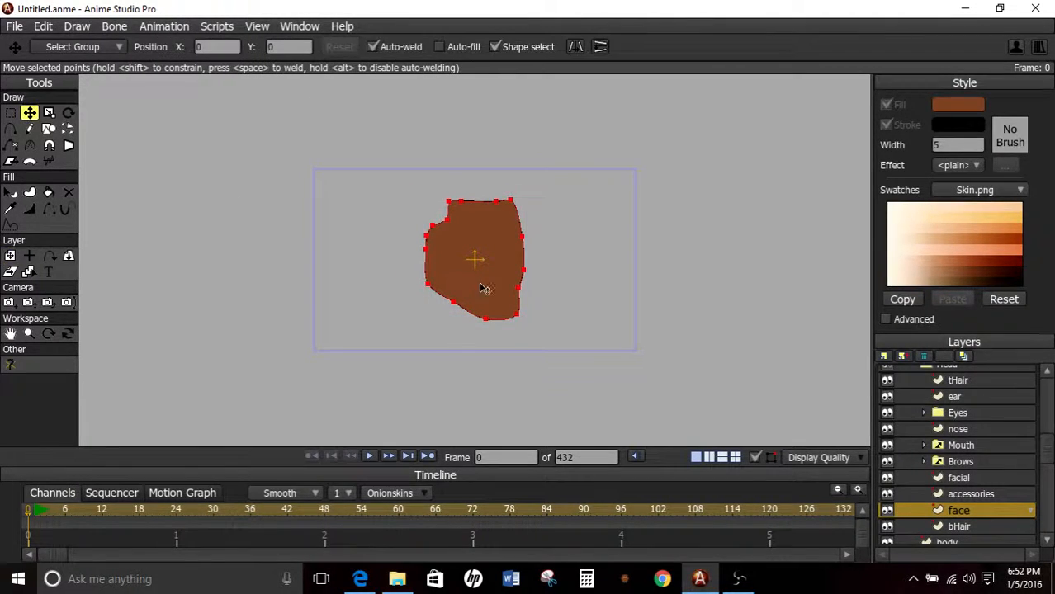
{"action": "left_click_drag", "start_coordinate": [485, 288], "coordinate": [483, 183]}
{"action": "left_click", "coordinate": [10, 256]}
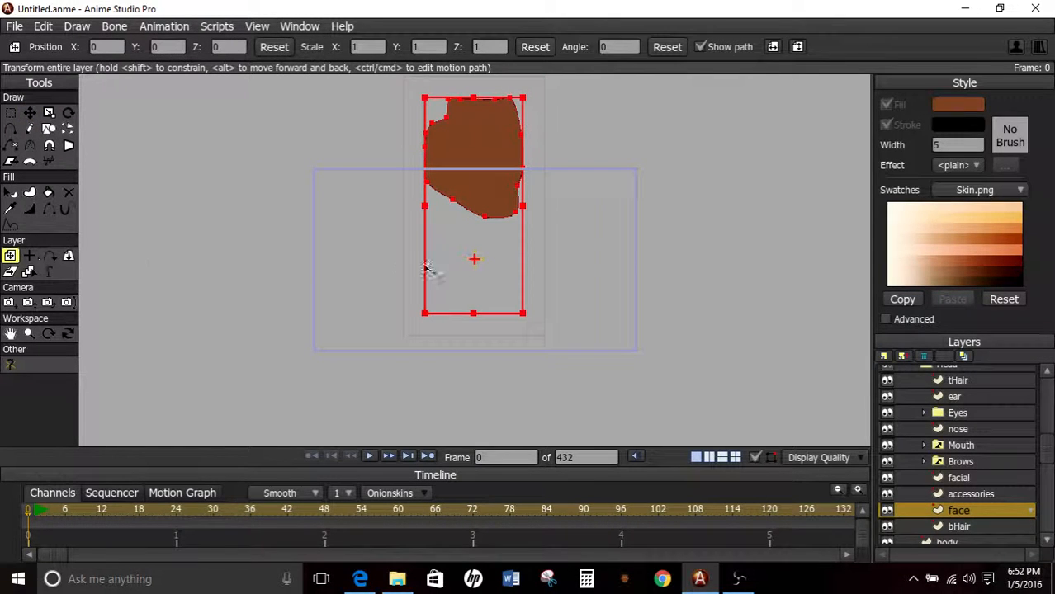
{"action": "mouse_move", "coordinate": [529, 318]}
{"action": "left_mouse_down"}
{"action": "mouse_move", "coordinate": [566, 228]}
{"action": "mouse_move", "coordinate": [555, 275]}
{"action": "mouse_move", "coordinate": [429, 347]}
{"action": "mouse_move", "coordinate": [648, 255]}
{"action": "mouse_move", "coordinate": [516, 348]}
{"action": "mouse_move", "coordinate": [510, 311]}
{"action": "left_mouse_up"}
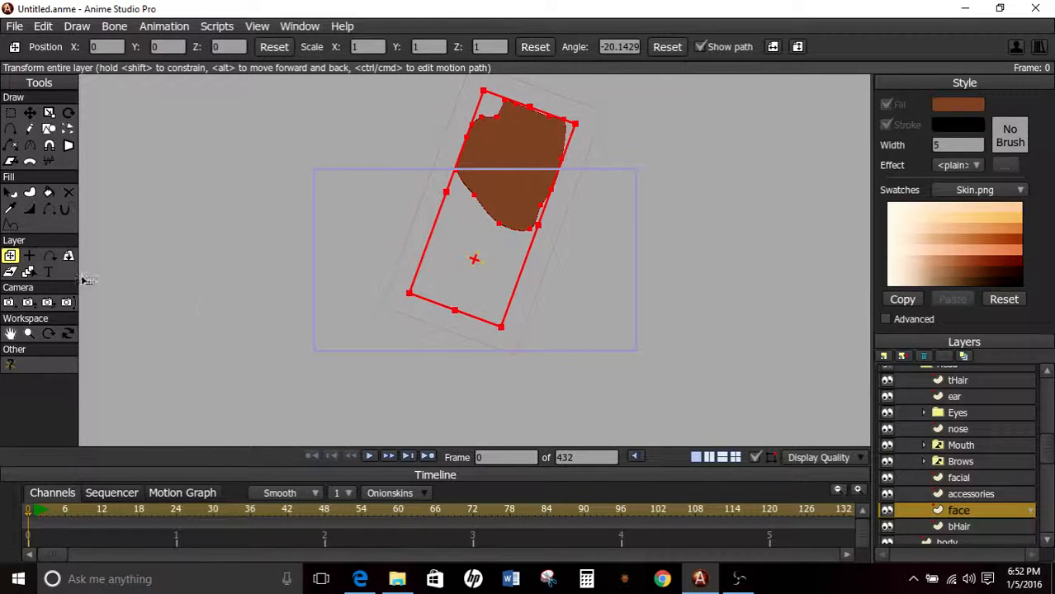
Reselect the face layer, set its points' position to X 0 and Y 0, and reset the layer's angle.
{"action": "scroll", "coordinate": [944, 425], "scroll_direction": "up", "scroll_amount": 1}
{"action": "scroll", "coordinate": [944, 425], "scroll_direction": "up", "scroll_amount": 2}
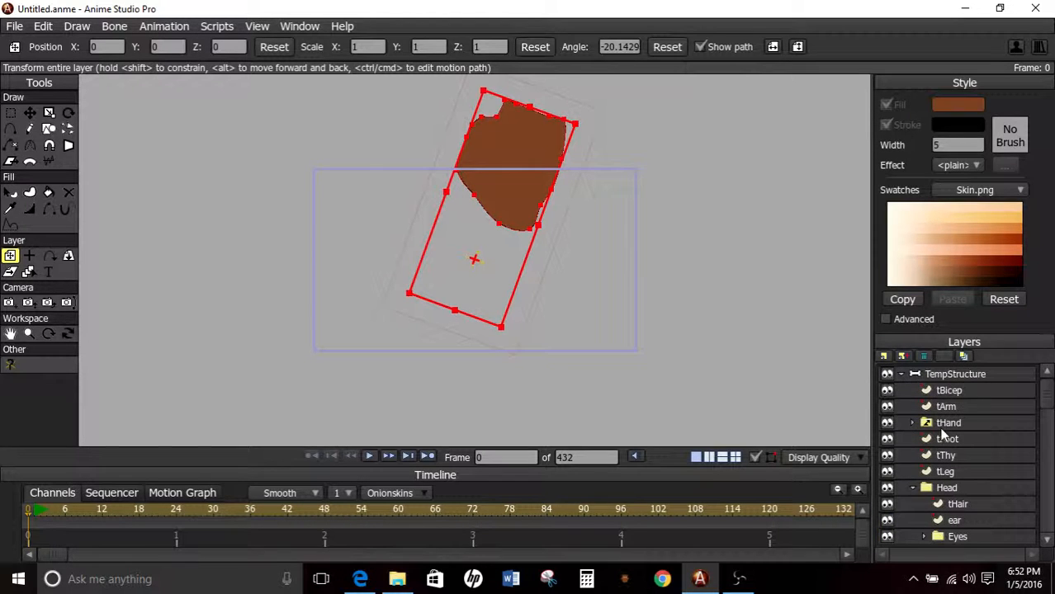
{"action": "left_click", "coordinate": [947, 377]}
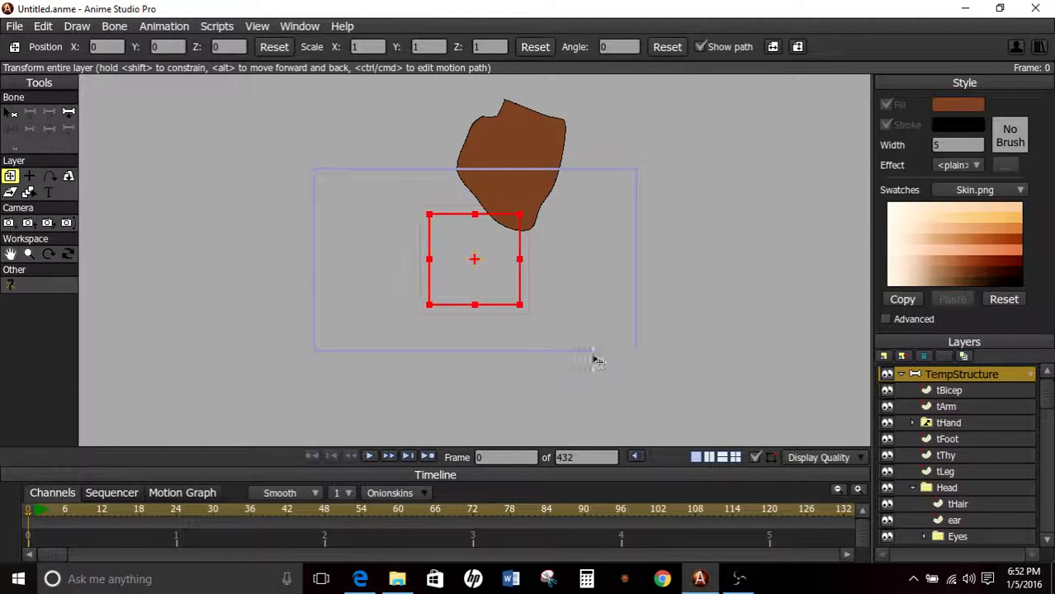
{"action": "scroll", "coordinate": [975, 469], "scroll_direction": "down", "scroll_amount": 2}
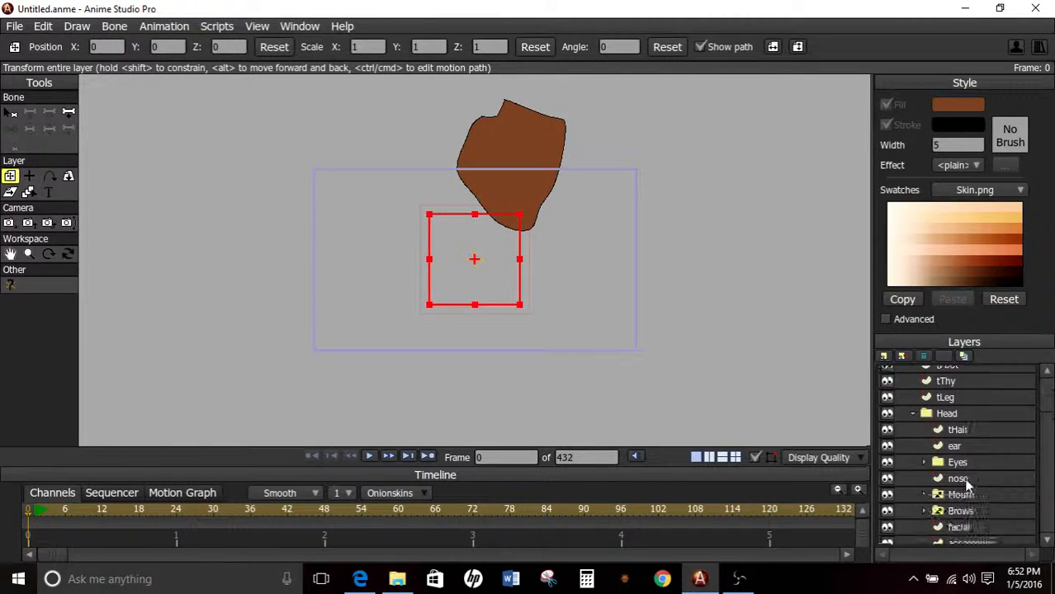
{"action": "left_click", "coordinate": [29, 191]}
{"action": "left_click", "coordinate": [494, 174]}
{"action": "left_click", "coordinate": [29, 113]}
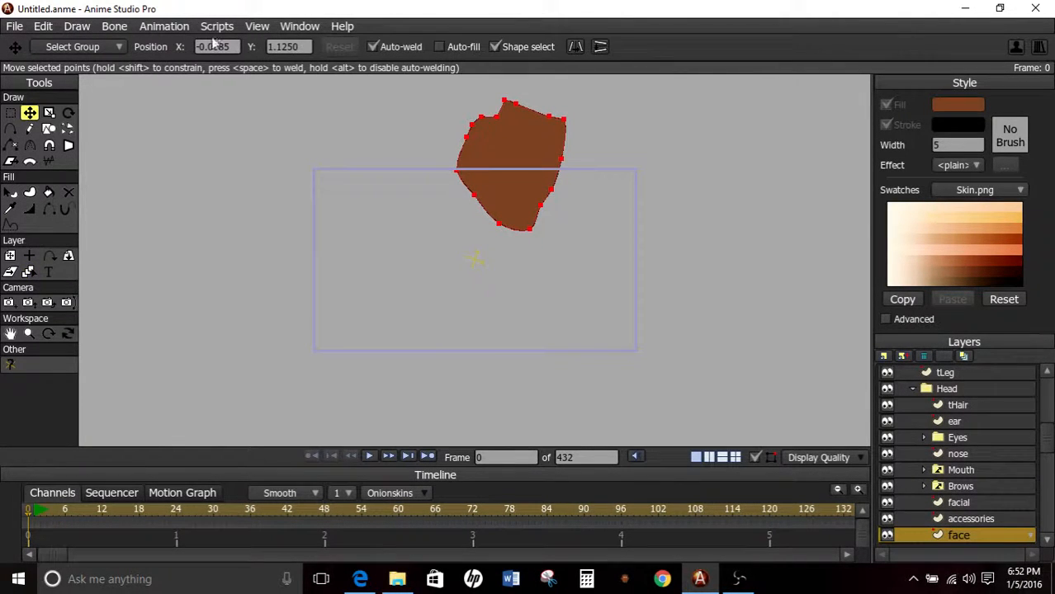
{"action": "double_click", "coordinate": [216, 46]}
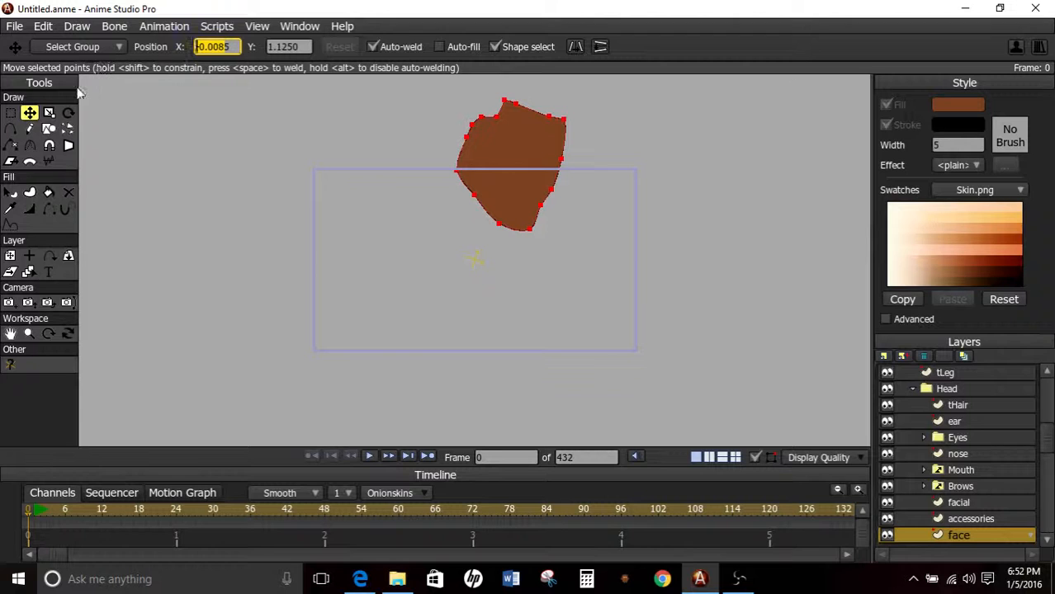
{"action": "type", "text": "05"}
{"action": "double_click", "coordinate": [287, 46]}
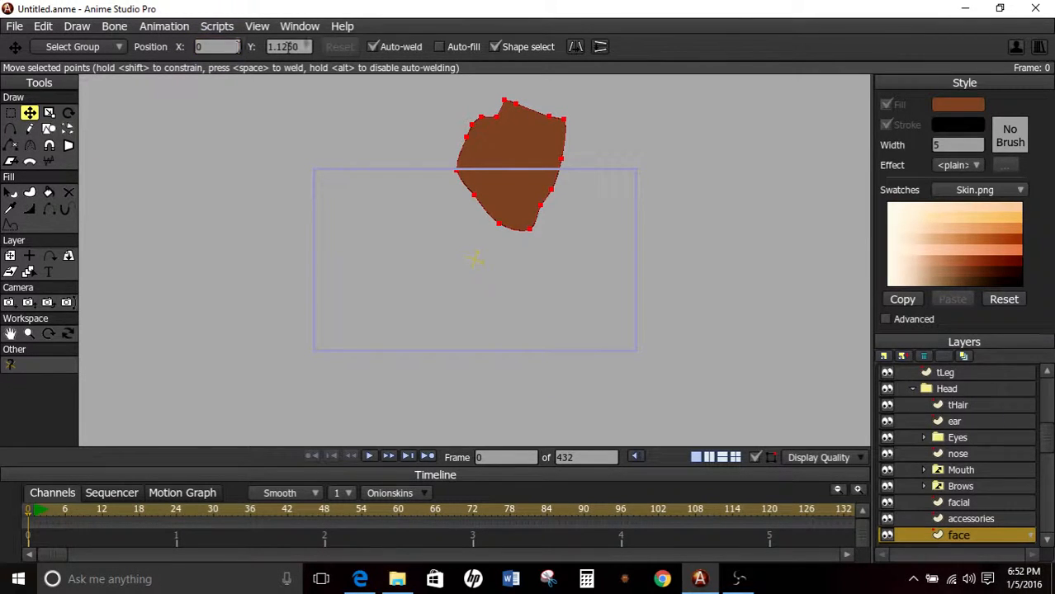
{"action": "type", "text": "0"}
{"action": "key", "text": "Return"}
{"action": "left_click", "coordinate": [10, 256]}
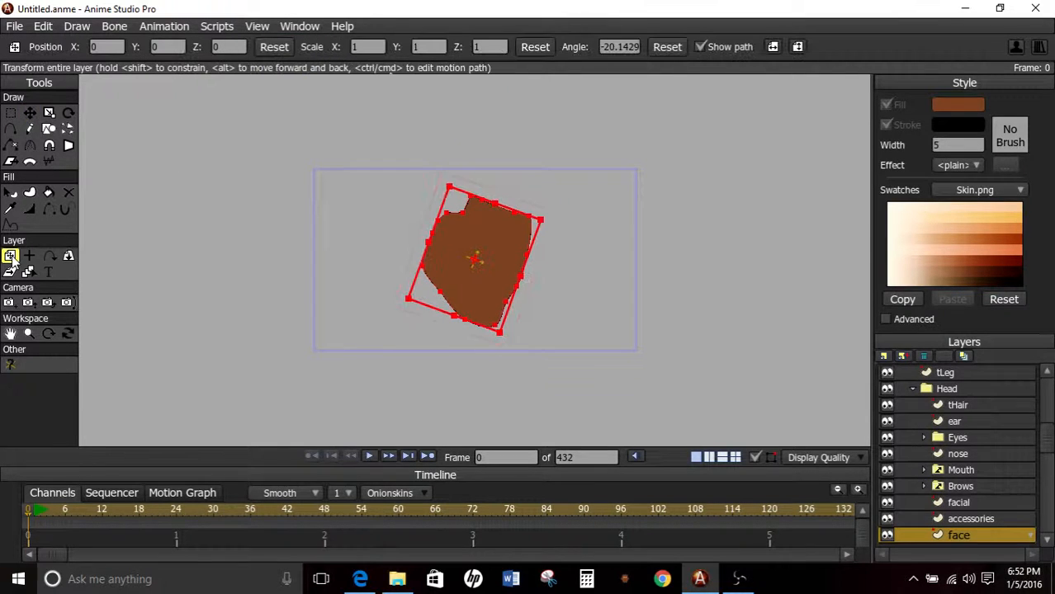
{"action": "left_click", "coordinate": [667, 48]}
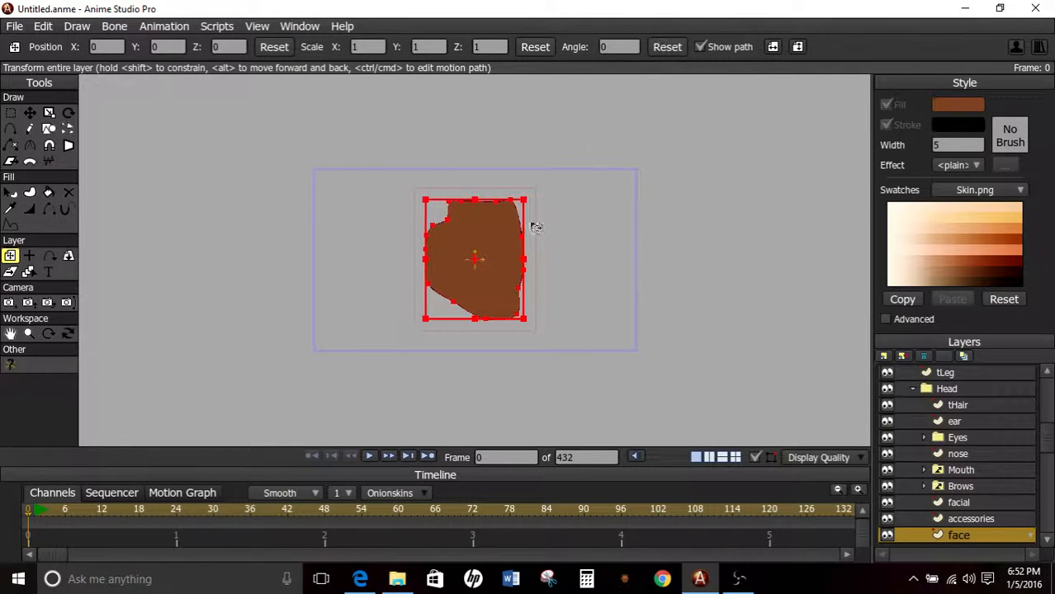
On the bHair layer, draw a wide oval with a black fill behind the top of the face.
{"action": "scroll", "coordinate": [535, 227], "scroll_direction": "up", "scroll_amount": 3}
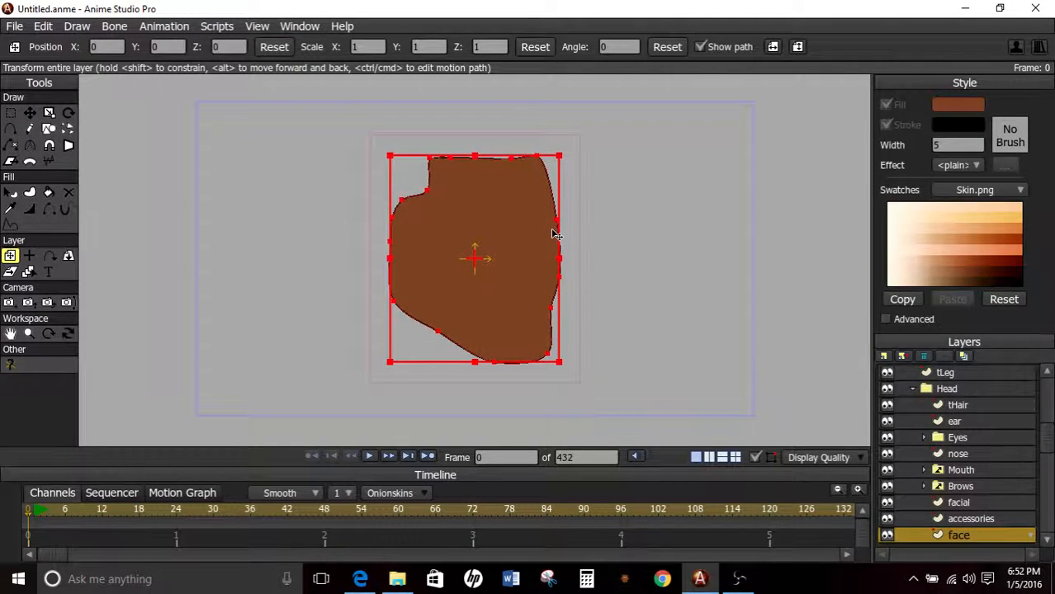
{"action": "left_click", "coordinate": [962, 487]}
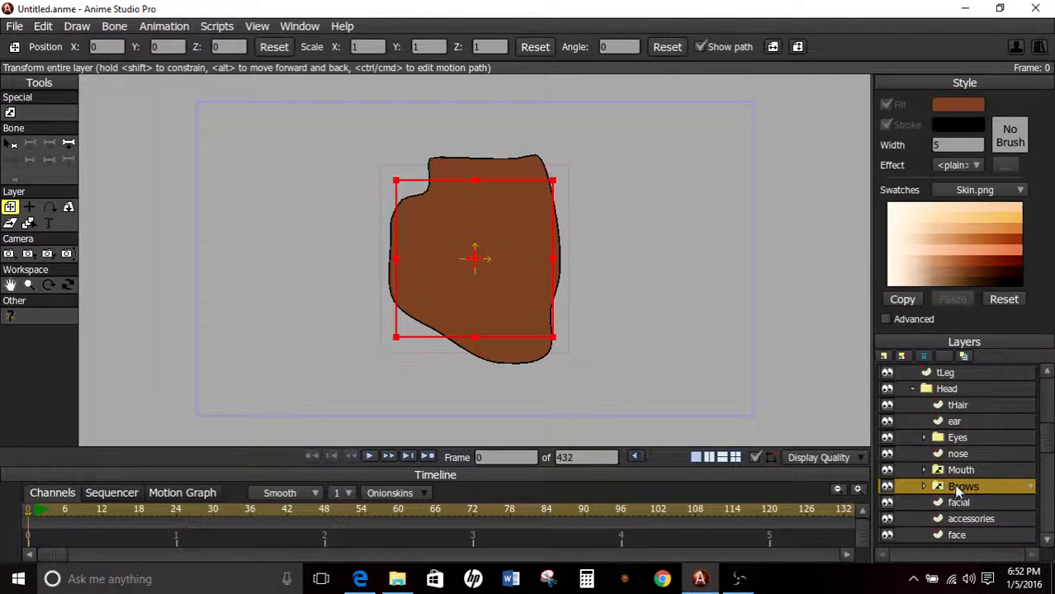
{"action": "scroll", "coordinate": [955, 487], "scroll_direction": "down", "scroll_amount": 3}
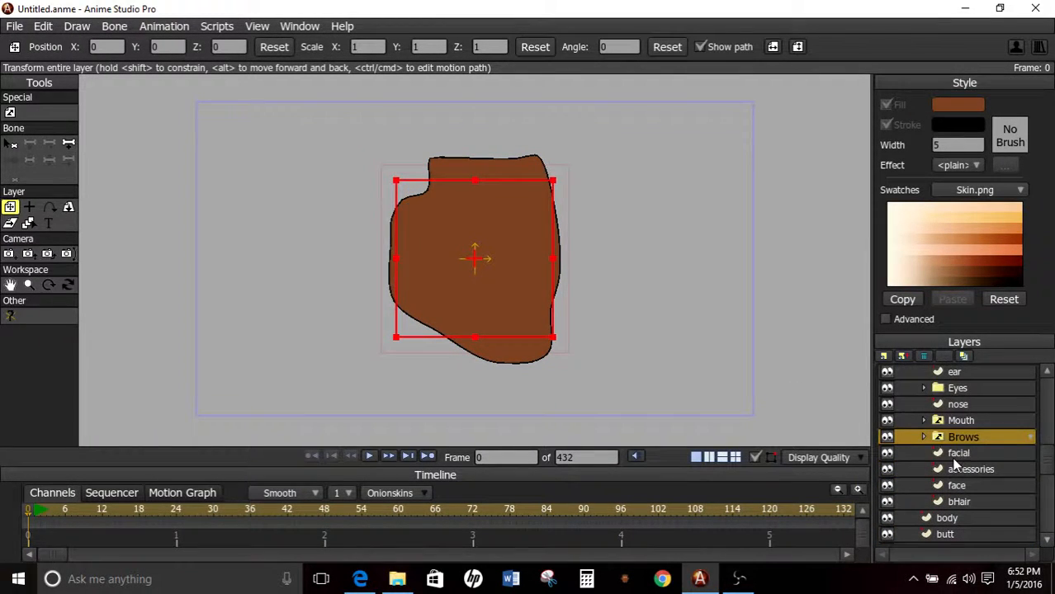
{"action": "left_click", "coordinate": [958, 454]}
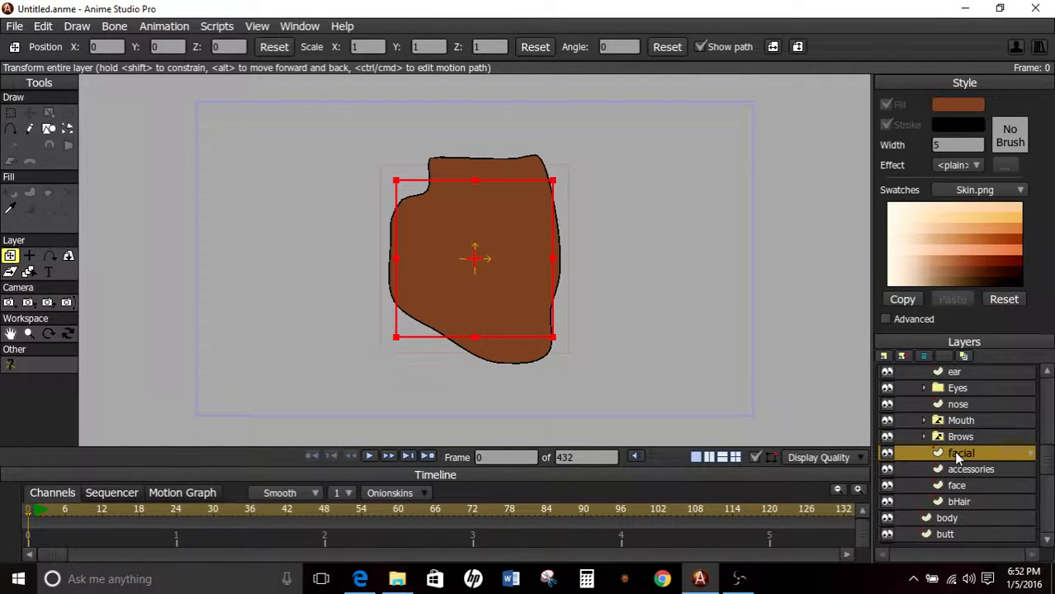
{"action": "left_click", "coordinate": [958, 502]}
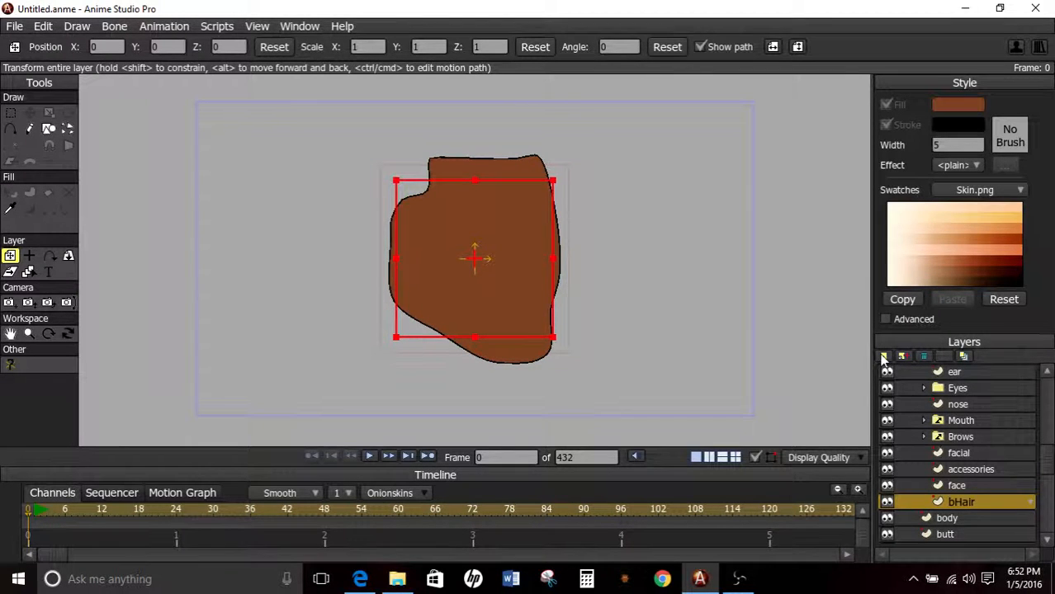
{"action": "left_click", "coordinate": [48, 131]}
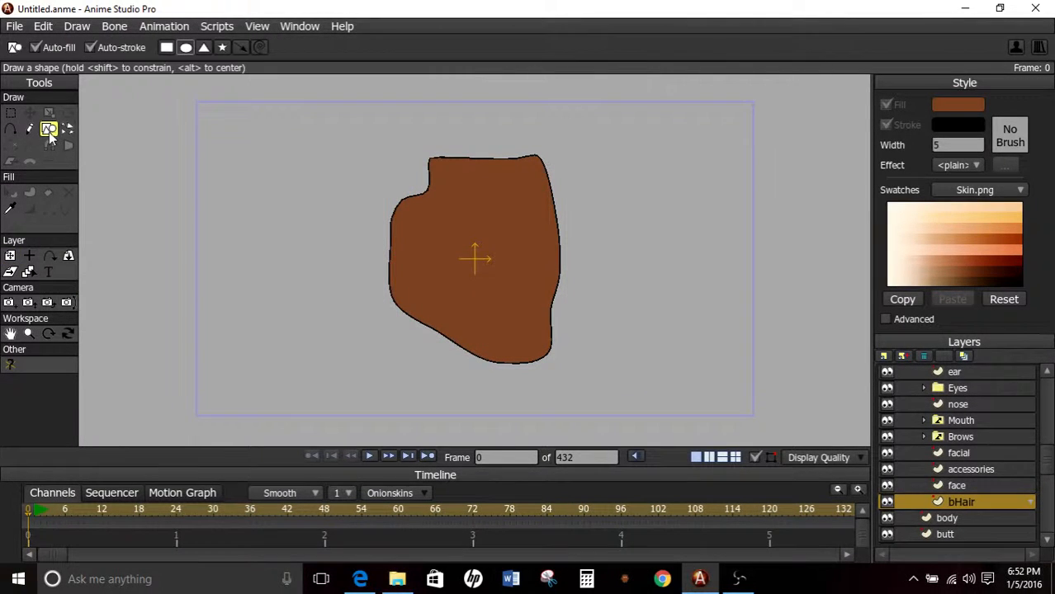
{"action": "scroll", "coordinate": [315, 113], "scroll_direction": "down", "scroll_amount": 3}
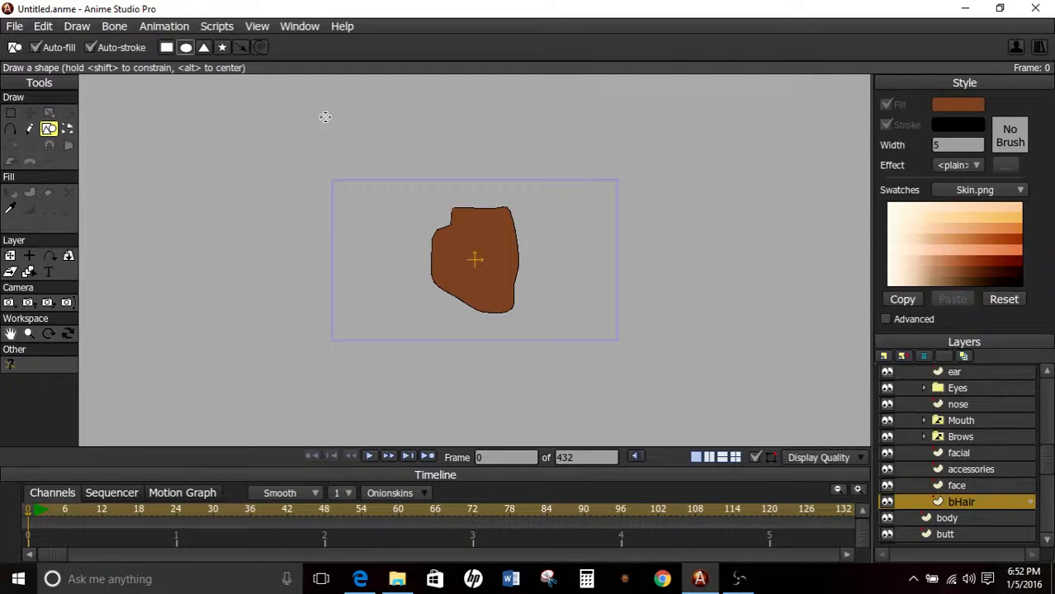
{"action": "left_click", "coordinate": [1008, 277]}
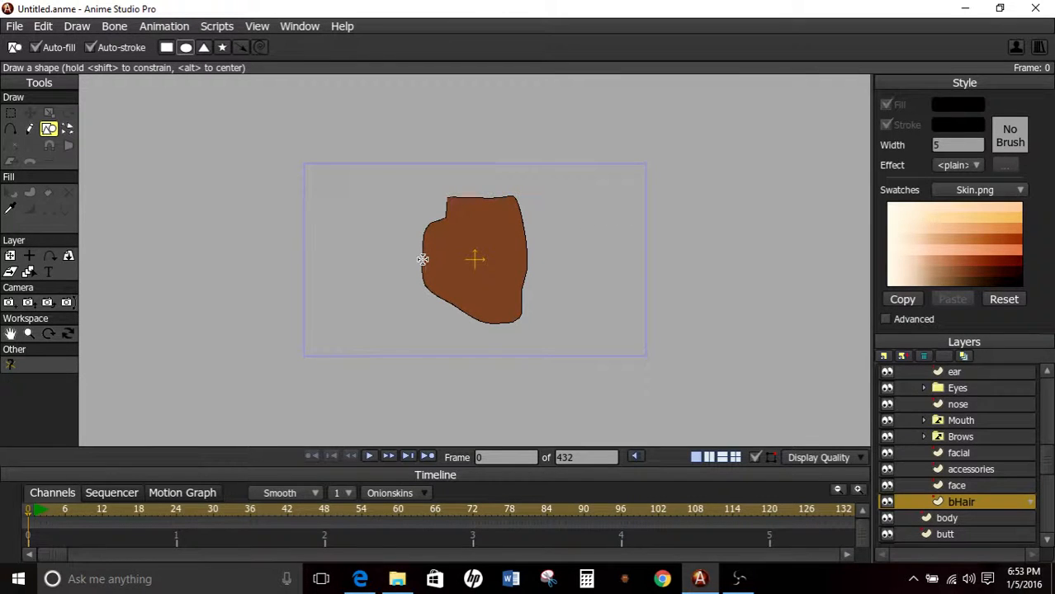
{"action": "left_click_drag", "start_coordinate": [420, 261], "coordinate": [610, 126]}
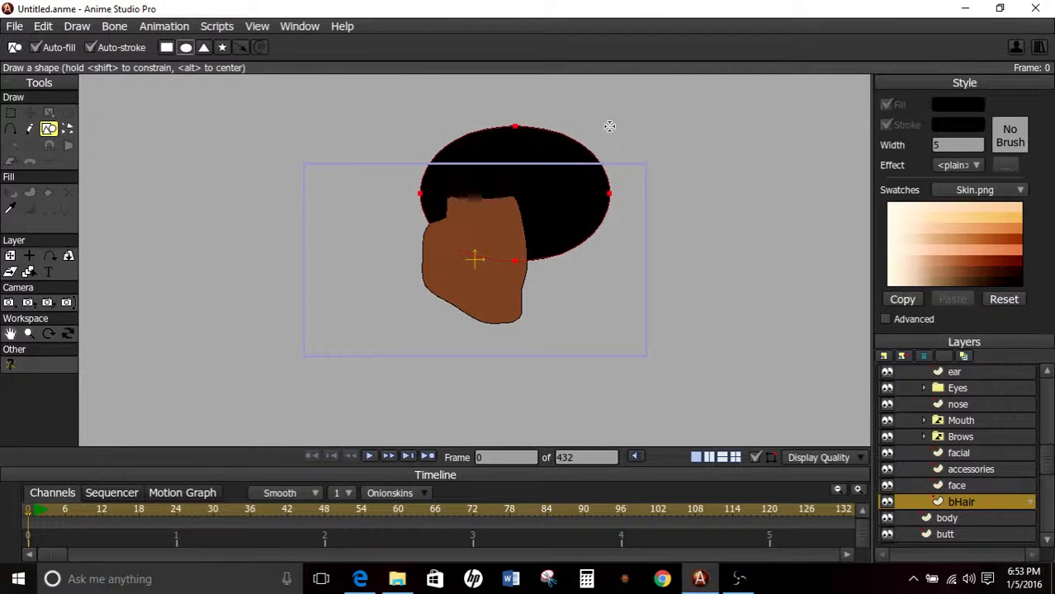
Move the whole hair oval over the middle of the face, to about X 0.02 and Y 0.62.
{"action": "left_click", "coordinate": [29, 113]}
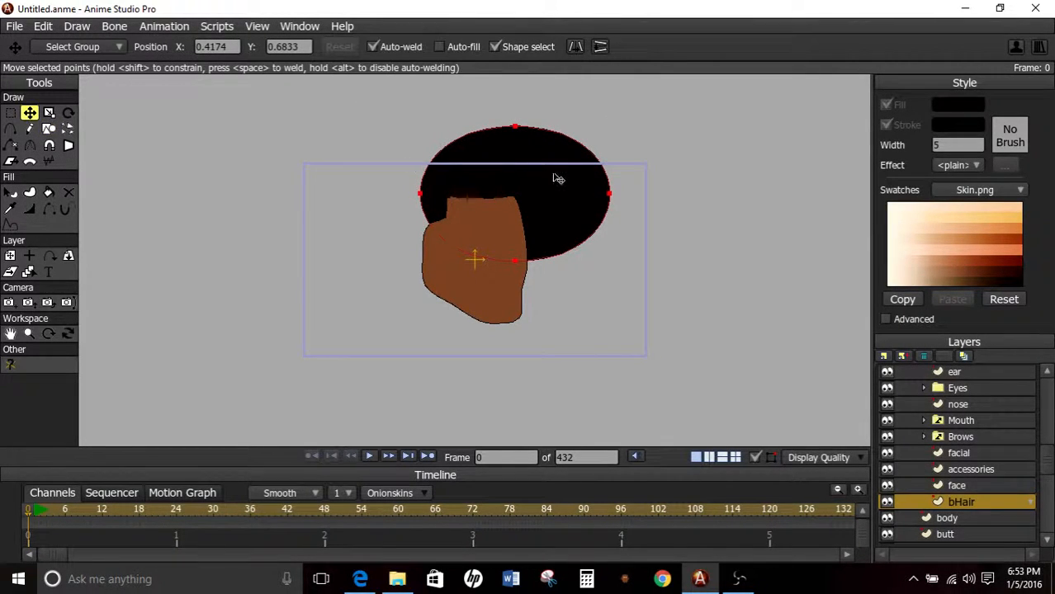
{"action": "left_click_drag", "start_coordinate": [553, 176], "coordinate": [522, 180]}
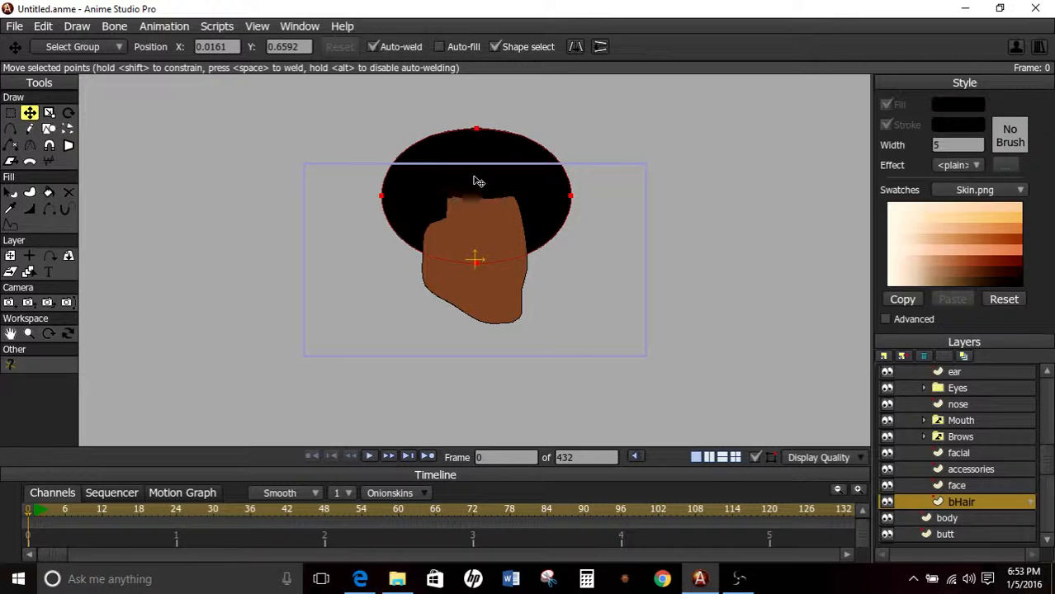
{"action": "left_click_drag", "start_coordinate": [439, 160], "coordinate": [439, 164]}
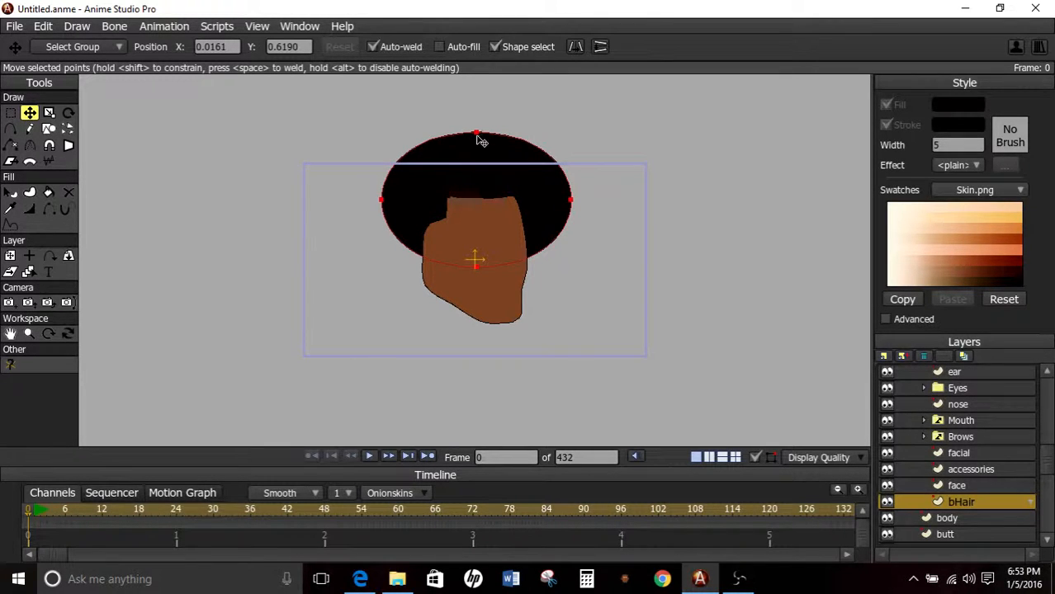
Reshape the hair oval by lowering its top and bottom points and pulling its side points in around the face.
{"action": "left_click_drag", "start_coordinate": [477, 135], "coordinate": [496, 160]}
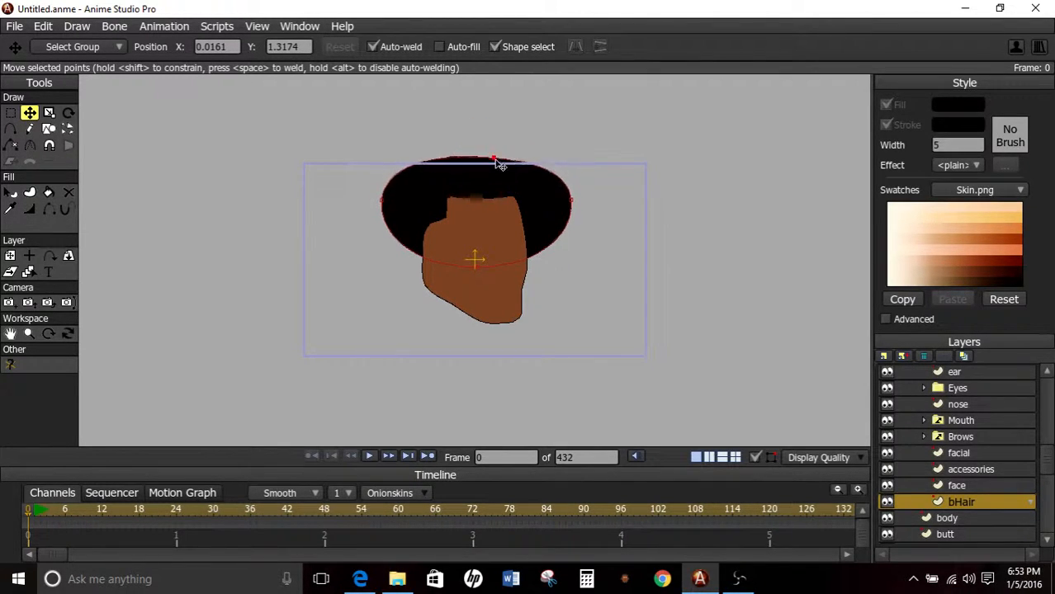
{"action": "left_click_drag", "start_coordinate": [570, 201], "coordinate": [563, 202]}
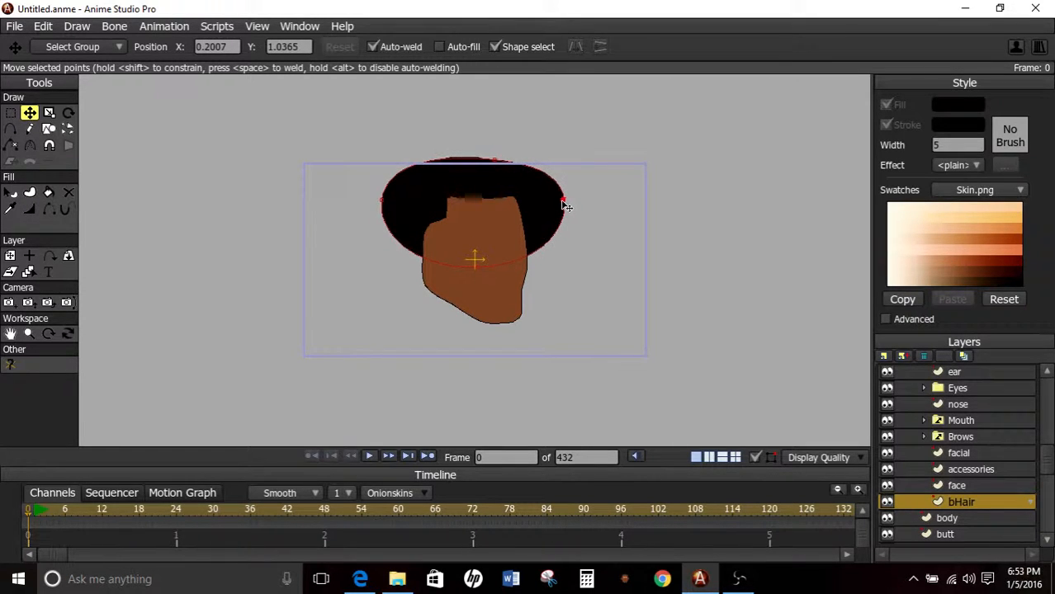
{"action": "left_click_drag", "start_coordinate": [387, 204], "coordinate": [385, 214]}
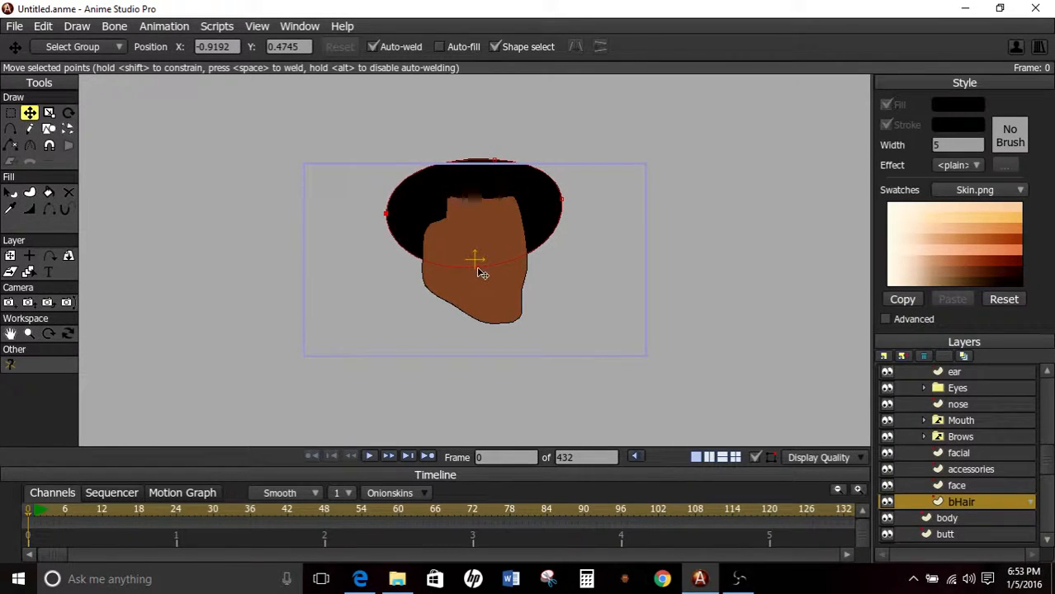
{"action": "left_click_drag", "start_coordinate": [483, 273], "coordinate": [469, 290]}
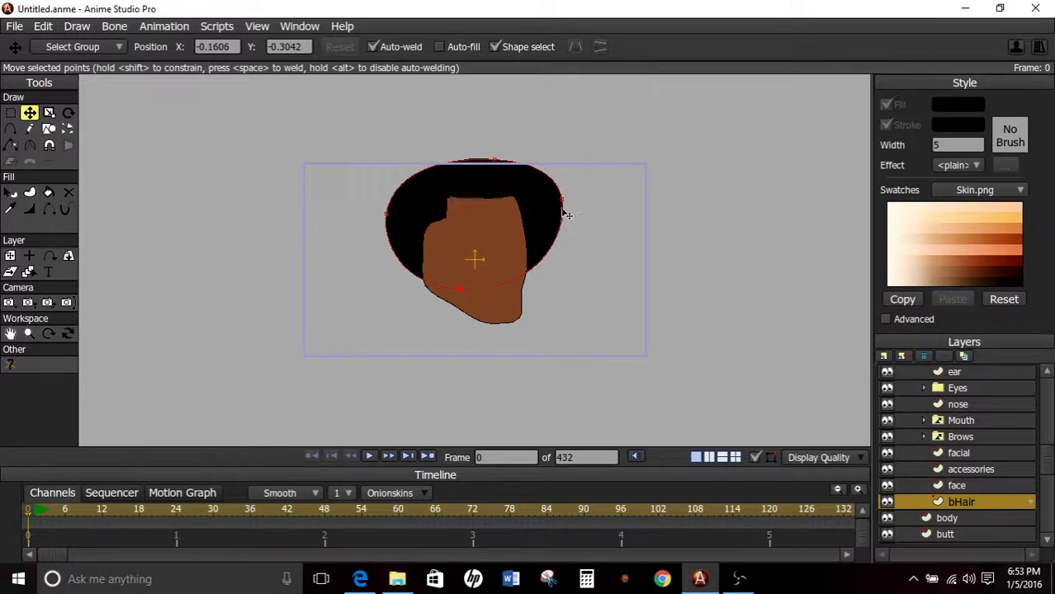
{"action": "left_click_drag", "start_coordinate": [566, 214], "coordinate": [532, 206]}
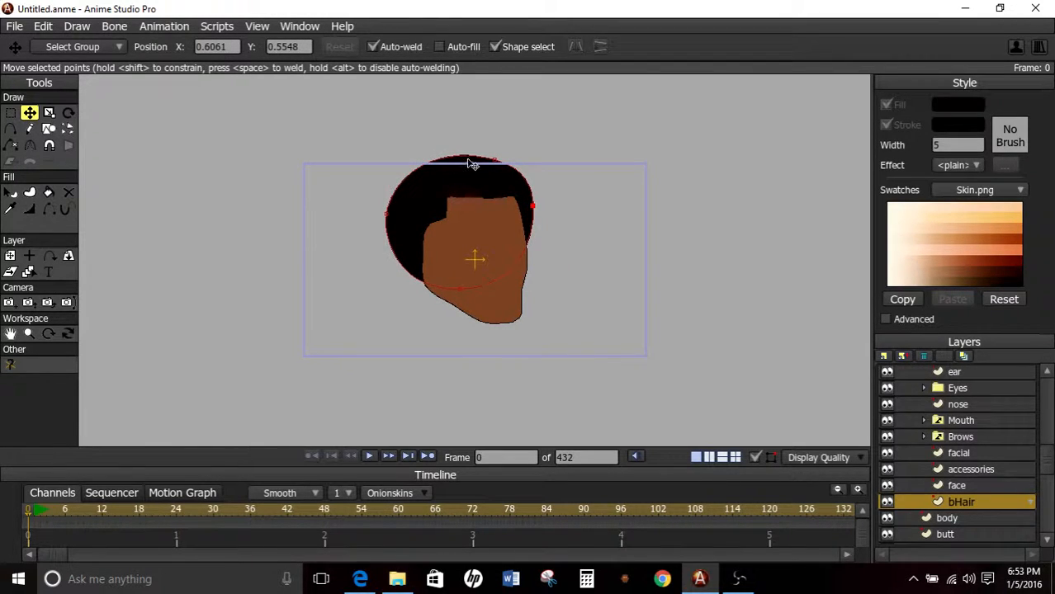
Add a point on the upper left edge of the hair outline and pull it inward to flatten the curve.
{"action": "left_click", "coordinate": [13, 130]}
{"action": "mouse_move", "coordinate": [399, 171]}
{"action": "left_mouse_down"}
{"action": "mouse_move", "coordinate": [400, 158]}
{"action": "mouse_move", "coordinate": [404, 168]}
{"action": "left_mouse_up"}
{"action": "mouse_move", "coordinate": [401, 175]}
{"action": "left_mouse_down"}
{"action": "mouse_move", "coordinate": [428, 189]}
{"action": "mouse_move", "coordinate": [414, 177]}
{"action": "left_mouse_up"}
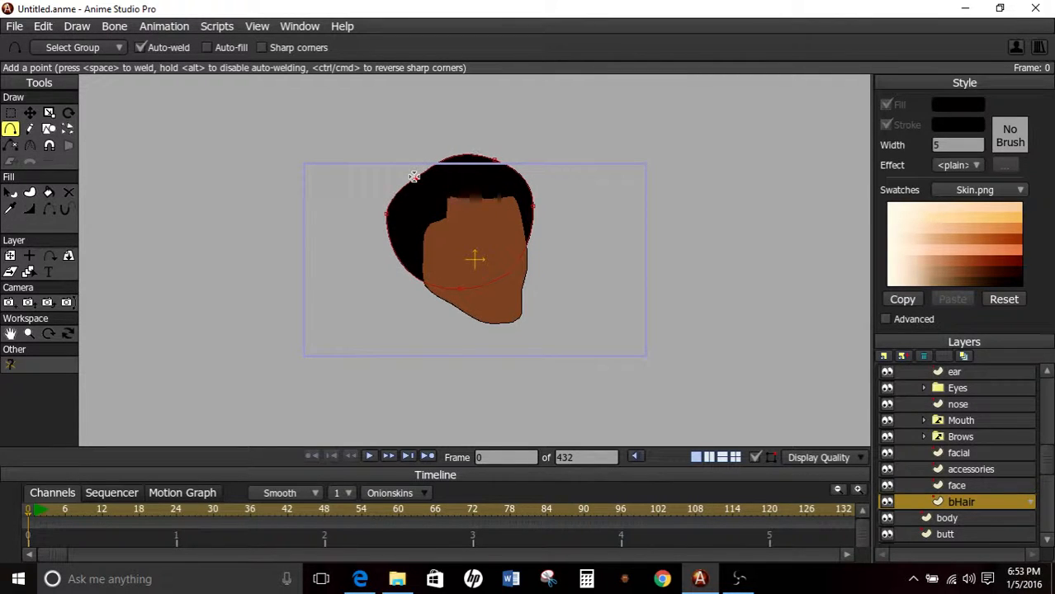
Load the Basic Colors.png swatches and set the bHair shape's fill to near-black, one shade lighter than pure black.
{"action": "scroll", "coordinate": [438, 204], "scroll_direction": "up", "scroll_amount": 5}
{"action": "scroll", "coordinate": [437, 205], "scroll_direction": "down", "scroll_amount": 5}
{"action": "left_click", "coordinate": [11, 193]}
{"action": "left_click", "coordinate": [431, 198]}
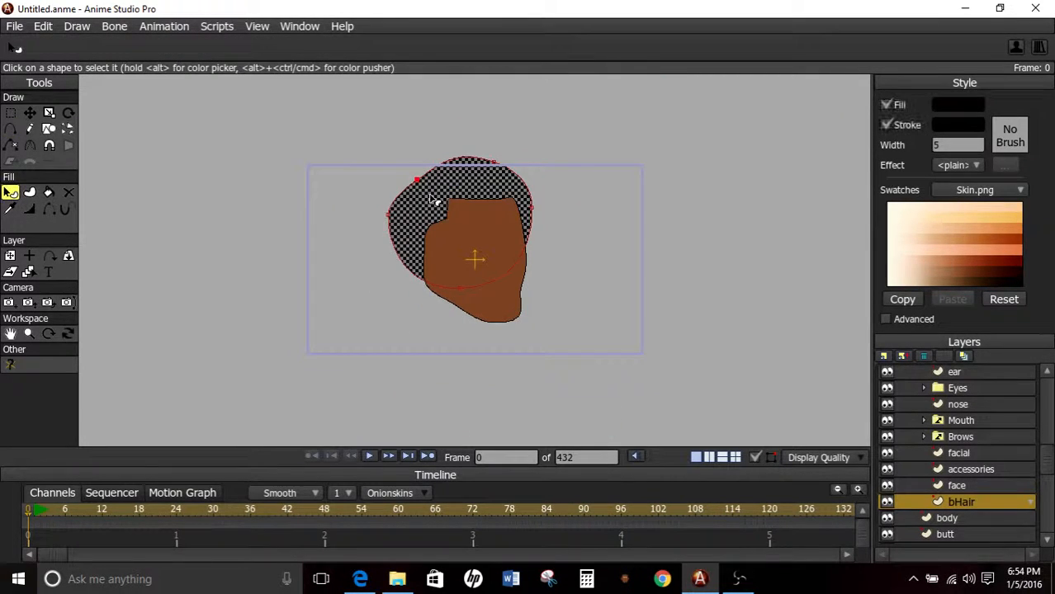
{"action": "left_click", "coordinate": [959, 193]}
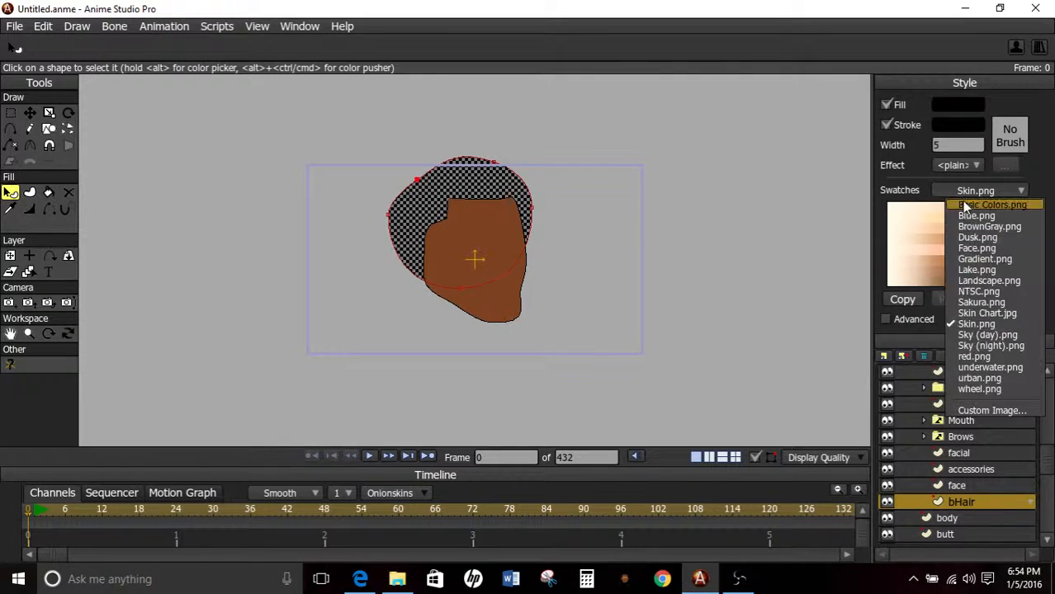
{"action": "left_click", "coordinate": [949, 206]}
{"action": "left_click", "coordinate": [1016, 219]}
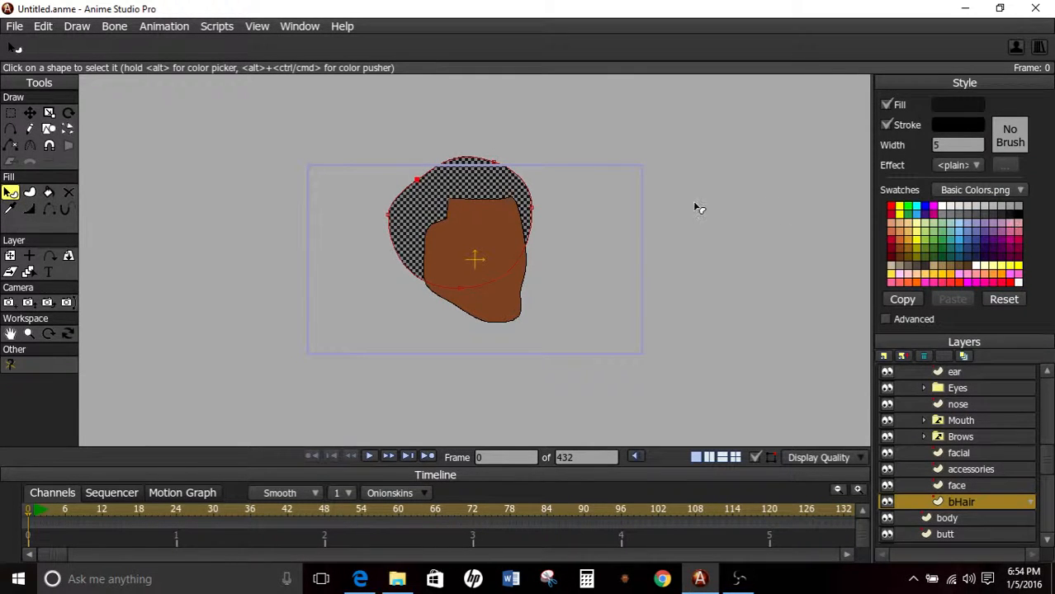
{"action": "left_click", "coordinate": [667, 202]}
{"action": "scroll", "coordinate": [661, 196], "scroll_direction": "up", "scroll_amount": 3}
{"action": "scroll", "coordinate": [611, 177], "scroll_direction": "down", "scroll_amount": 3}
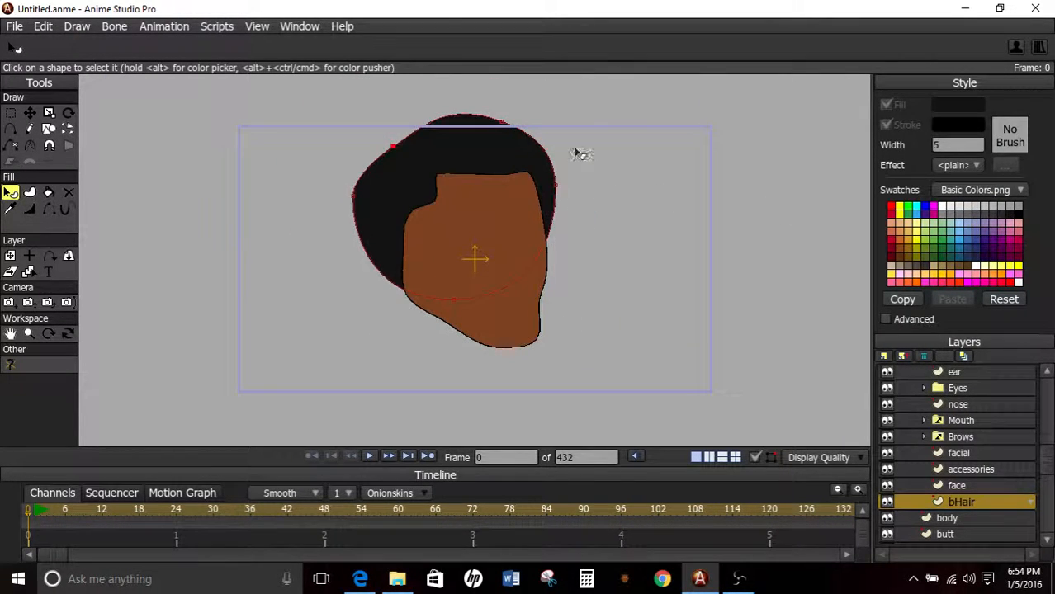
Try pure black as the back hair's fill and return it to the near-black swatch.
{"action": "left_click", "coordinate": [440, 149]}
{"action": "left_click", "coordinate": [1020, 222]}
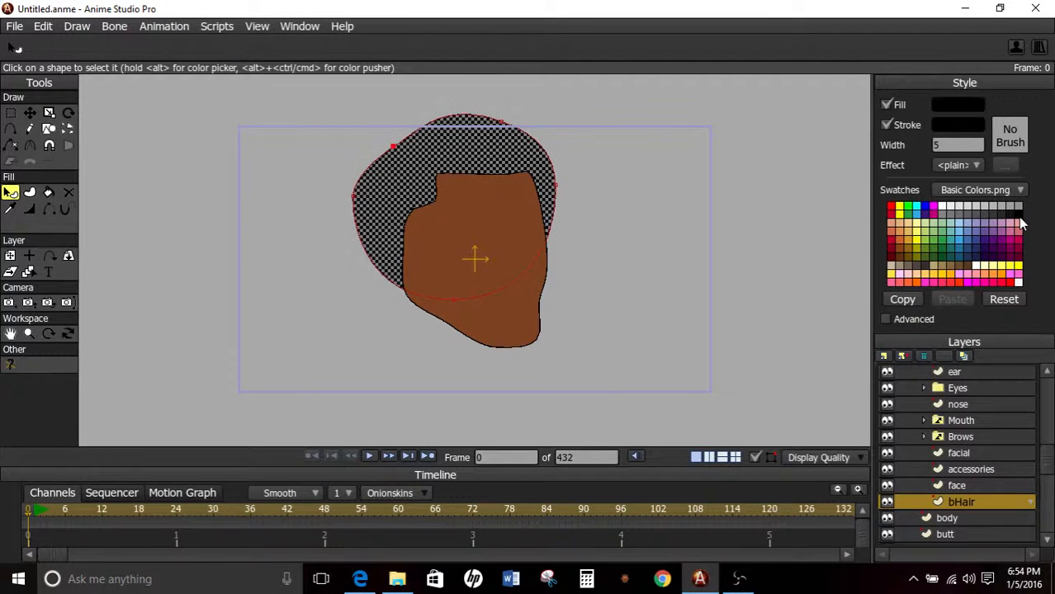
{"action": "left_click", "coordinate": [628, 197]}
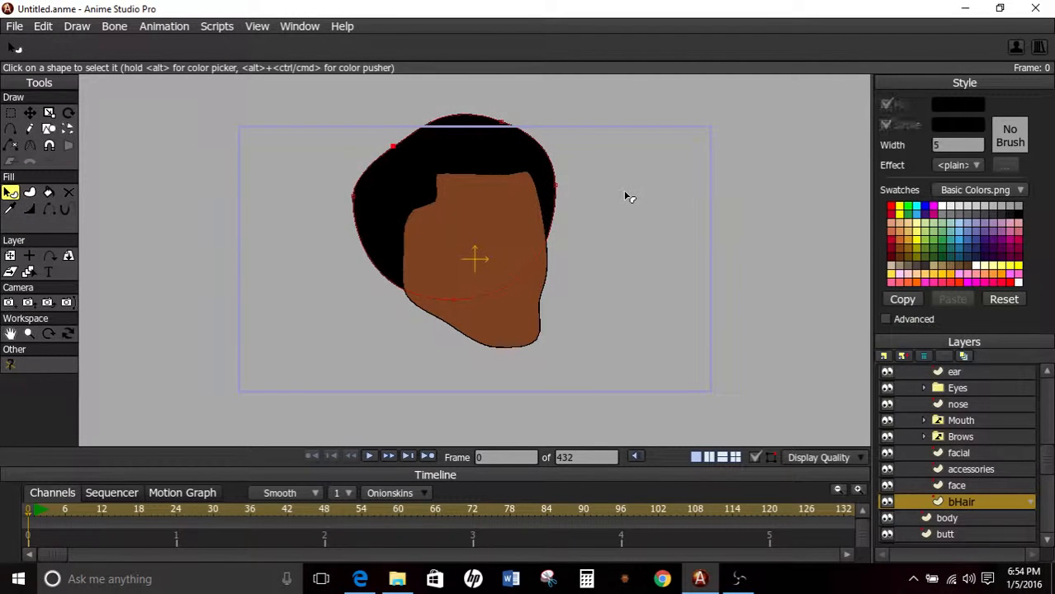
{"action": "left_click", "coordinate": [543, 159]}
{"action": "left_click", "coordinate": [1009, 222]}
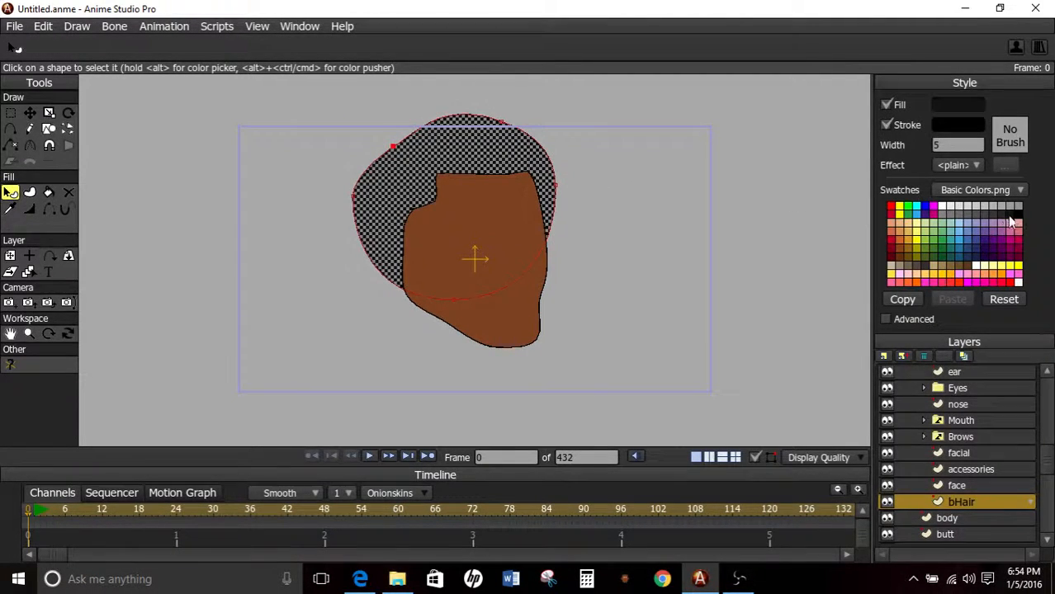
{"action": "left_click", "coordinate": [654, 149]}
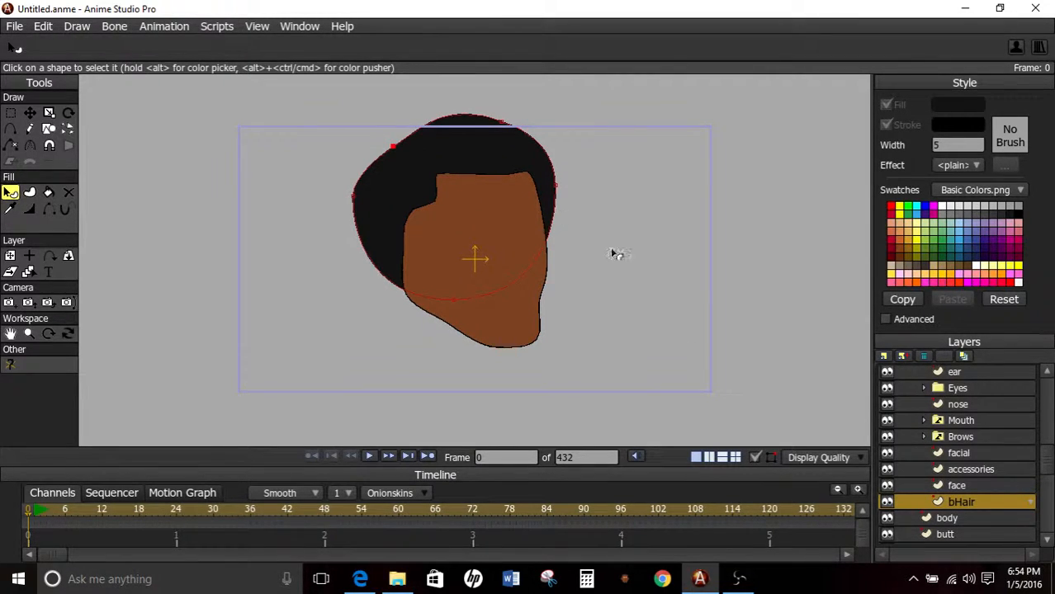
On the tHair layer, outline a closed, curved hair strand hanging from the hairline over the upper left forehead.
{"action": "scroll", "coordinate": [976, 398], "scroll_direction": "up", "scroll_amount": 3}
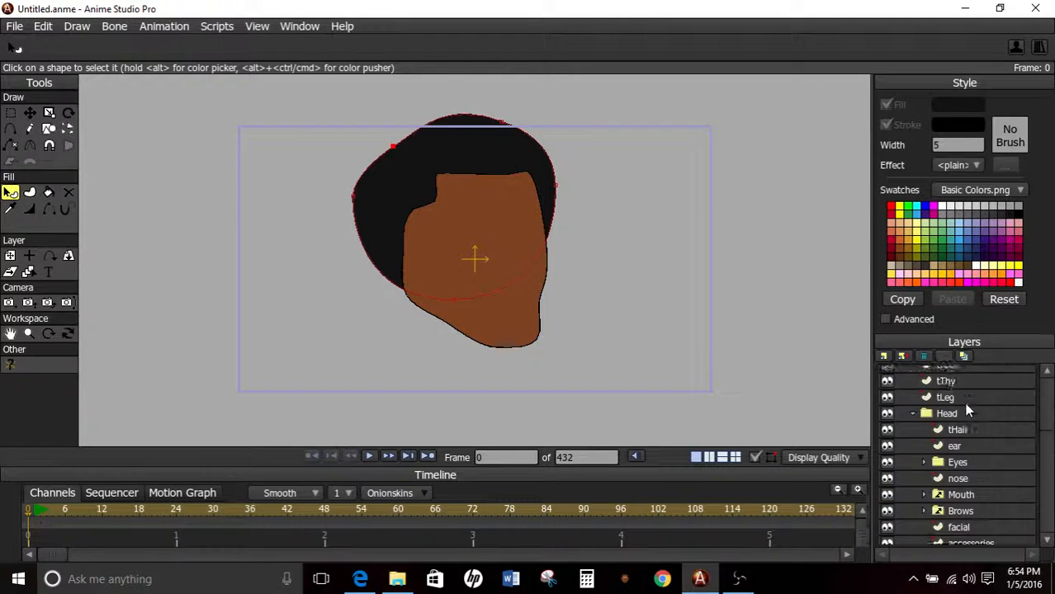
{"action": "scroll", "coordinate": [970, 404], "scroll_direction": "up", "scroll_amount": 2}
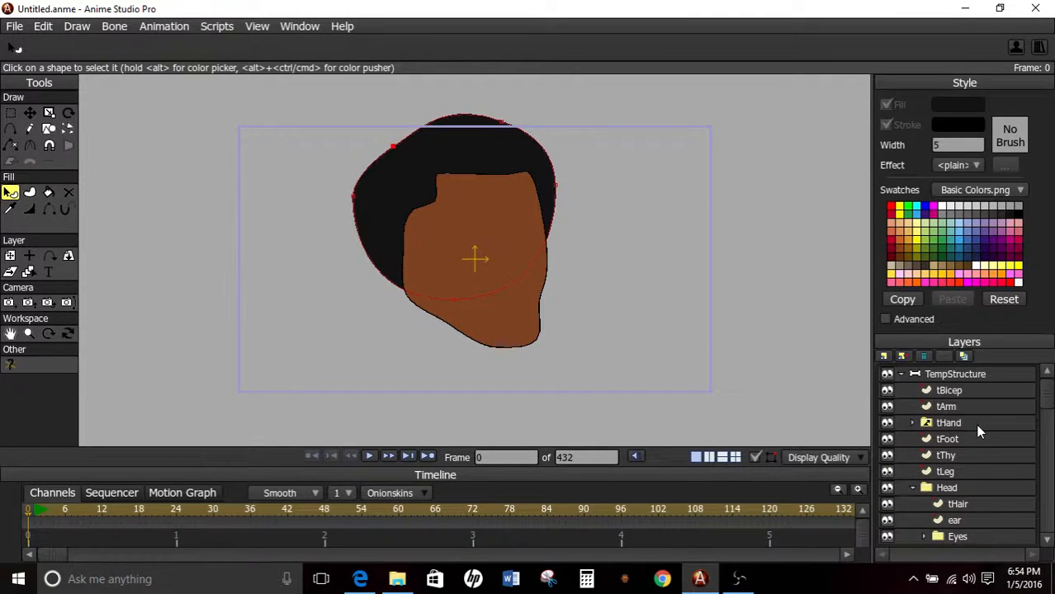
{"action": "left_click", "coordinate": [944, 502]}
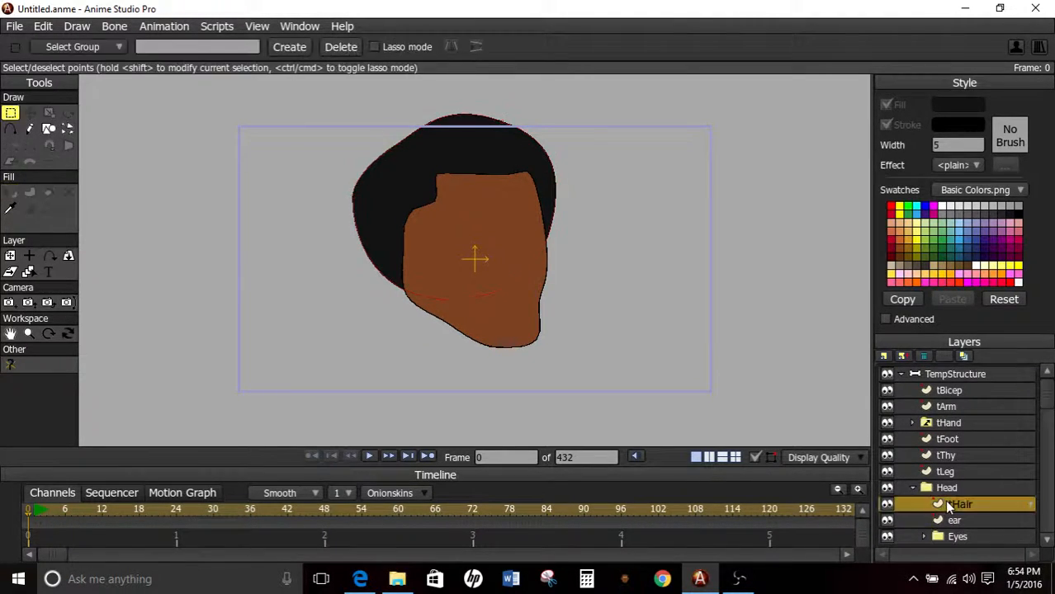
{"action": "left_click", "coordinate": [49, 129]}
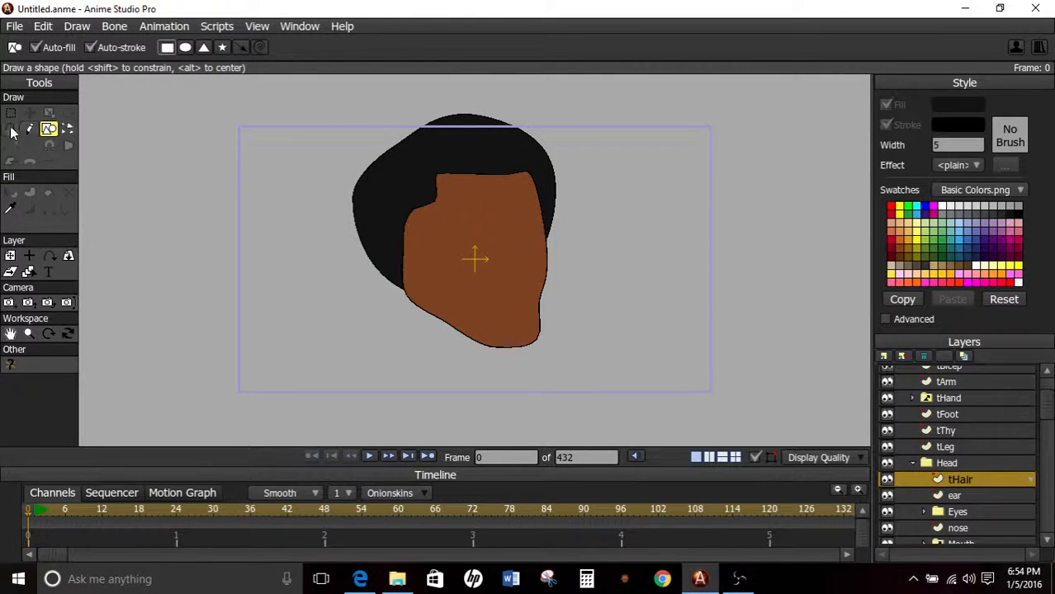
{"action": "key", "text": "a"}
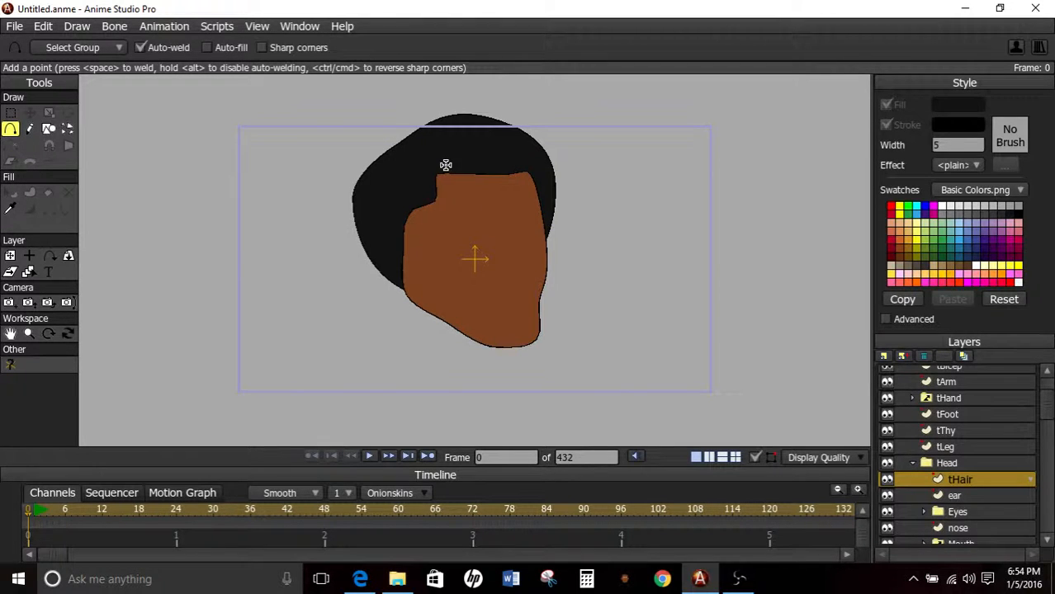
{"action": "scroll", "coordinate": [446, 165], "scroll_direction": "up", "scroll_amount": 5}
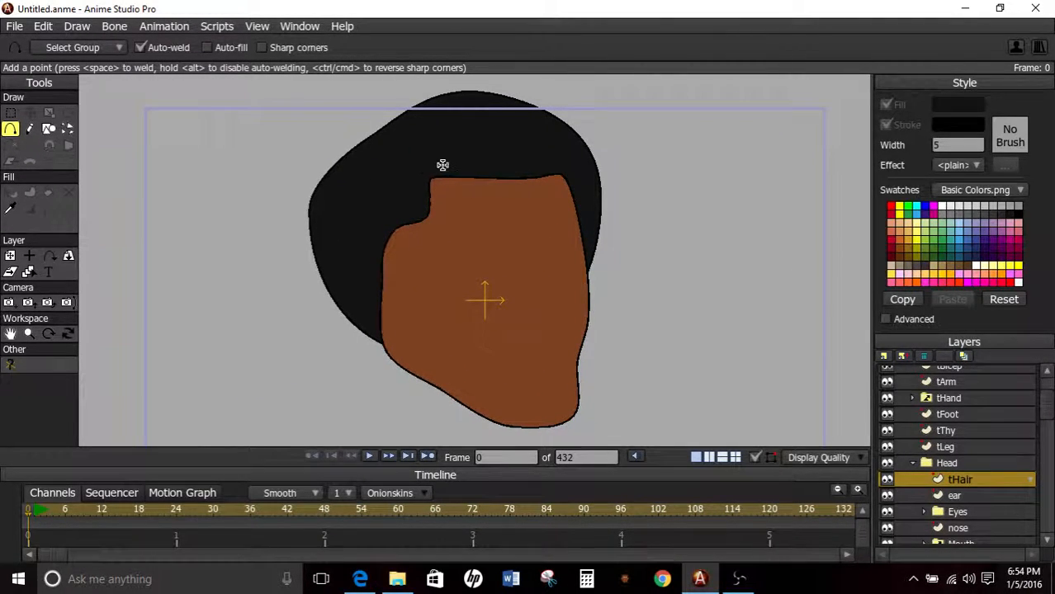
{"action": "mouse_move", "coordinate": [436, 176]}
{"action": "left_mouse_down"}
{"action": "mouse_move", "coordinate": [455, 209]}
{"action": "mouse_move", "coordinate": [448, 257]}
{"action": "mouse_move", "coordinate": [472, 231]}
{"action": "mouse_move", "coordinate": [493, 172]}
{"action": "mouse_move", "coordinate": [477, 157]}
{"action": "mouse_move", "coordinate": [426, 162]}
{"action": "left_mouse_up"}
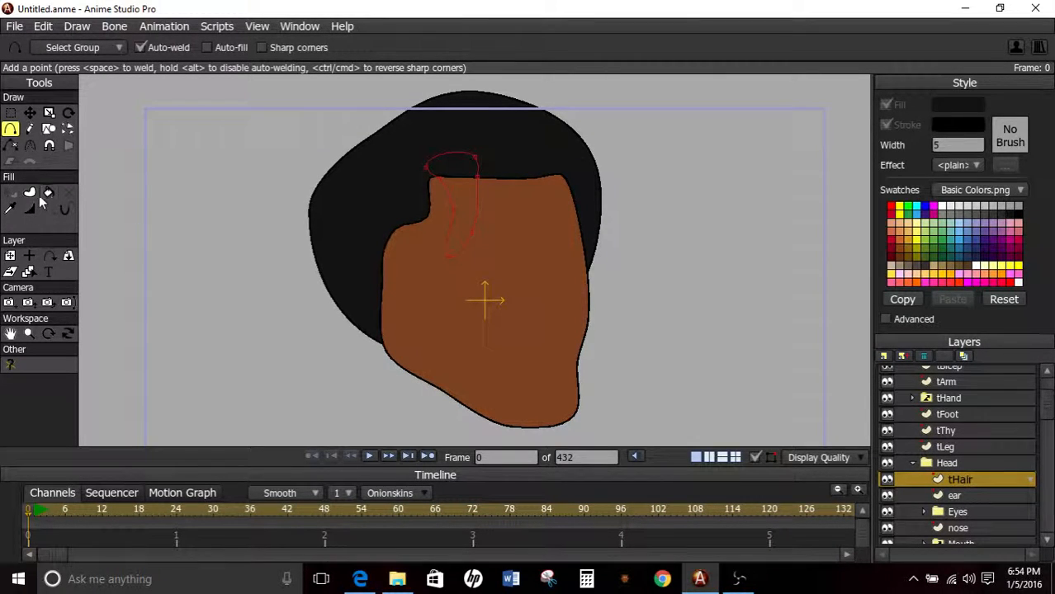
Nudge the point on the strand's upper left edge and fill the strand with near-black, using both fill and stroke.
{"action": "left_click", "coordinate": [29, 113]}
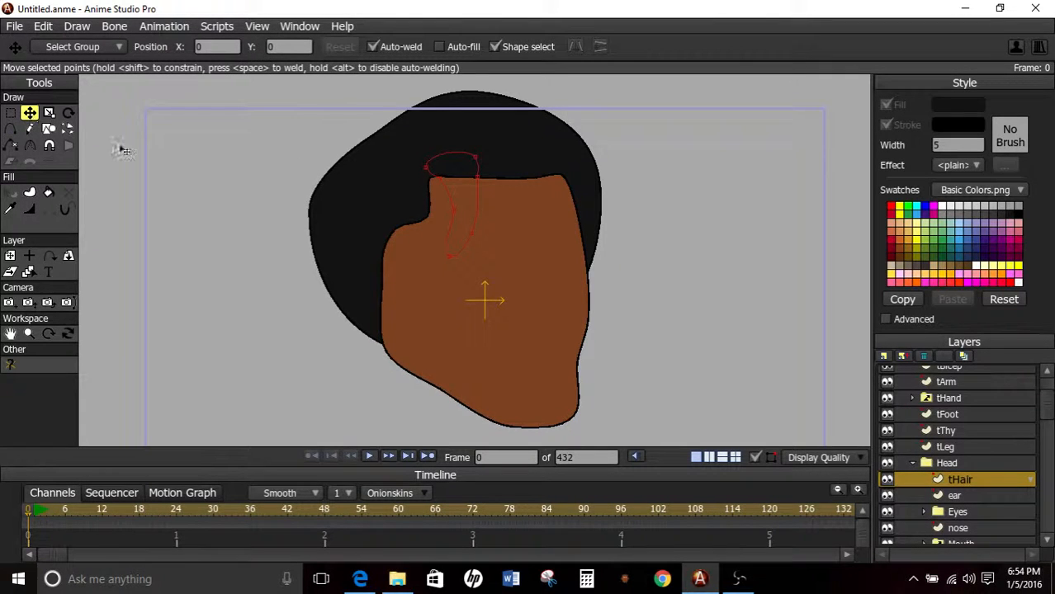
{"action": "left_click_drag", "start_coordinate": [452, 176], "coordinate": [457, 179]}
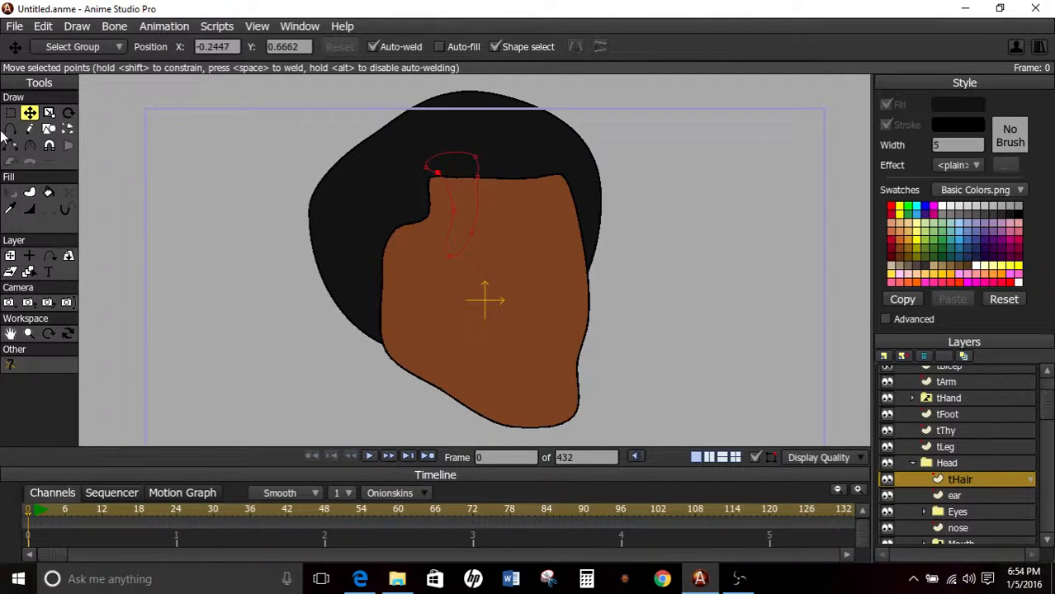
{"action": "left_click", "coordinate": [48, 192]}
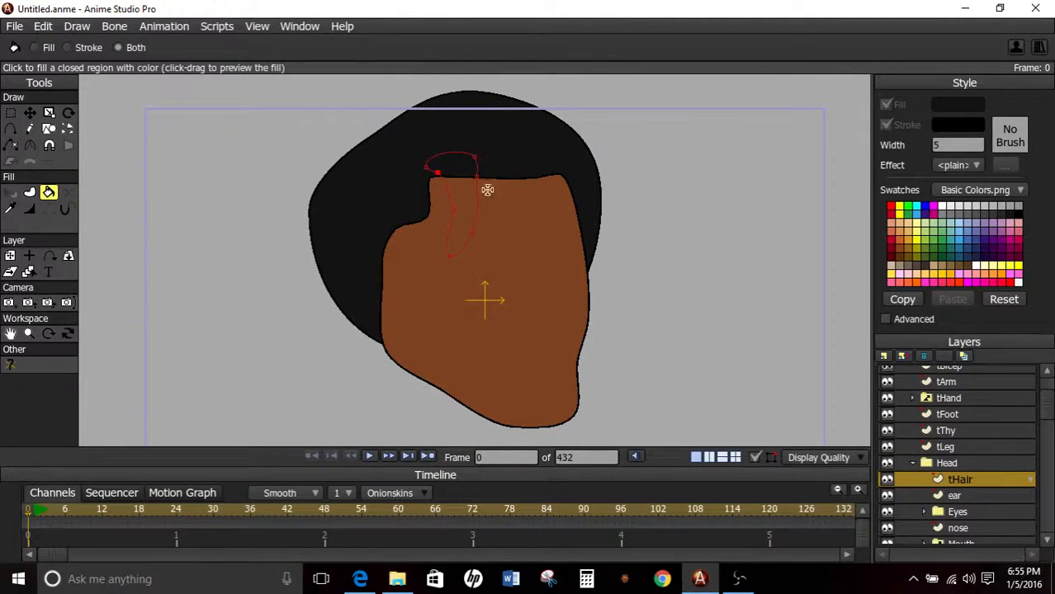
{"action": "left_click", "coordinate": [460, 190]}
{"action": "scroll", "coordinate": [427, 185], "scroll_direction": "up", "scroll_amount": 3}
{"action": "left_click_drag", "start_coordinate": [427, 184], "coordinate": [433, 217]}
{"action": "left_click", "coordinate": [10, 194]}
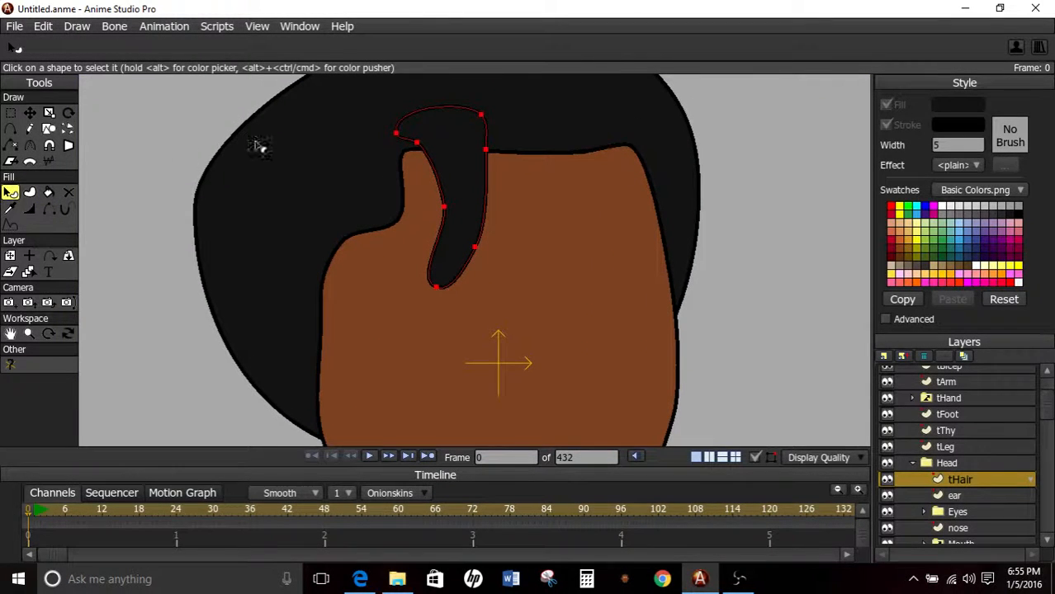
{"action": "left_click", "coordinate": [946, 403]}
{"action": "scroll", "coordinate": [591, 188], "scroll_direction": "down", "scroll_amount": 4}
{"action": "scroll", "coordinate": [591, 188], "scroll_direction": "up", "scroll_amount": 3}
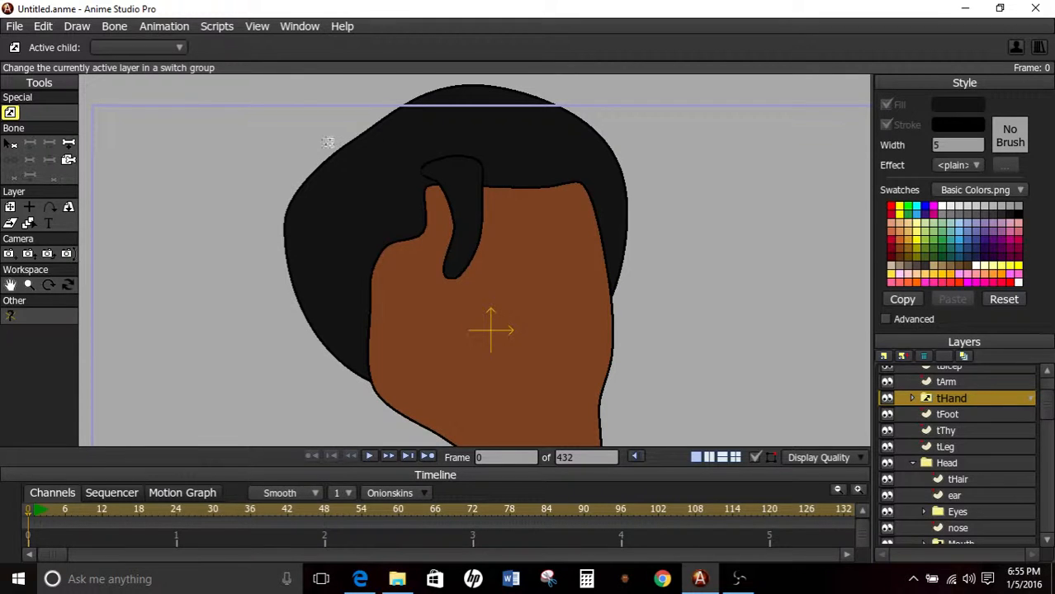
Reselect the strand on the tHair layer and hide the top edge of its outline with the Hide Edge tool.
{"action": "left_click", "coordinate": [29, 222]}
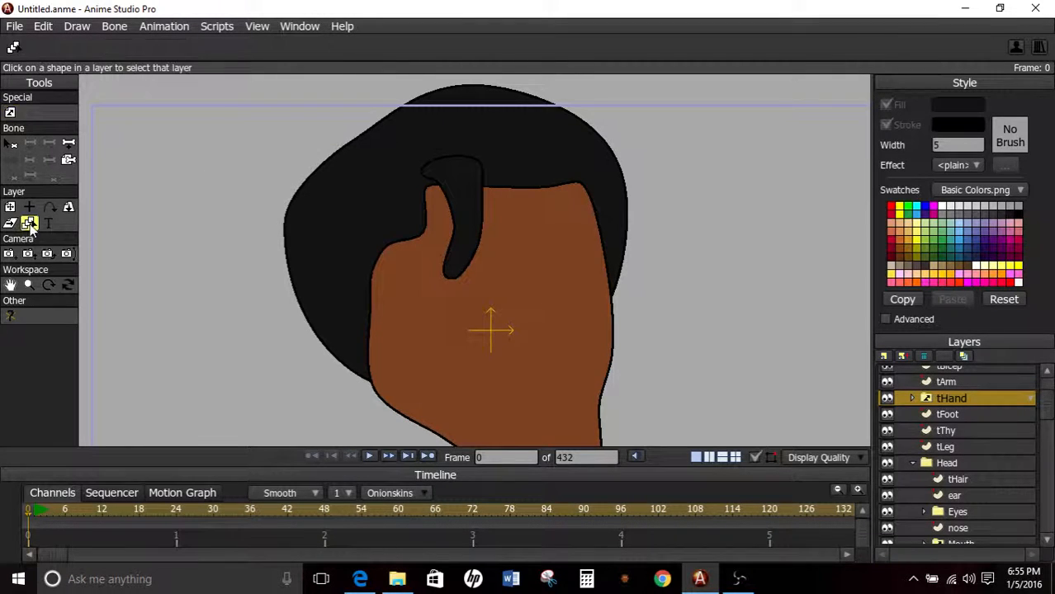
{"action": "left_click", "coordinate": [454, 161]}
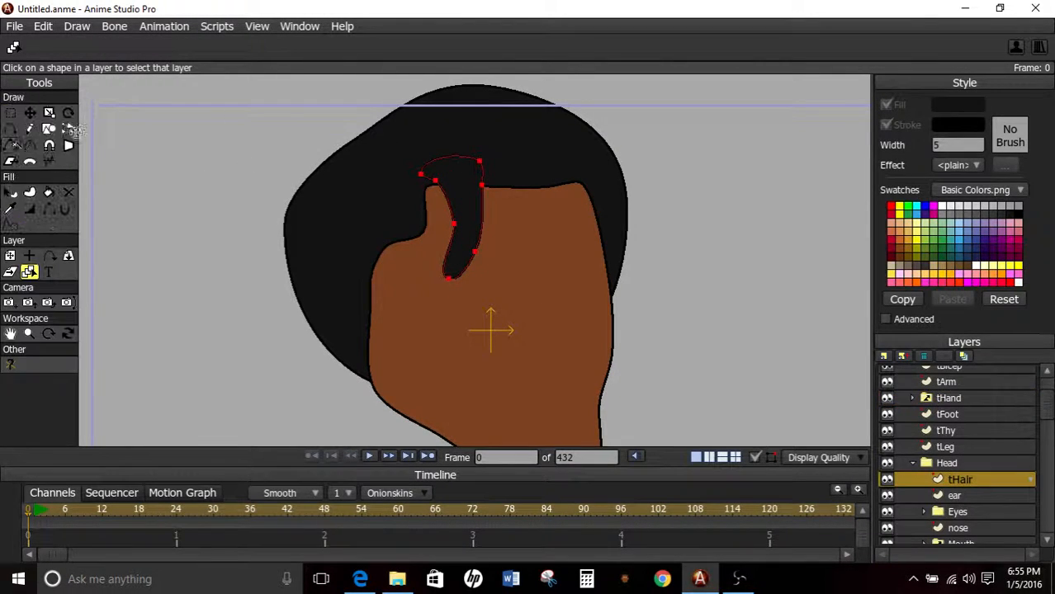
{"action": "left_click", "coordinate": [49, 210]}
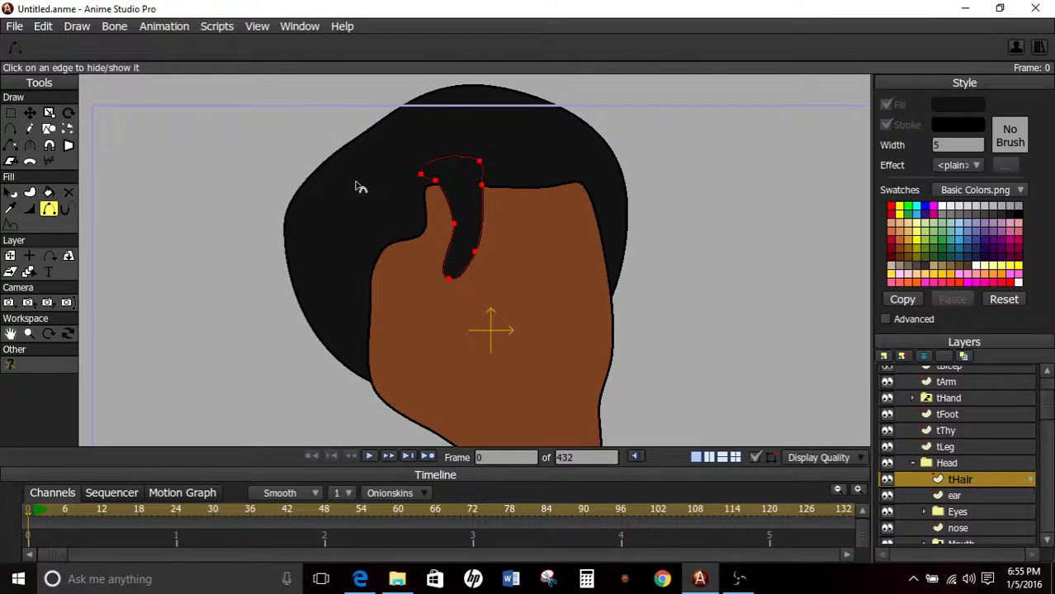
{"action": "scroll", "coordinate": [404, 123], "scroll_direction": "up", "scroll_amount": 3}
{"action": "left_click", "coordinate": [401, 92]}
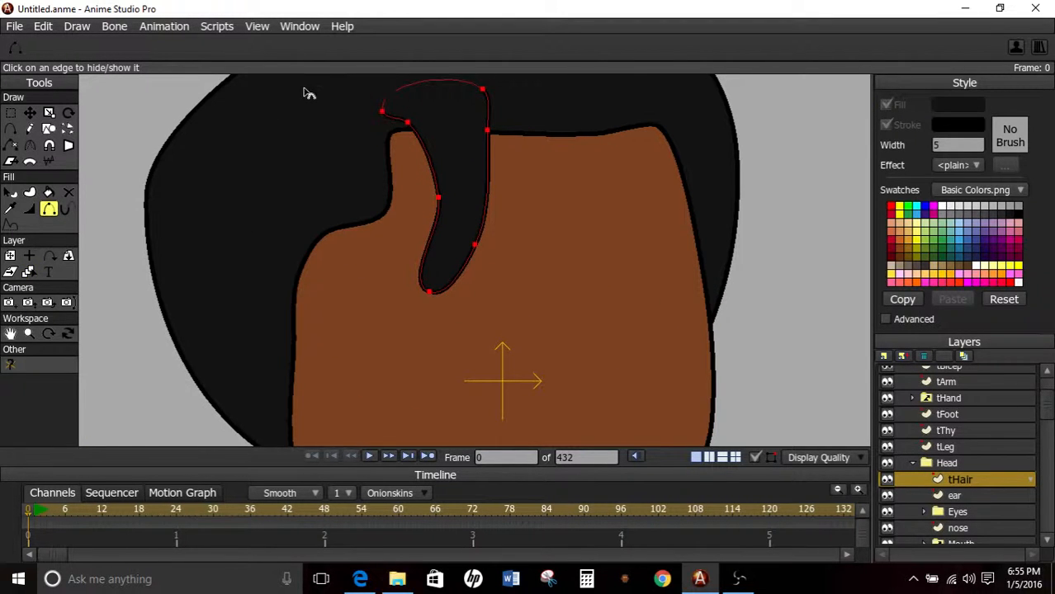
Select the strand's two uppermost corner points and reduce their curvature to flatten the top of the strand.
{"action": "left_click", "coordinate": [11, 114]}
{"action": "scroll", "coordinate": [321, 132], "scroll_direction": "down", "scroll_amount": 3}
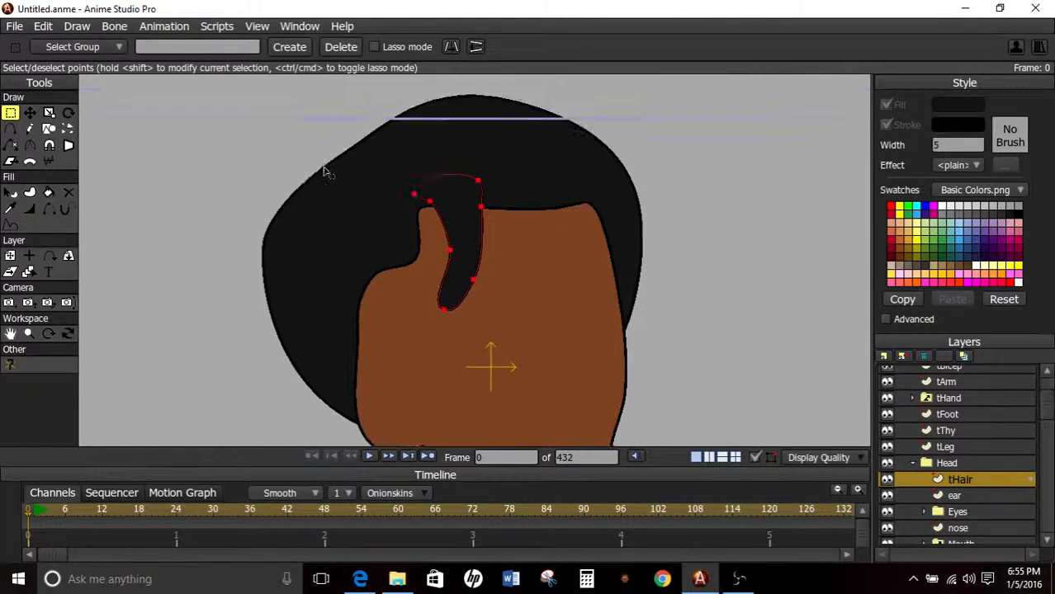
{"action": "left_click_drag", "start_coordinate": [513, 155], "coordinate": [394, 200]}
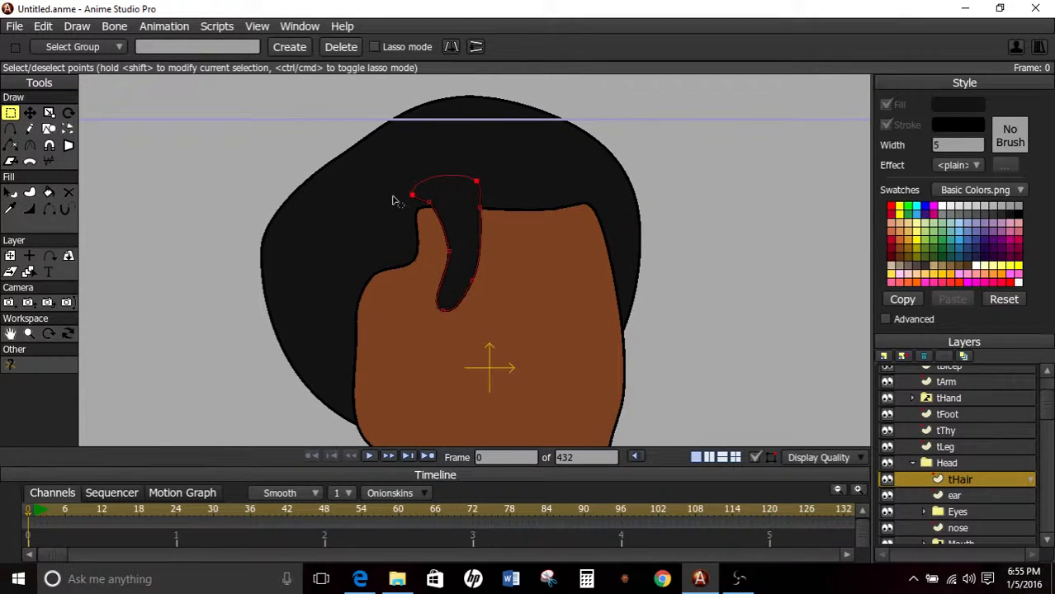
{"action": "left_click", "coordinate": [29, 145]}
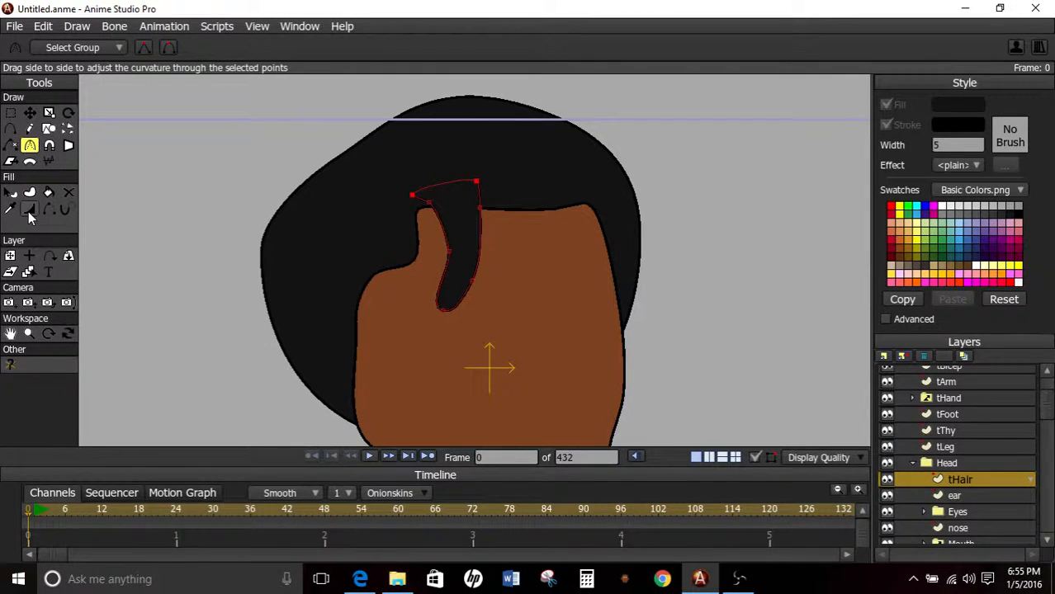
Set the line width at the strand's two top points to 0 so its outline tapers into the back hair.
{"action": "left_click", "coordinate": [30, 214]}
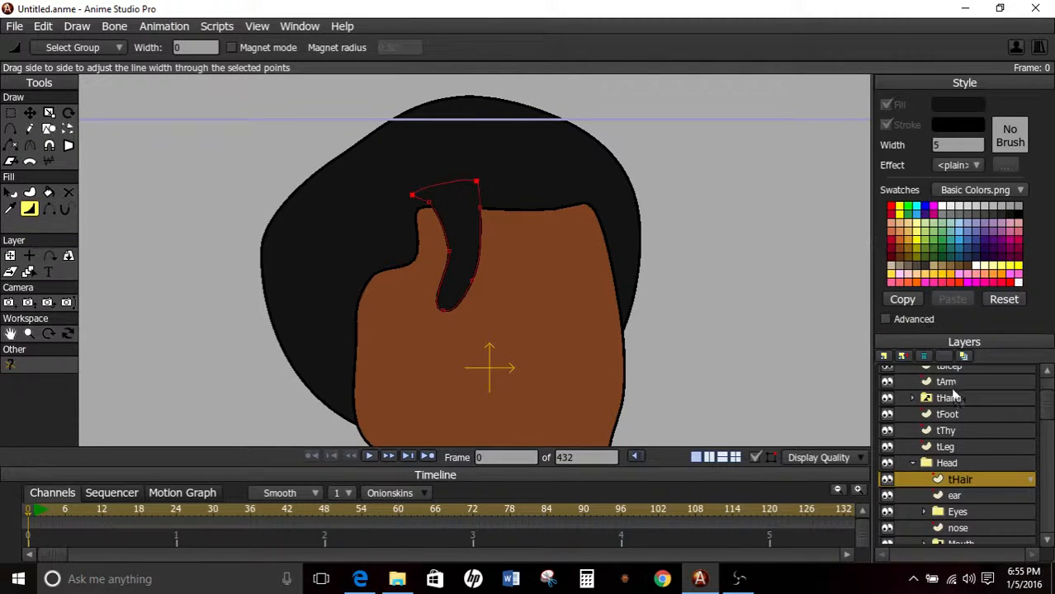
{"action": "left_click", "coordinate": [951, 398]}
{"action": "scroll", "coordinate": [552, 180], "scroll_direction": "down", "scroll_amount": 4}
{"action": "scroll", "coordinate": [568, 163], "scroll_direction": "up", "scroll_amount": 6}
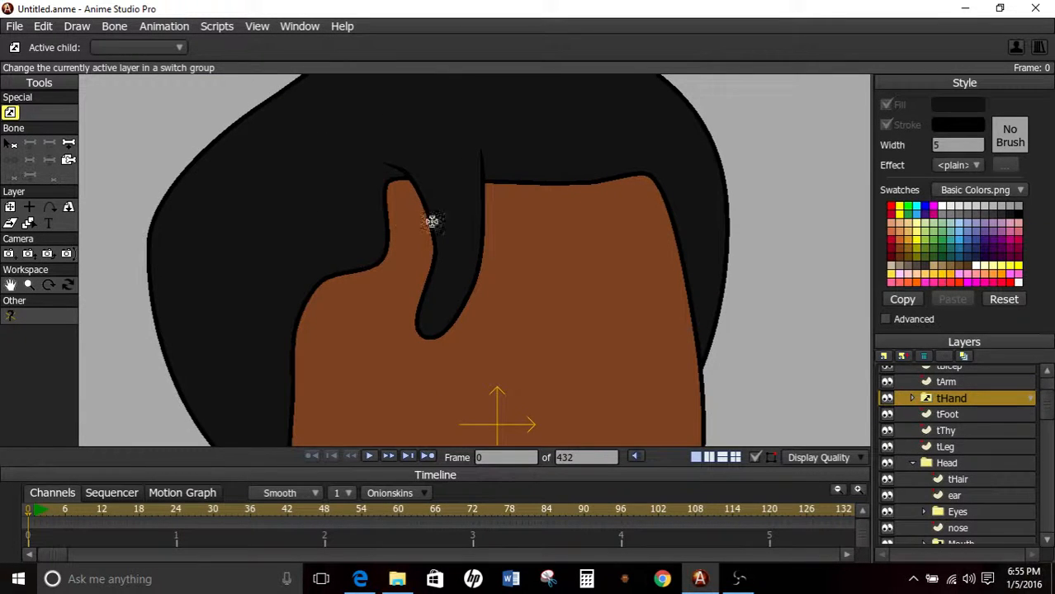
{"action": "scroll", "coordinate": [541, 285], "scroll_direction": "down", "scroll_amount": 6}
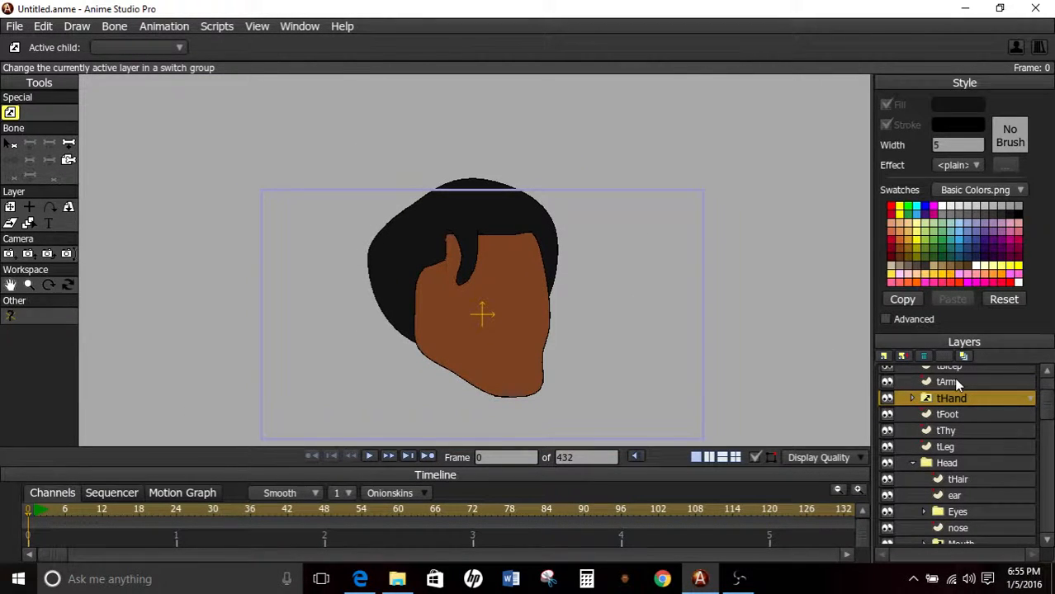
{"action": "left_click", "coordinate": [949, 382]}
{"action": "scroll", "coordinate": [551, 195], "scroll_direction": "up", "scroll_amount": 5}
{"action": "scroll", "coordinate": [552, 197], "scroll_direction": "down", "scroll_amount": 7}
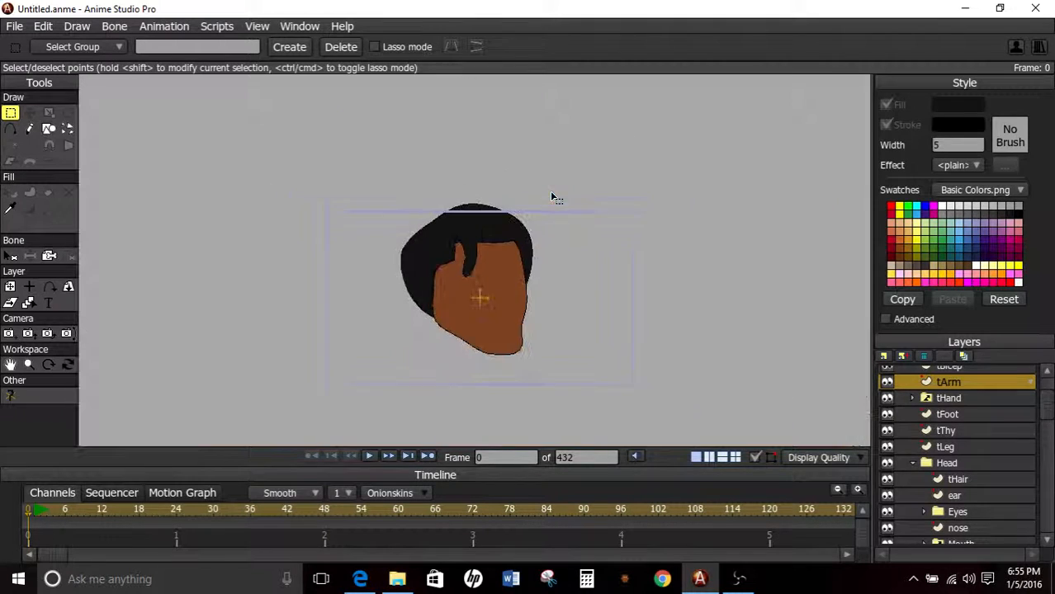
{"action": "scroll", "coordinate": [552, 197], "scroll_direction": "up", "scroll_amount": 6}
{"action": "scroll", "coordinate": [552, 197], "scroll_direction": "down", "scroll_amount": 3}
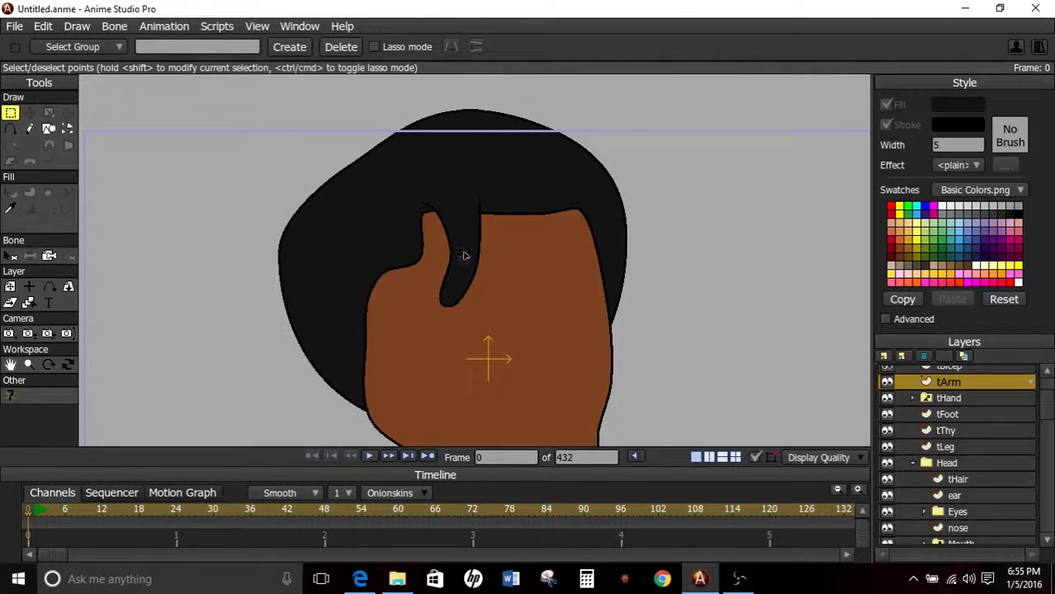
Hide the tHair layer and select the Eyes group in the Head folder.
{"action": "scroll", "coordinate": [947, 411], "scroll_direction": "up", "scroll_amount": 1}
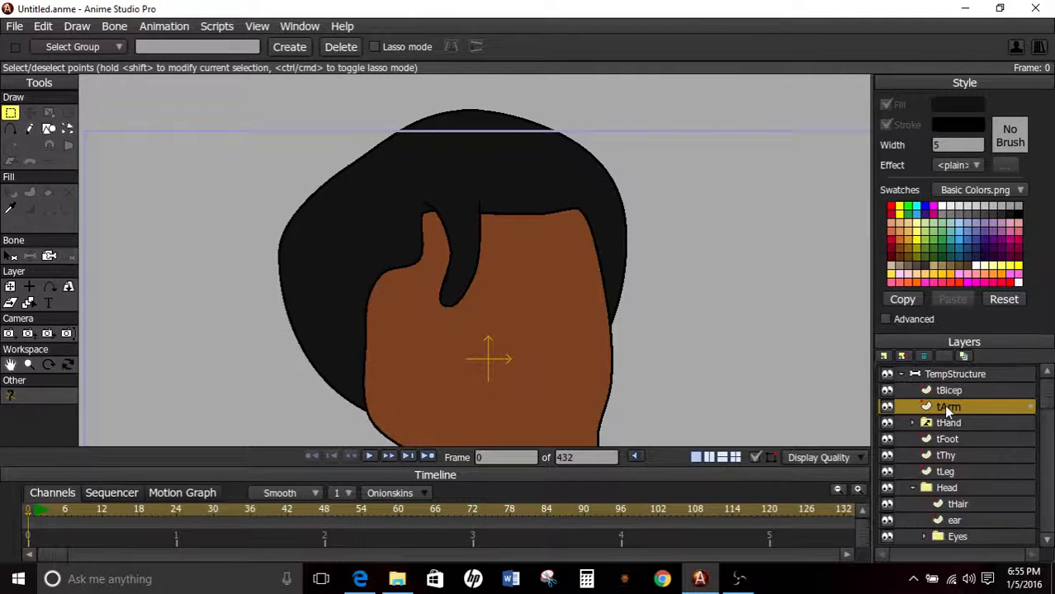
{"action": "scroll", "coordinate": [949, 440], "scroll_direction": "down", "scroll_amount": 2}
{"action": "left_click", "coordinate": [932, 455]}
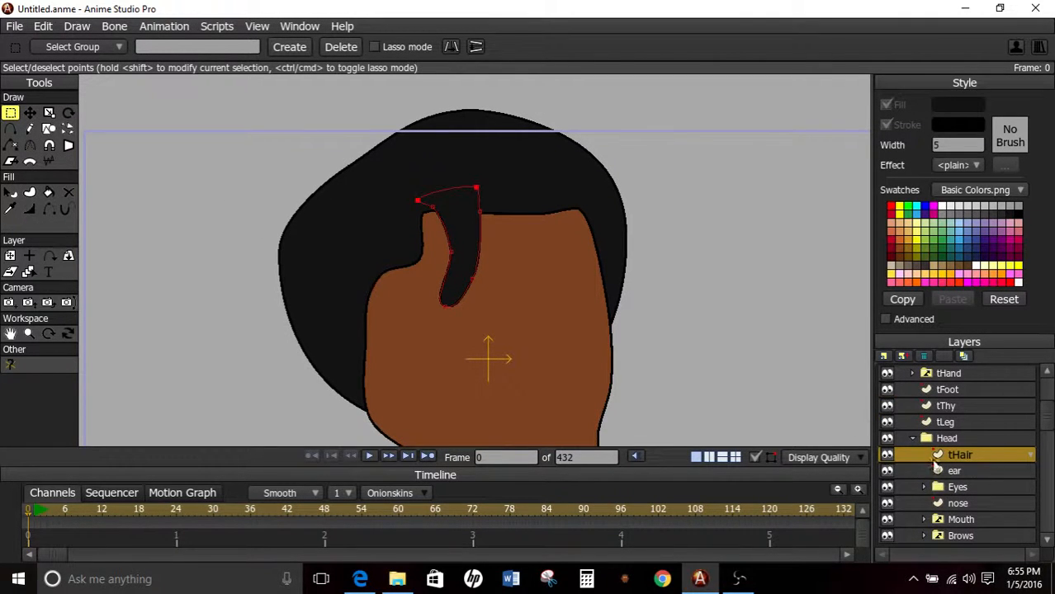
{"action": "left_click", "coordinate": [889, 456]}
{"action": "left_click", "coordinate": [962, 472]}
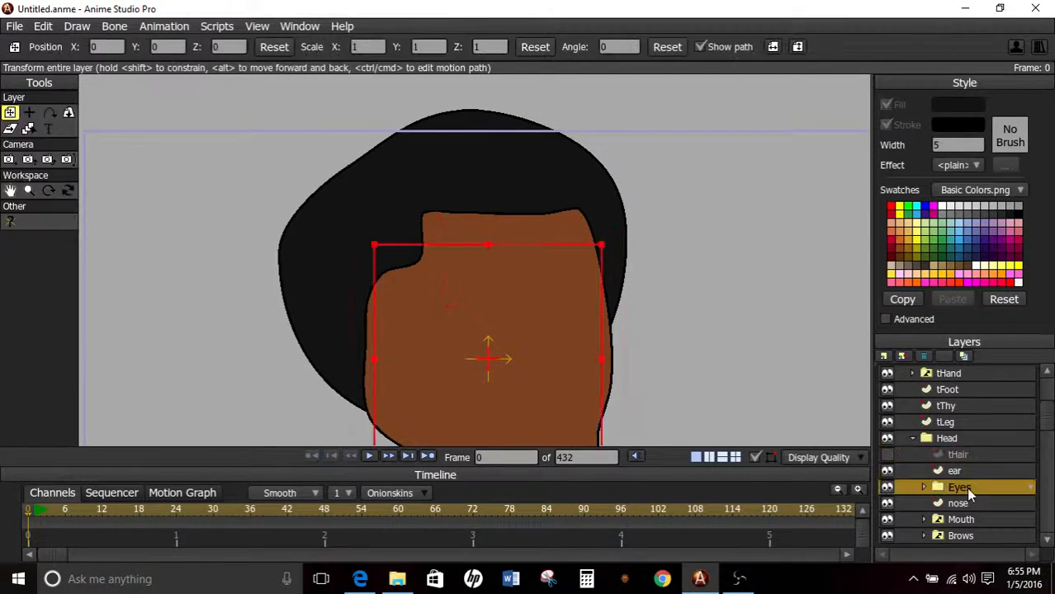
Select the ear layer in the Head folder.
{"action": "scroll", "coordinate": [957, 463], "scroll_direction": "down", "scroll_amount": 7}
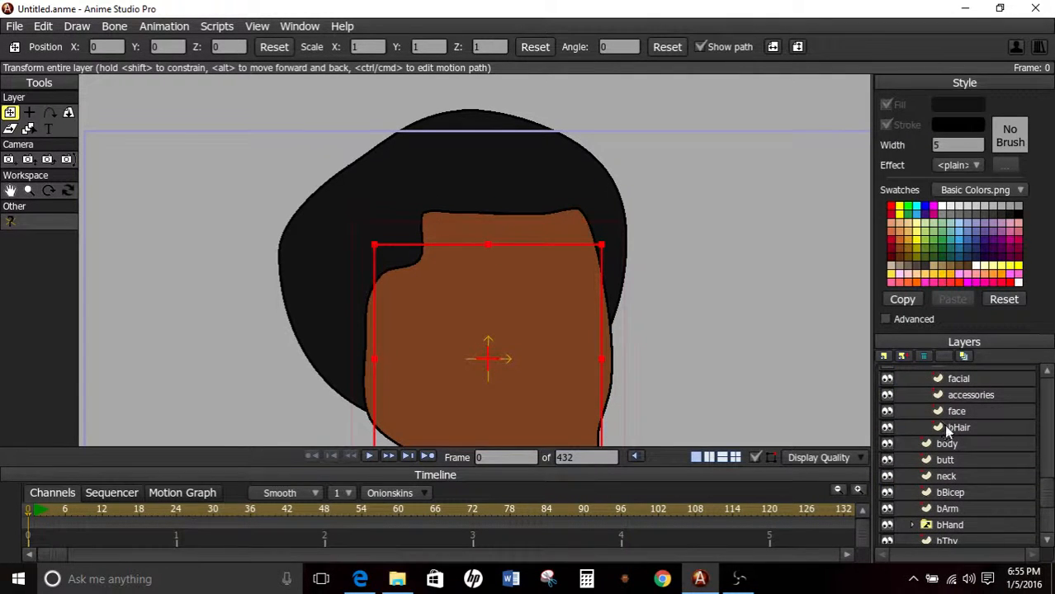
{"action": "left_click", "coordinate": [947, 427]}
{"action": "scroll", "coordinate": [576, 258], "scroll_direction": "down", "scroll_amount": 2}
{"action": "scroll", "coordinate": [576, 258], "scroll_direction": "down", "scroll_amount": 1}
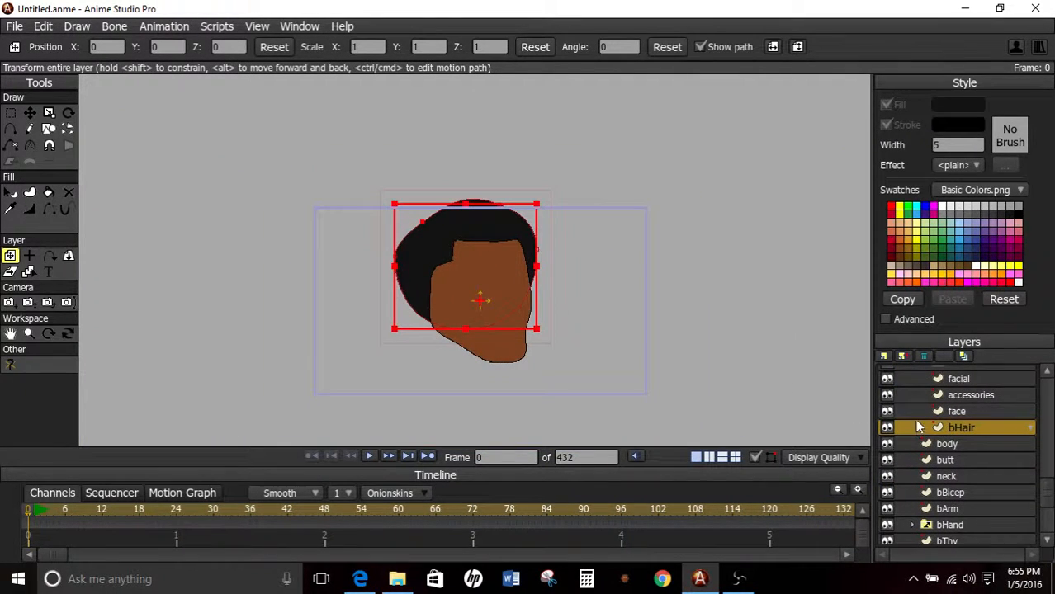
{"action": "scroll", "coordinate": [939, 415], "scroll_direction": "up", "scroll_amount": 5}
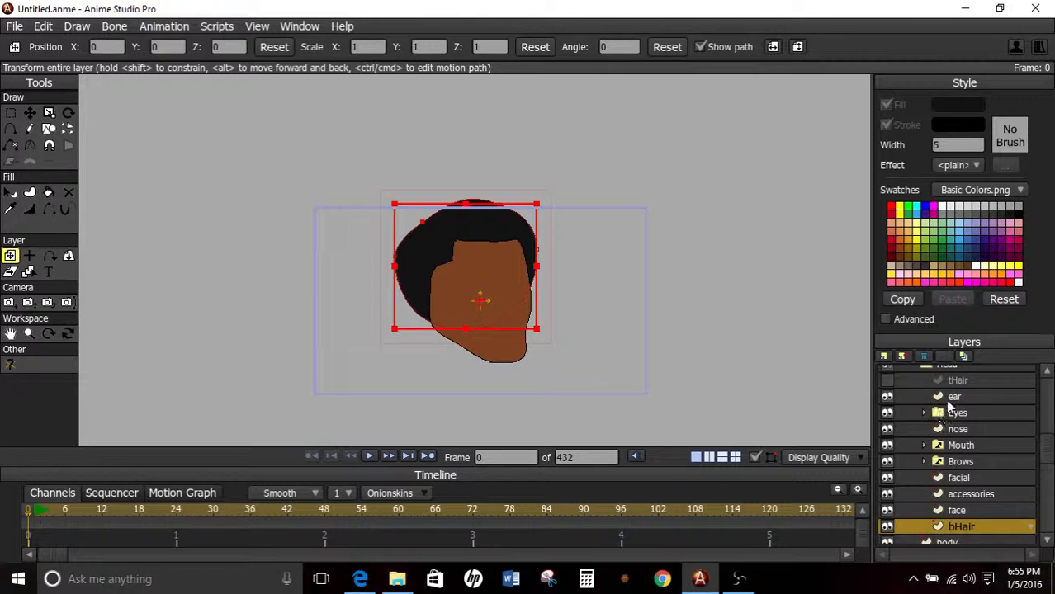
{"action": "left_click", "coordinate": [949, 399]}
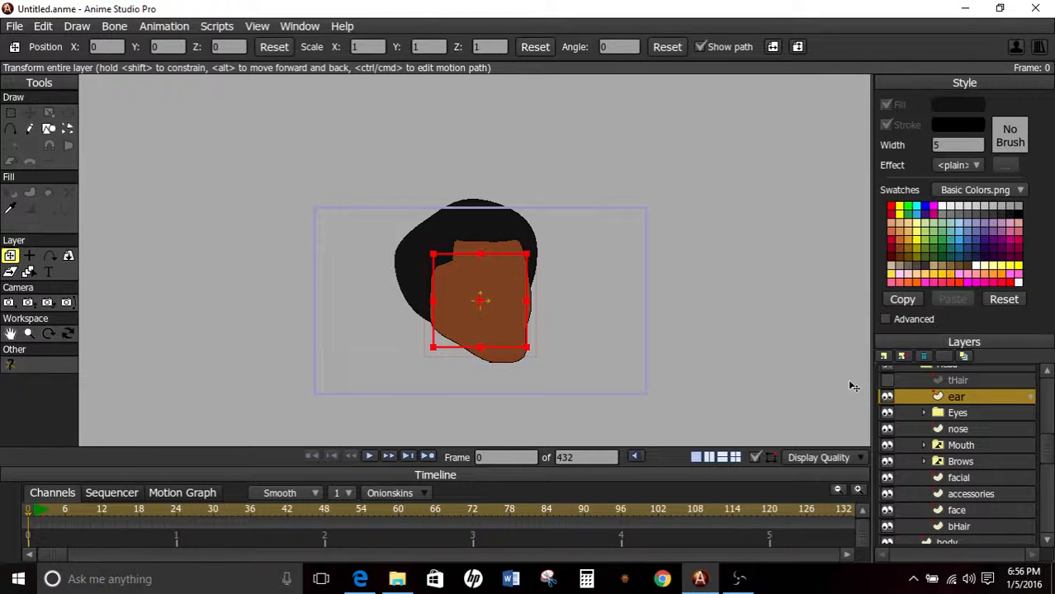
{"action": "scroll", "coordinate": [623, 321], "scroll_direction": "up", "scroll_amount": 4}
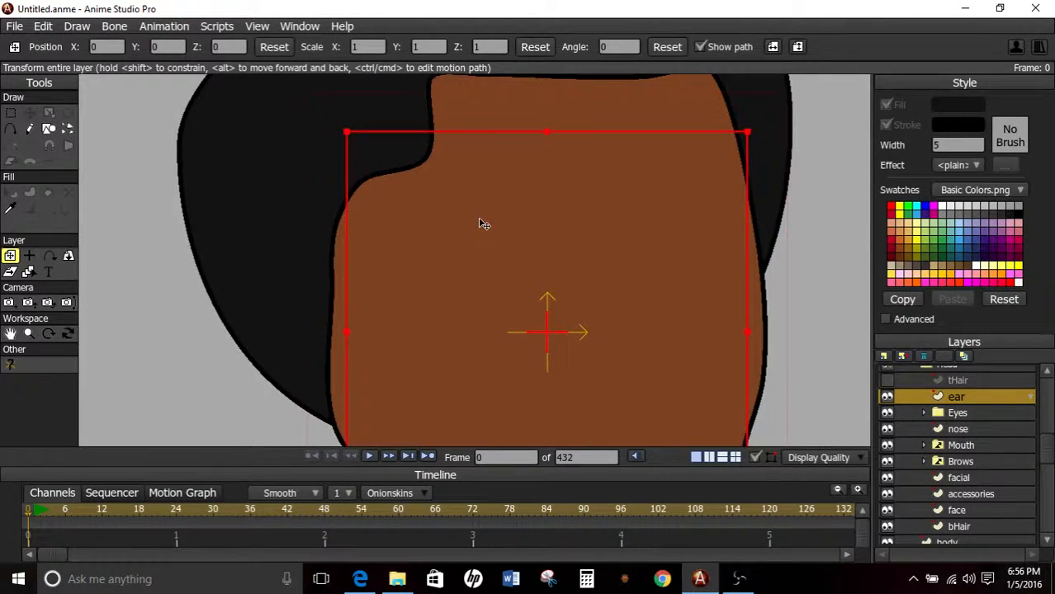
{"action": "scroll", "coordinate": [484, 225], "scroll_direction": "down", "scroll_amount": 1}
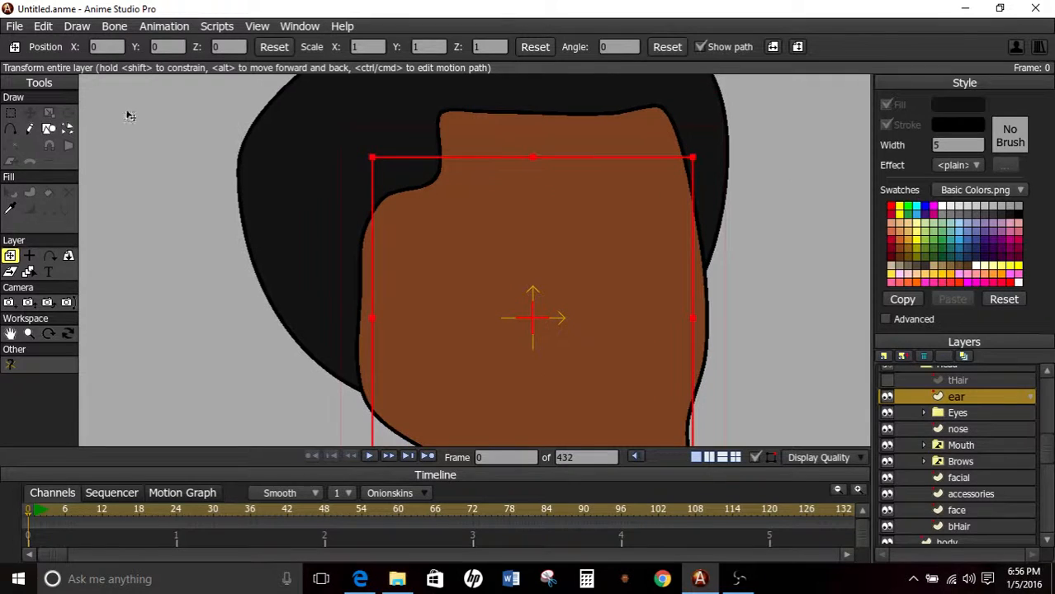
Sample the face's brown fill and draw an upright oval for the ear, overlapping the face's back edge beside the hair.
{"action": "left_click", "coordinate": [46, 131]}
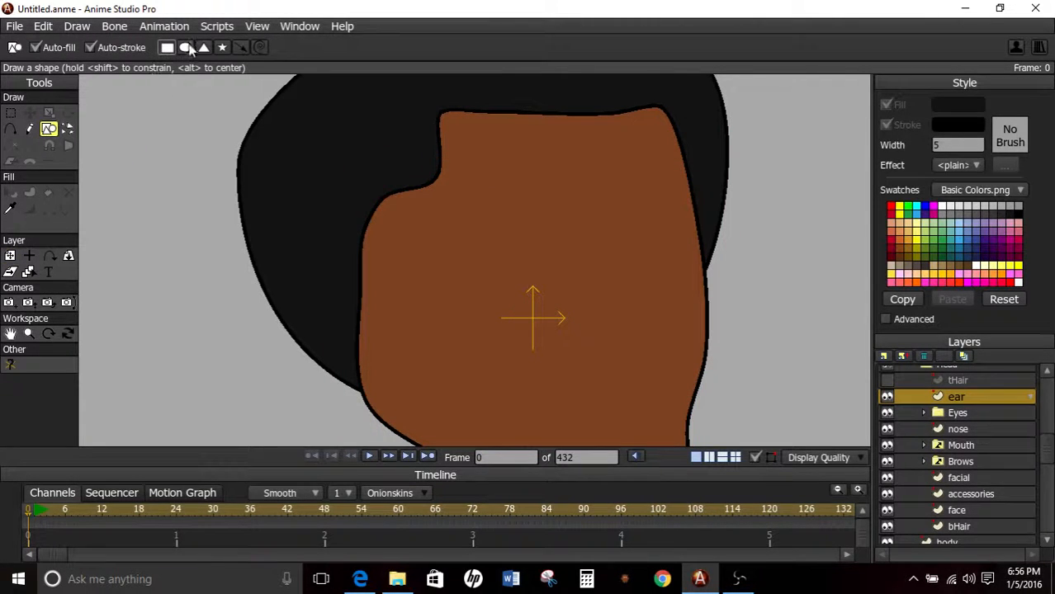
{"action": "left_click", "coordinate": [189, 47]}
{"action": "left_click", "coordinate": [9, 211]}
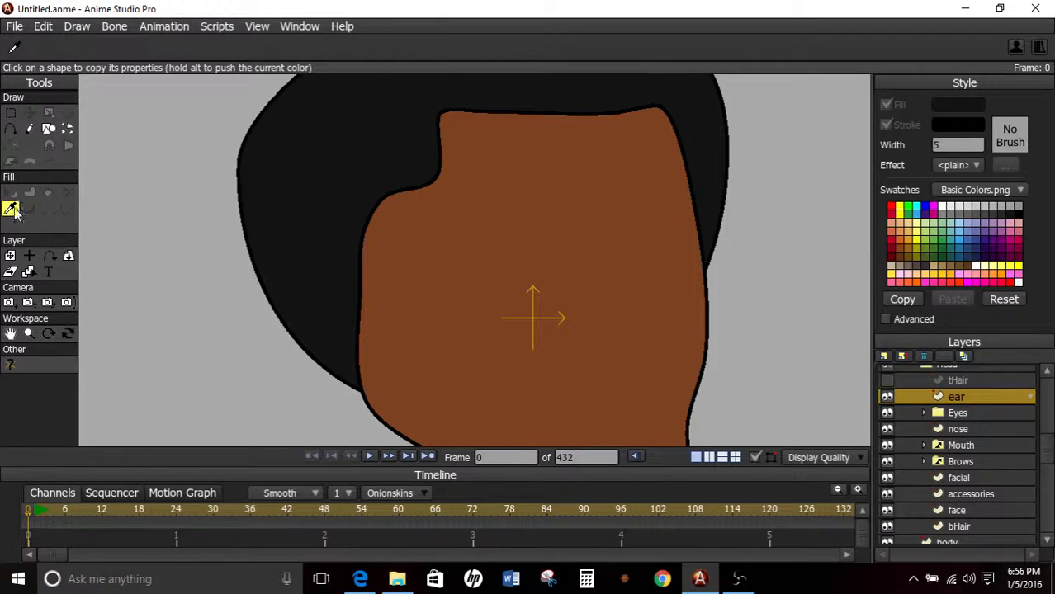
{"action": "left_click", "coordinate": [523, 216]}
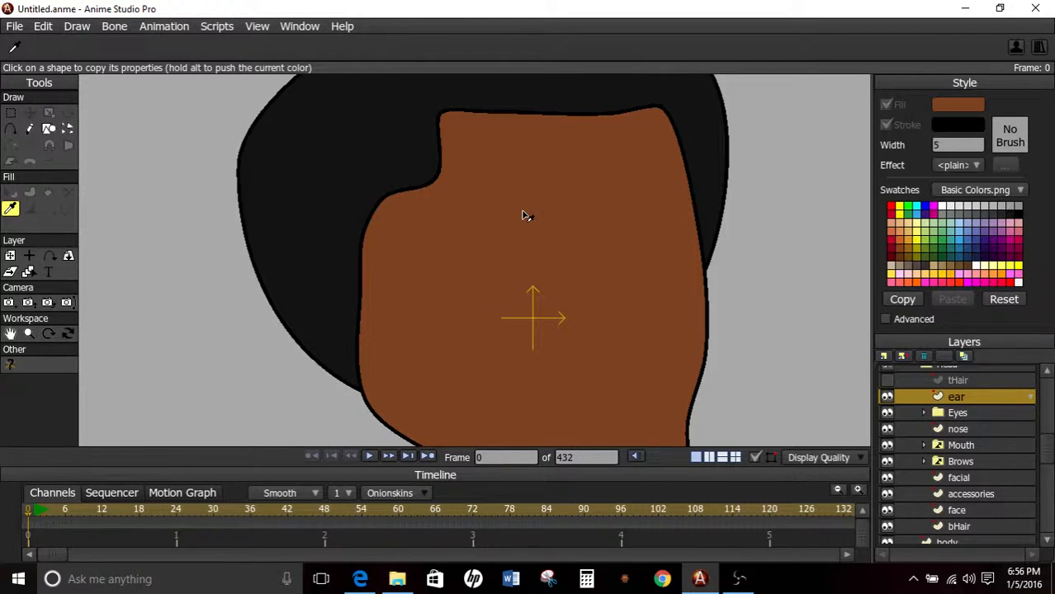
{"action": "left_click", "coordinate": [49, 128]}
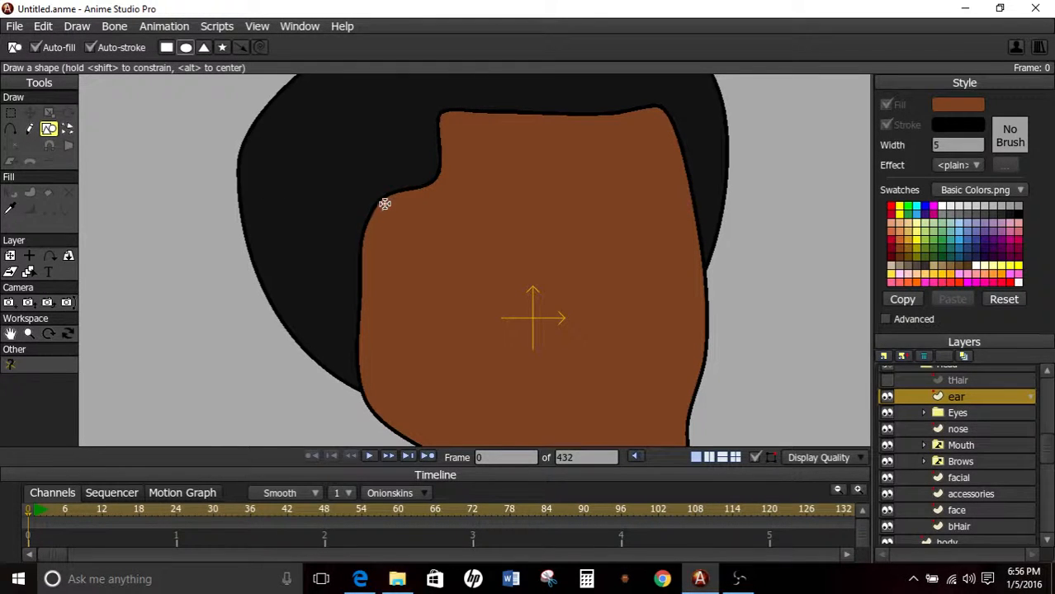
{"action": "left_click_drag", "start_coordinate": [406, 199], "coordinate": [285, 347]}
Add two points on the ear oval's outer edge and pull its outer and inner middle points inward to narrow it.
{"action": "key", "text": "t"}
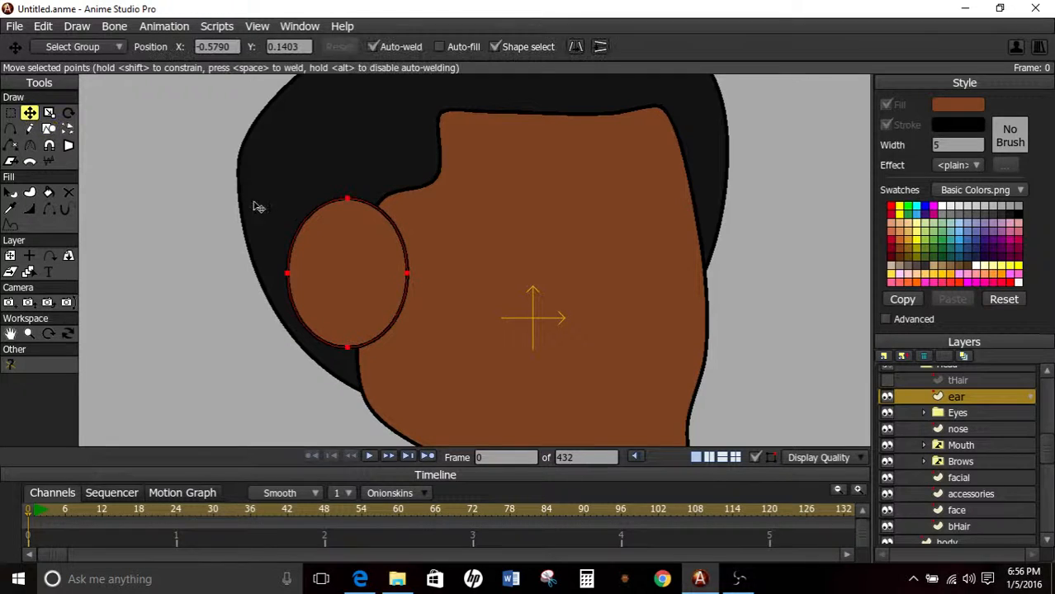
{"action": "left_click", "coordinate": [10, 128]}
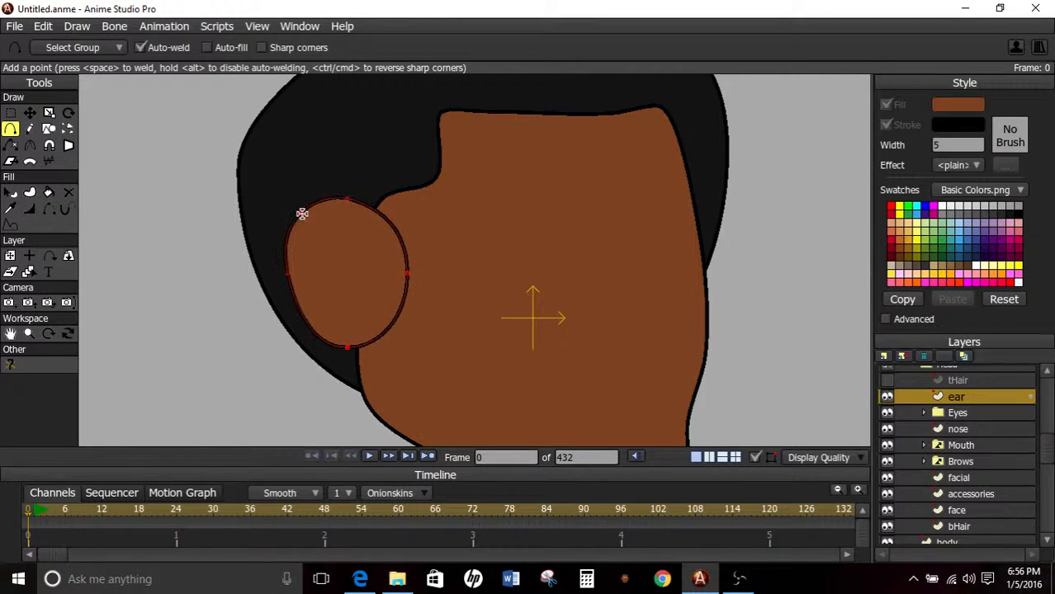
{"action": "left_click_drag", "start_coordinate": [302, 214], "coordinate": [310, 214]}
{"action": "left_click_drag", "start_coordinate": [311, 321], "coordinate": [304, 326]}
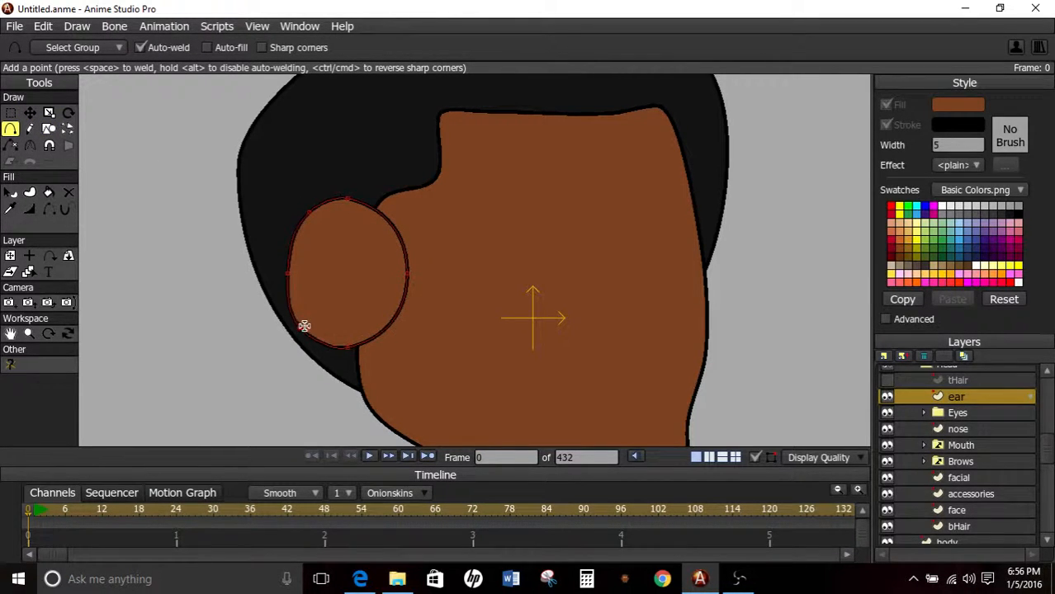
{"action": "left_click", "coordinate": [29, 112]}
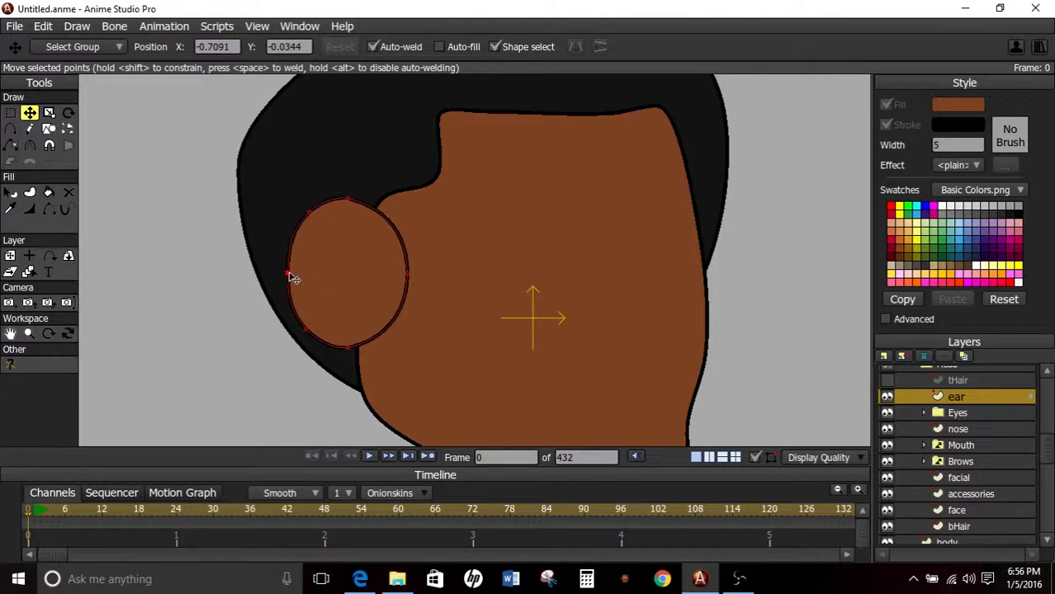
{"action": "left_click_drag", "start_coordinate": [293, 278], "coordinate": [301, 278]}
{"action": "left_click_drag", "start_coordinate": [407, 274], "coordinate": [394, 283]}
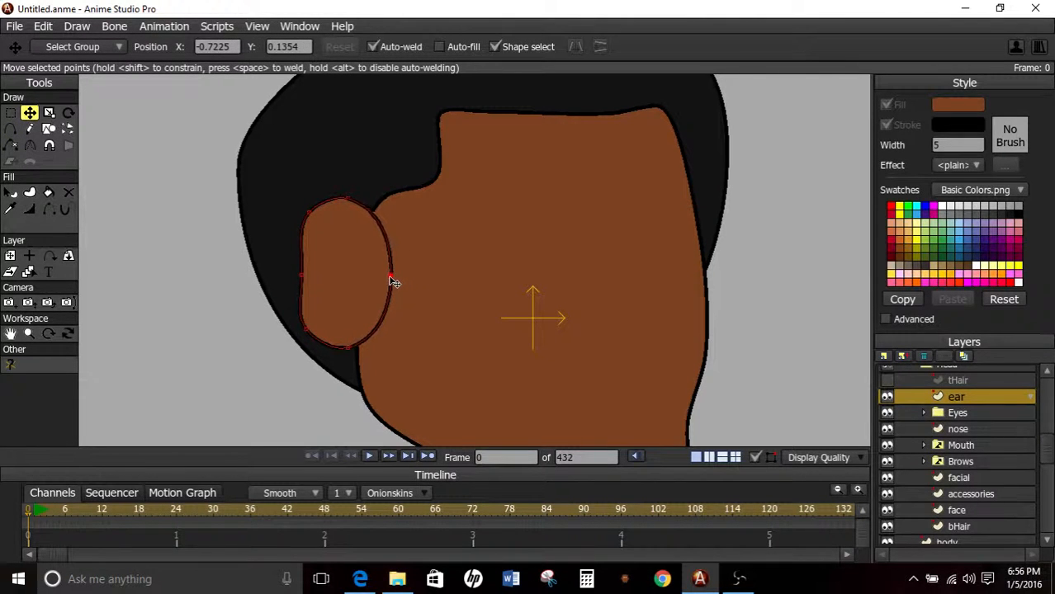
Add four points along the ear's inner edge, two above and two below its middle point.
{"action": "left_click", "coordinate": [10, 129]}
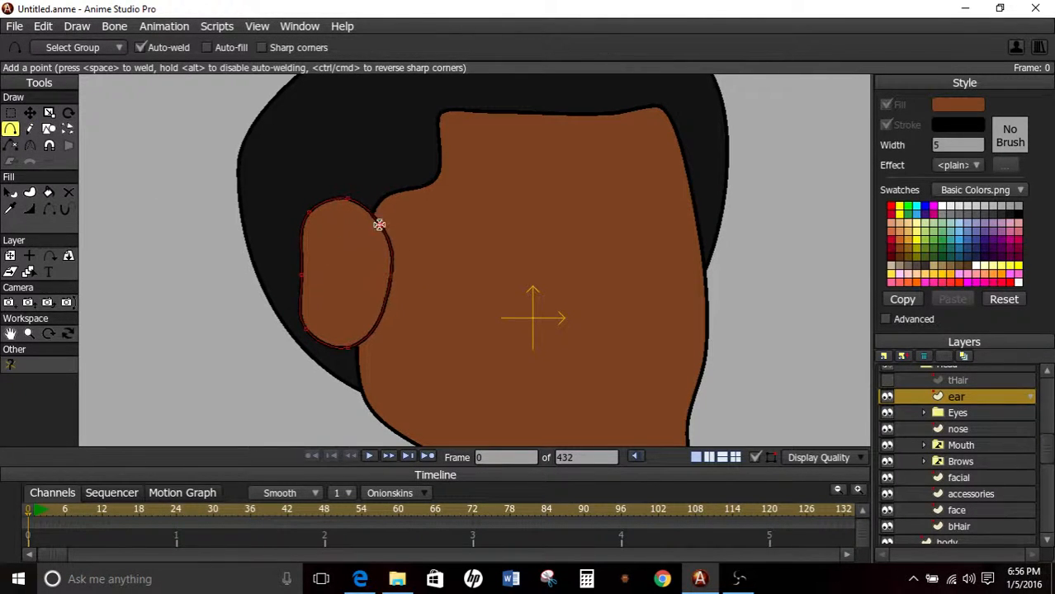
{"action": "left_click_drag", "start_coordinate": [379, 224], "coordinate": [386, 246]}
{"action": "left_click_drag", "start_coordinate": [387, 309], "coordinate": [378, 332]}
Move the ear's outer and top points to narrow the lobe, indent the outer edge and raise the top.
{"action": "key", "text": "t"}
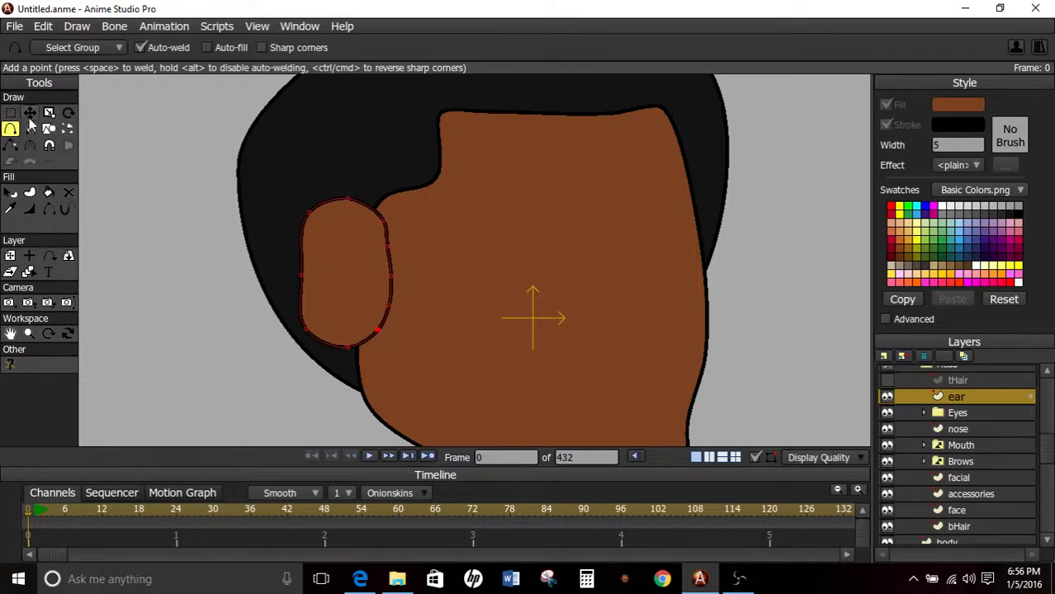
{"action": "left_click_drag", "start_coordinate": [308, 331], "coordinate": [334, 340]}
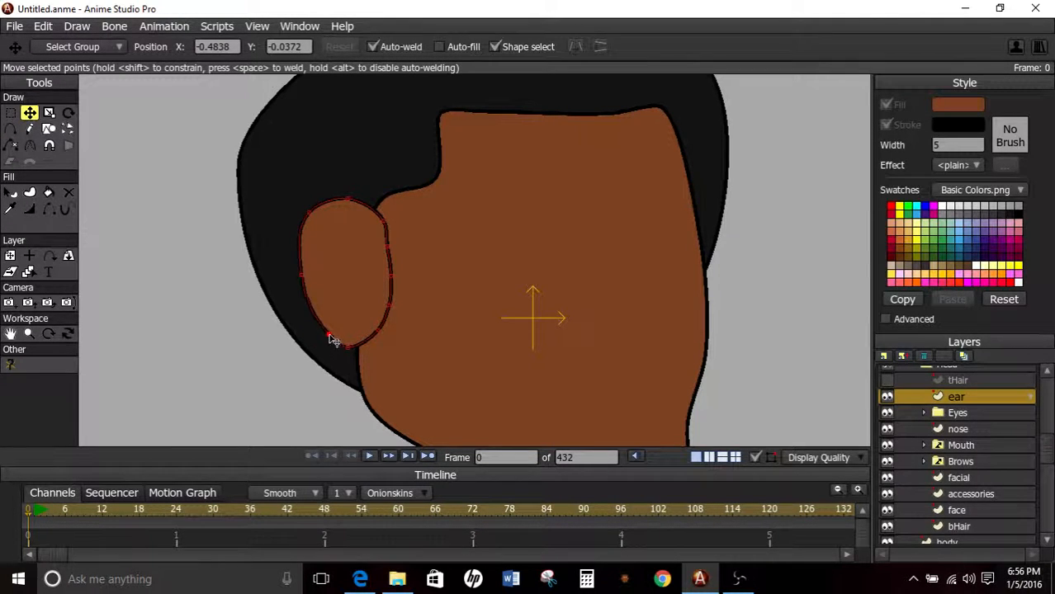
{"action": "left_click_drag", "start_coordinate": [302, 275], "coordinate": [325, 289]}
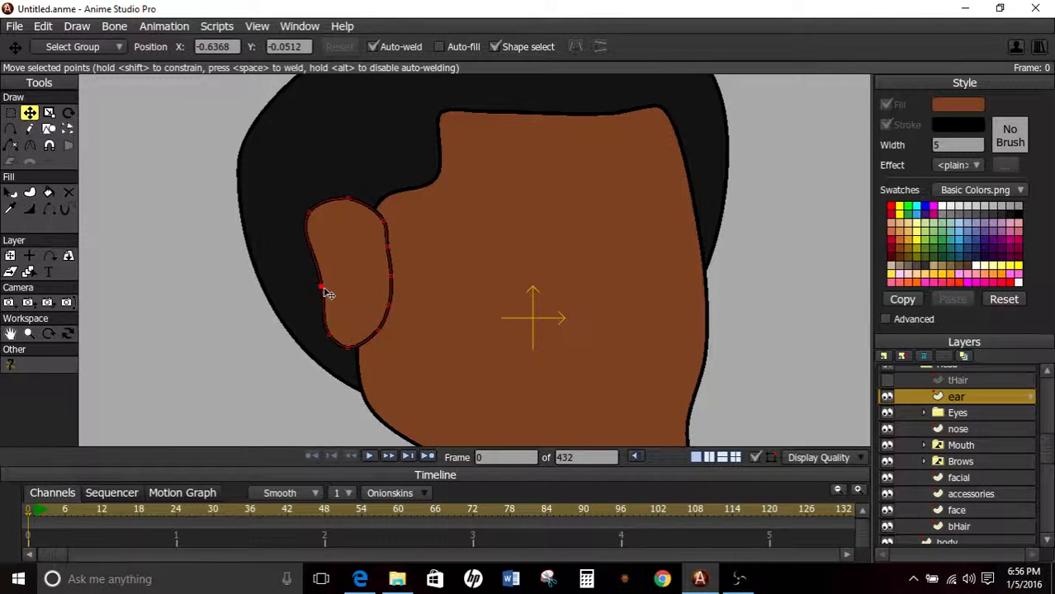
{"action": "left_click_drag", "start_coordinate": [309, 214], "coordinate": [331, 191]}
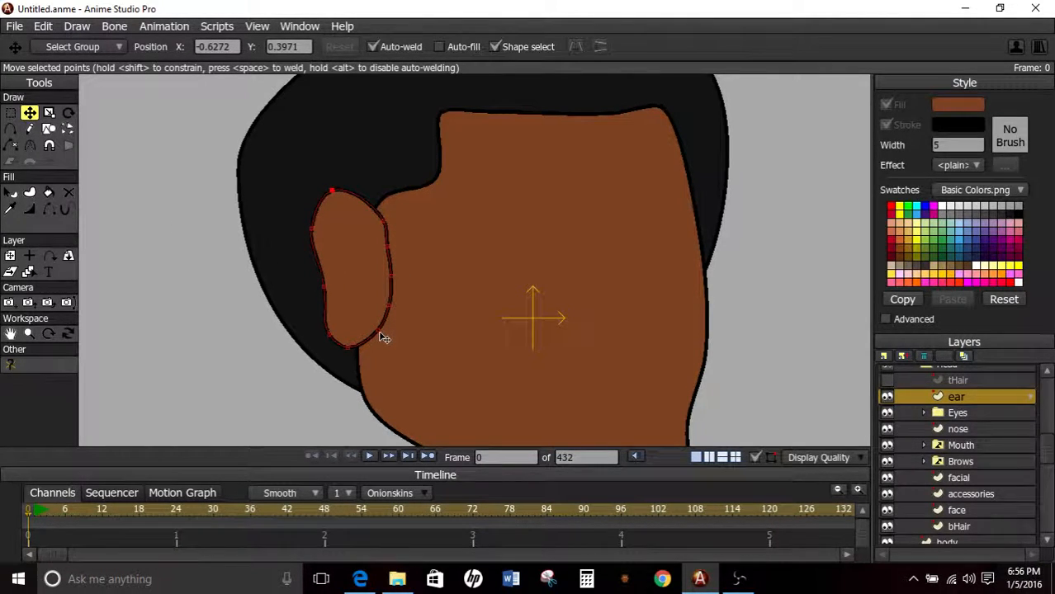
Hide the two middle segments of the ear's inner outline where it overlaps the face, using the Hide Edge tool.
{"action": "left_click", "coordinate": [11, 113]}
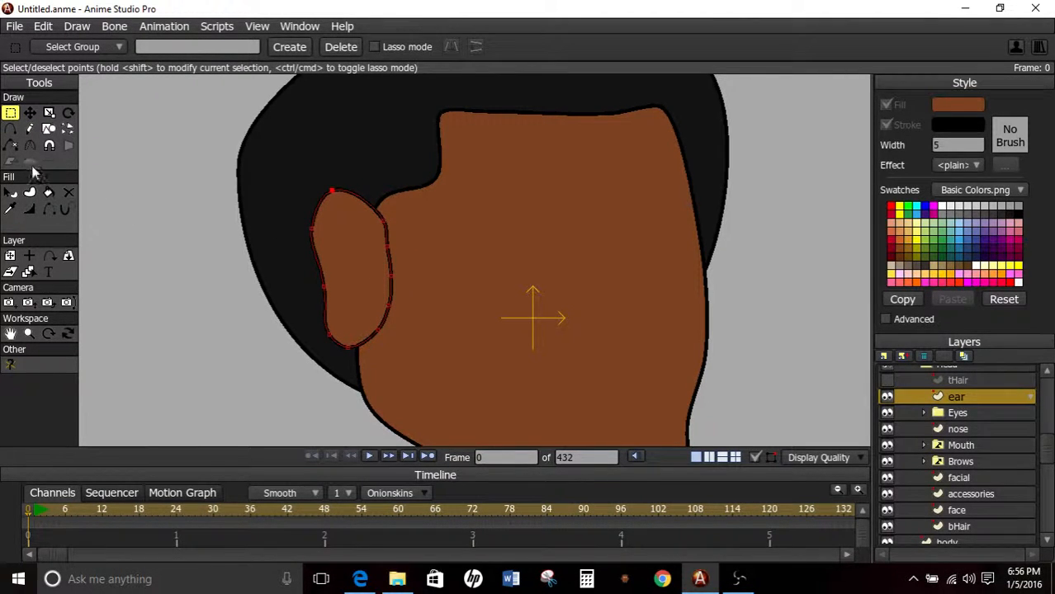
{"action": "left_click", "coordinate": [50, 212]}
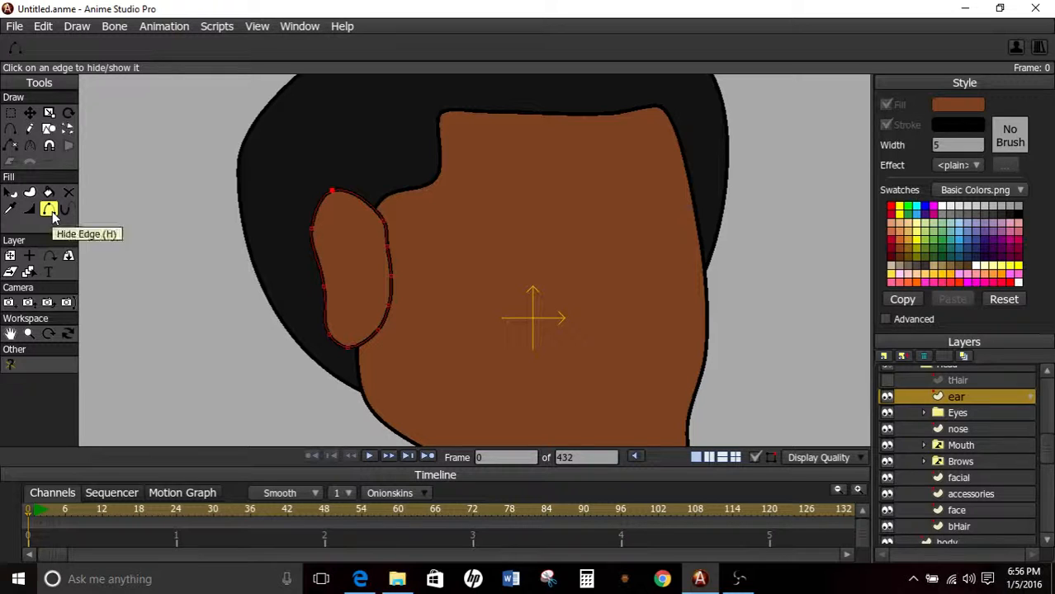
{"action": "left_click", "coordinate": [387, 278]}
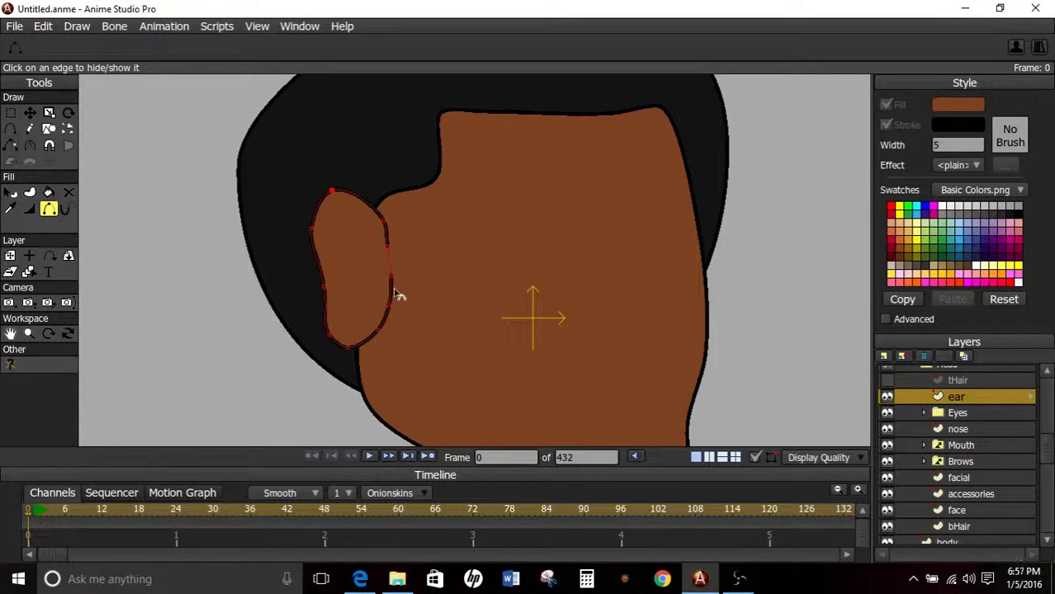
{"action": "left_click", "coordinate": [394, 289]}
Select the three middle points on the ear's inner edge and reduce their line width so the outline tapers into the face.
{"action": "left_click", "coordinate": [11, 113]}
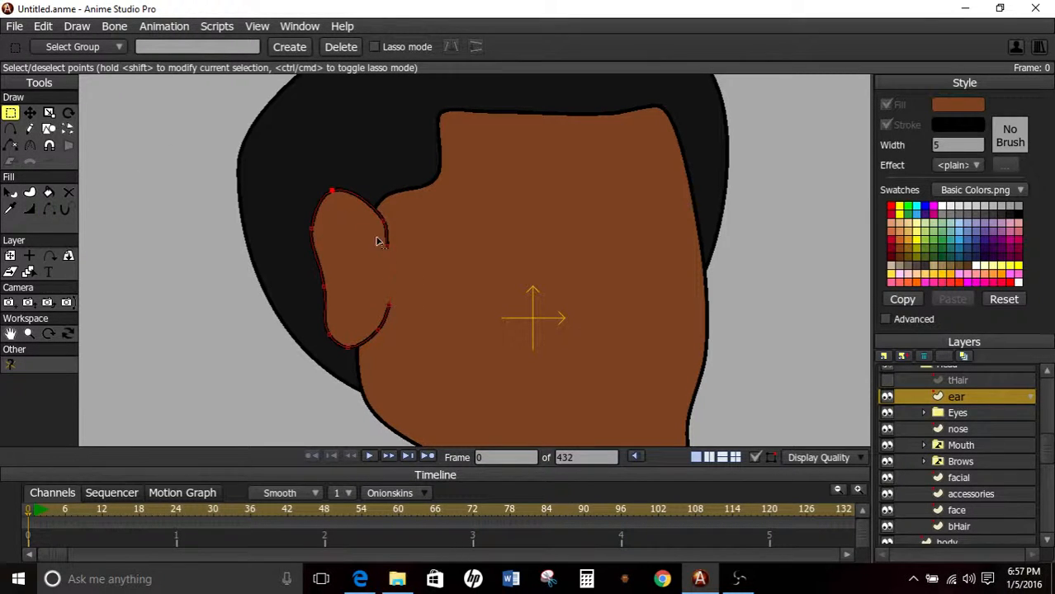
{"action": "left_click_drag", "start_coordinate": [366, 232], "coordinate": [421, 316]}
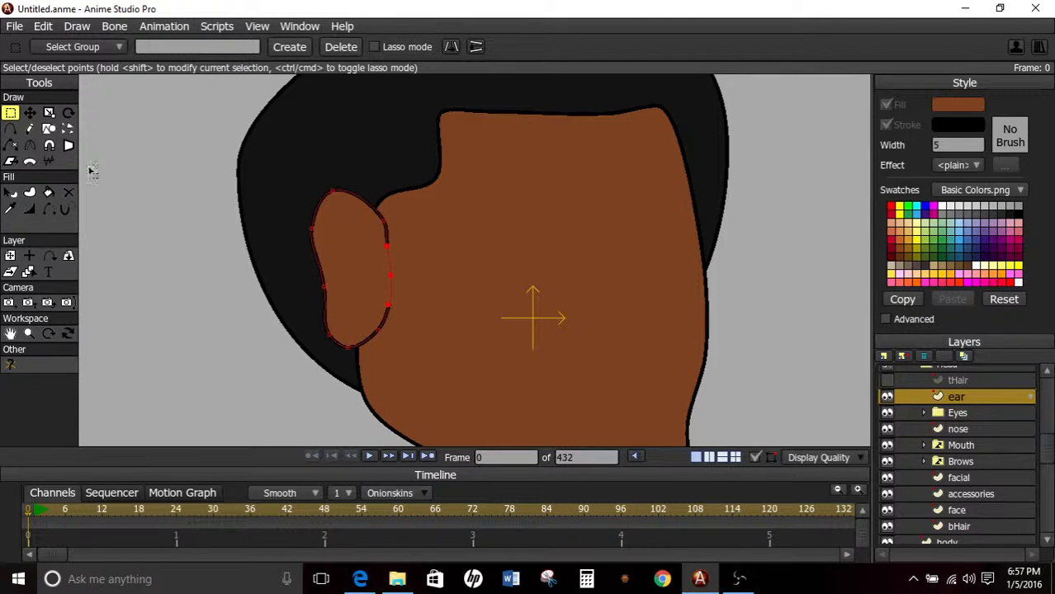
{"action": "left_click", "coordinate": [29, 208]}
{"action": "left_click_drag", "start_coordinate": [289, 204], "coordinate": [5, 320]}
Expand the Eyes group and reselect the ear layer with the tHair layer hidden.
{"action": "left_click", "coordinate": [953, 412]}
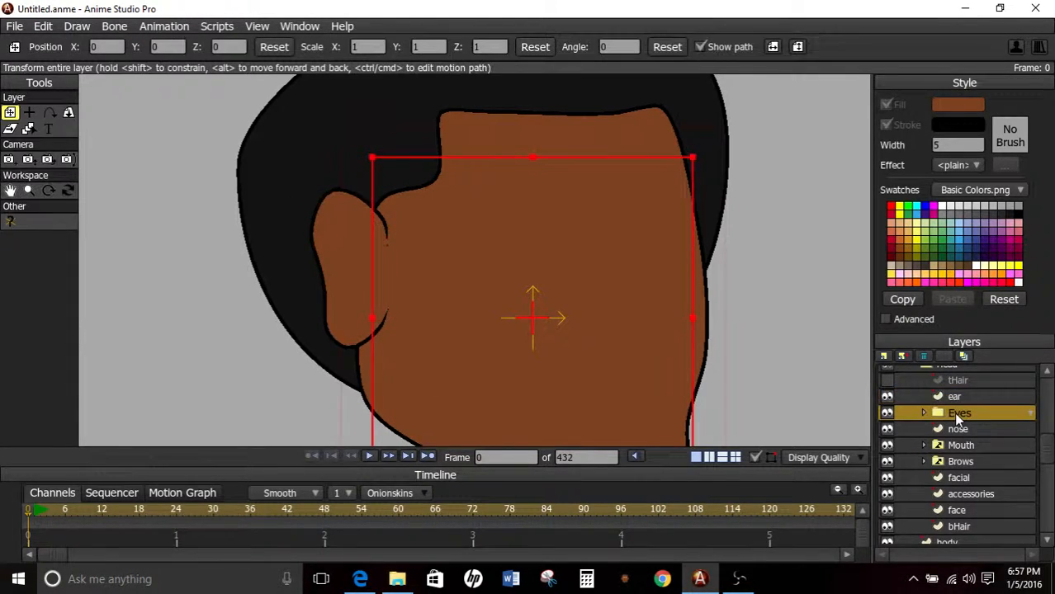
{"action": "scroll", "coordinate": [686, 328], "scroll_direction": "down", "scroll_amount": 3}
{"action": "scroll", "coordinate": [685, 329], "scroll_direction": "up", "scroll_amount": 3}
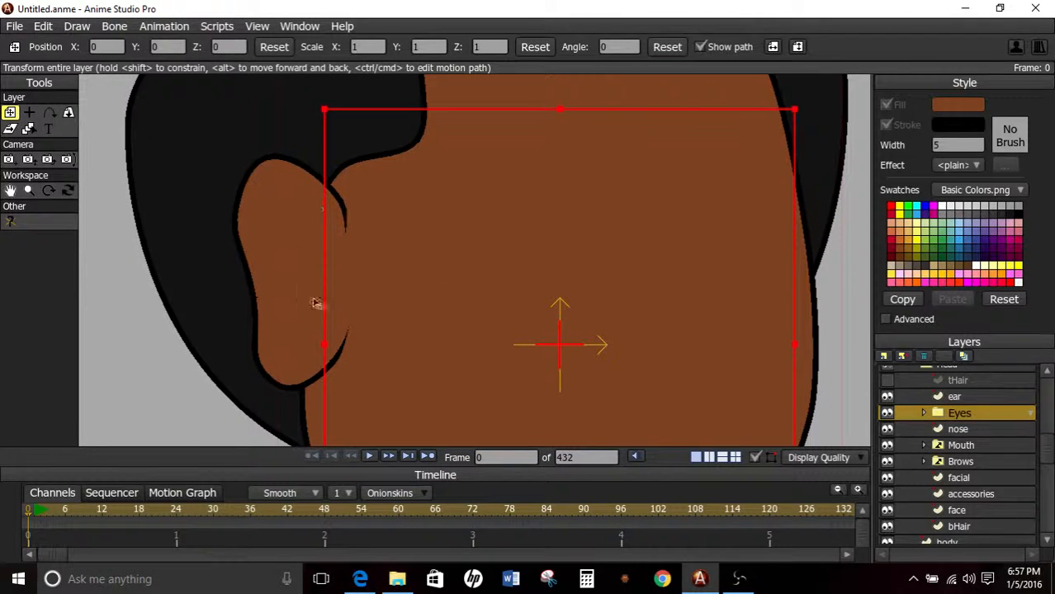
{"action": "scroll", "coordinate": [598, 346], "scroll_direction": "down", "scroll_amount": 2}
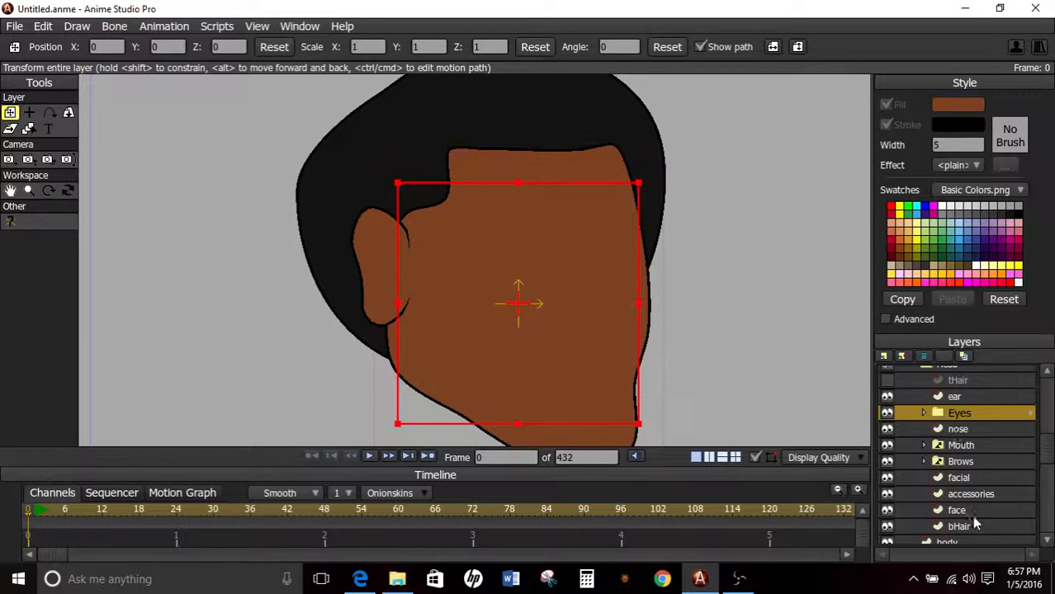
{"action": "left_click", "coordinate": [958, 380]}
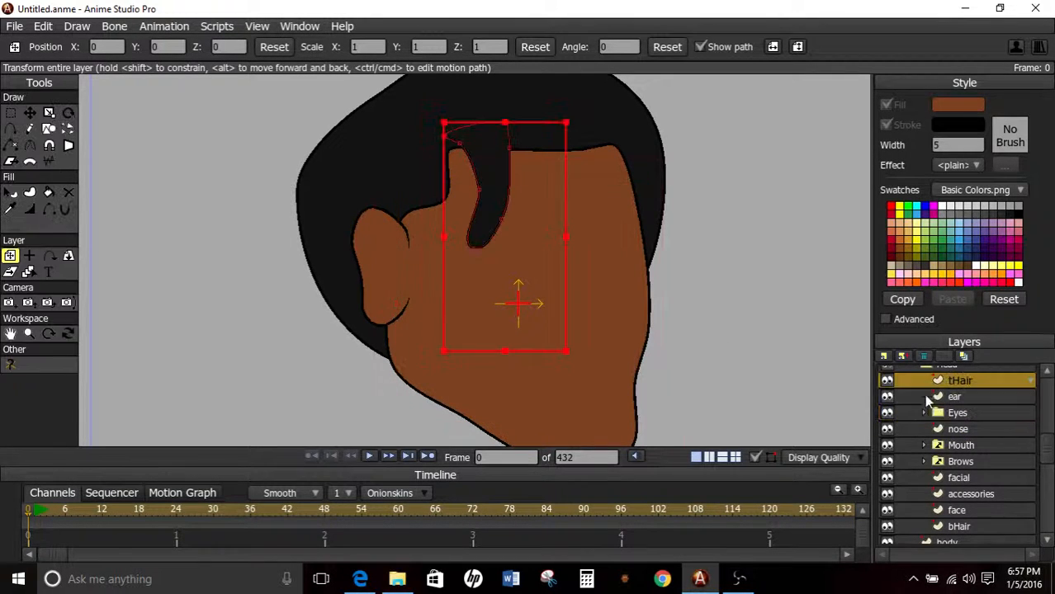
{"action": "left_click", "coordinate": [960, 413]}
{"action": "left_click", "coordinate": [923, 413]}
{"action": "left_click", "coordinate": [956, 397]}
{"action": "left_click", "coordinate": [887, 381]}
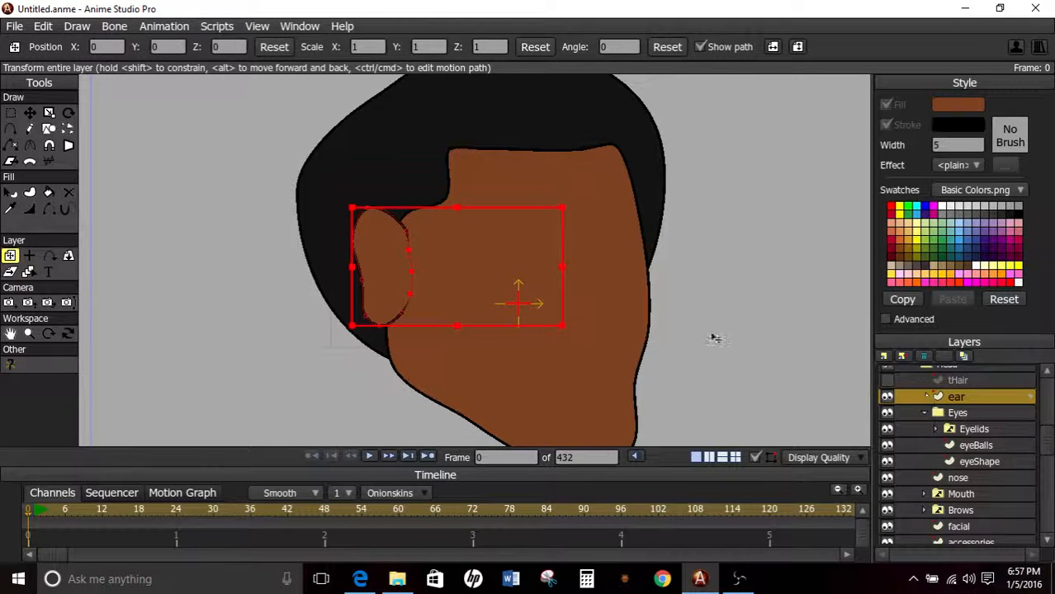
Set the position of all ear points to X 0, Y 0, and move the ear layer back to the side of the head.
{"action": "left_click", "coordinate": [10, 112]}
{"action": "left_click_drag", "start_coordinate": [307, 196], "coordinate": [434, 419]}
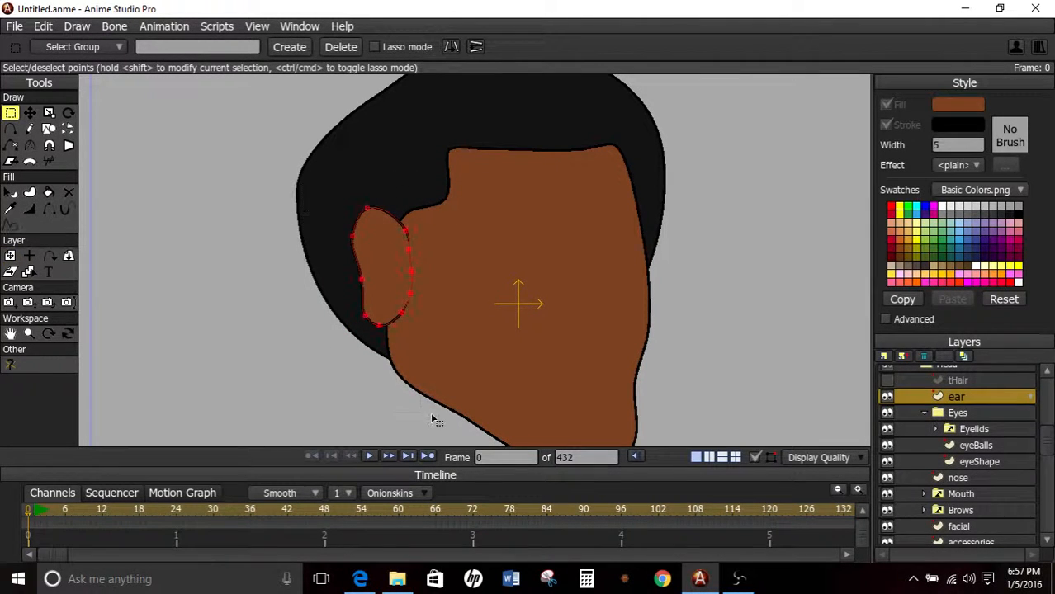
{"action": "left_click", "coordinate": [29, 112]}
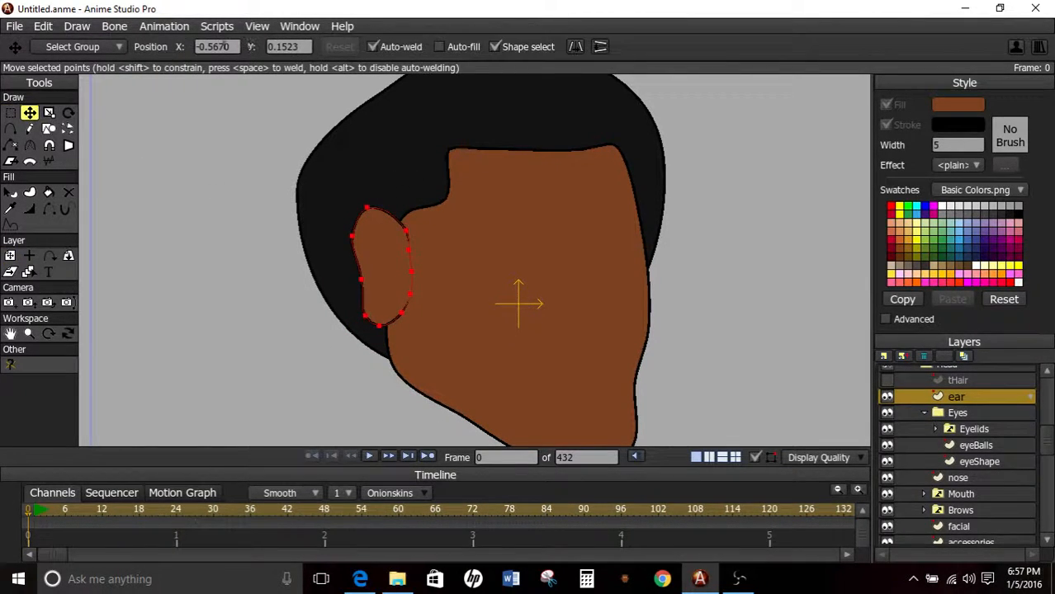
{"action": "type", "text": "0"}
{"action": "key", "text": "Tab"}
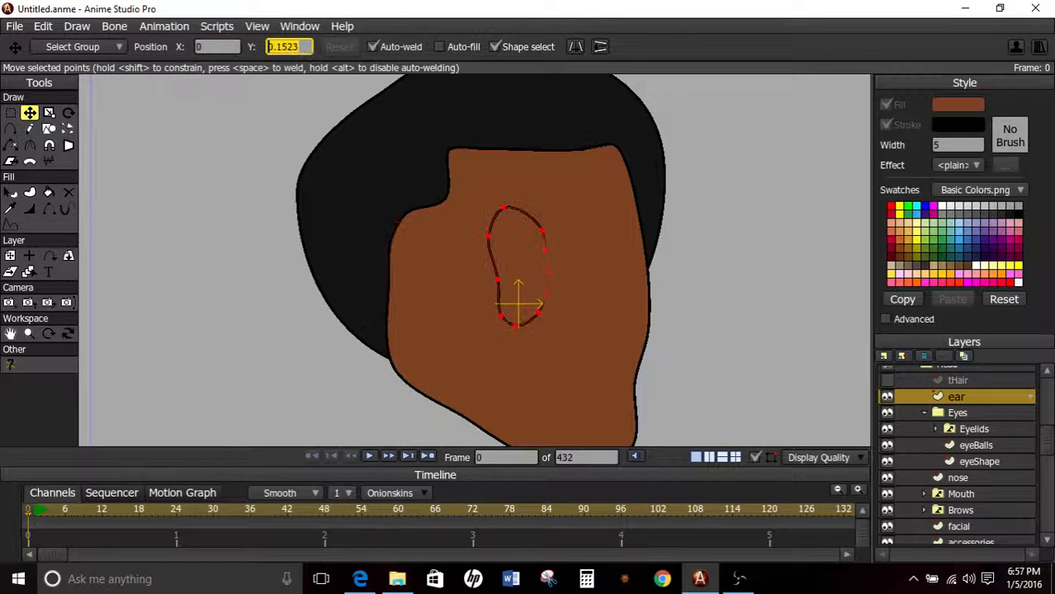
{"action": "type", "text": "0"}
{"action": "key", "text": "Return"}
{"action": "left_click", "coordinate": [10, 256]}
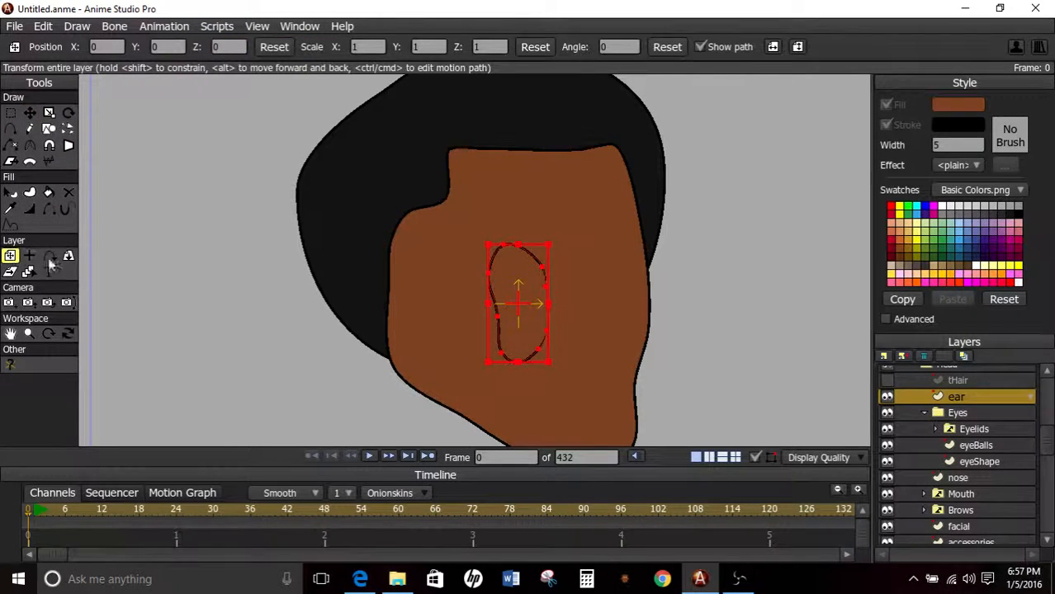
{"action": "left_click_drag", "start_coordinate": [531, 314], "coordinate": [393, 290]}
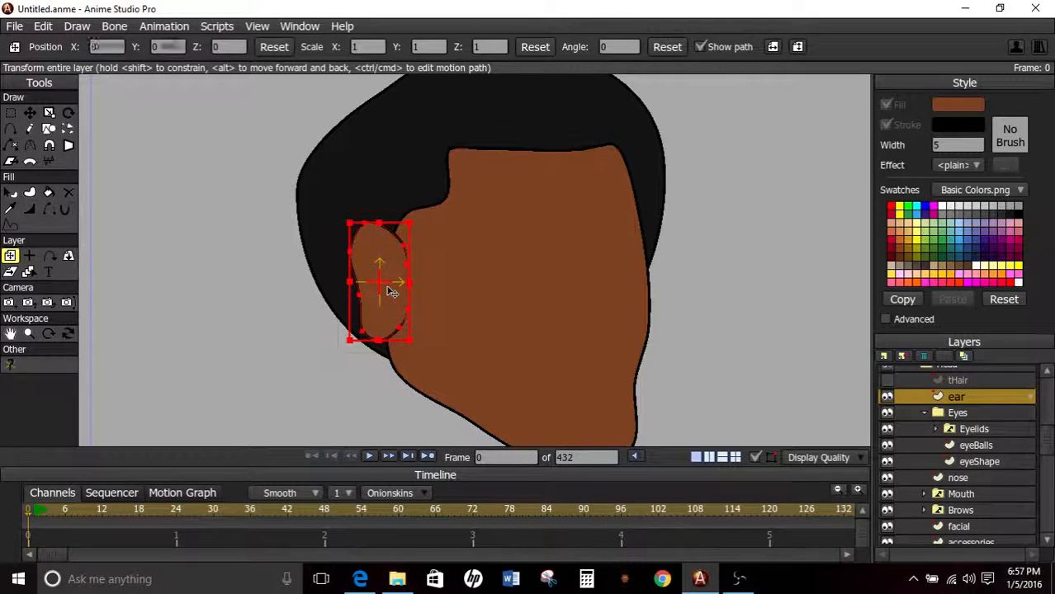
Try enlarging the whole ear layer, and reset the layer's scale to 1.
{"action": "scroll", "coordinate": [308, 238], "scroll_direction": "up", "scroll_amount": 2}
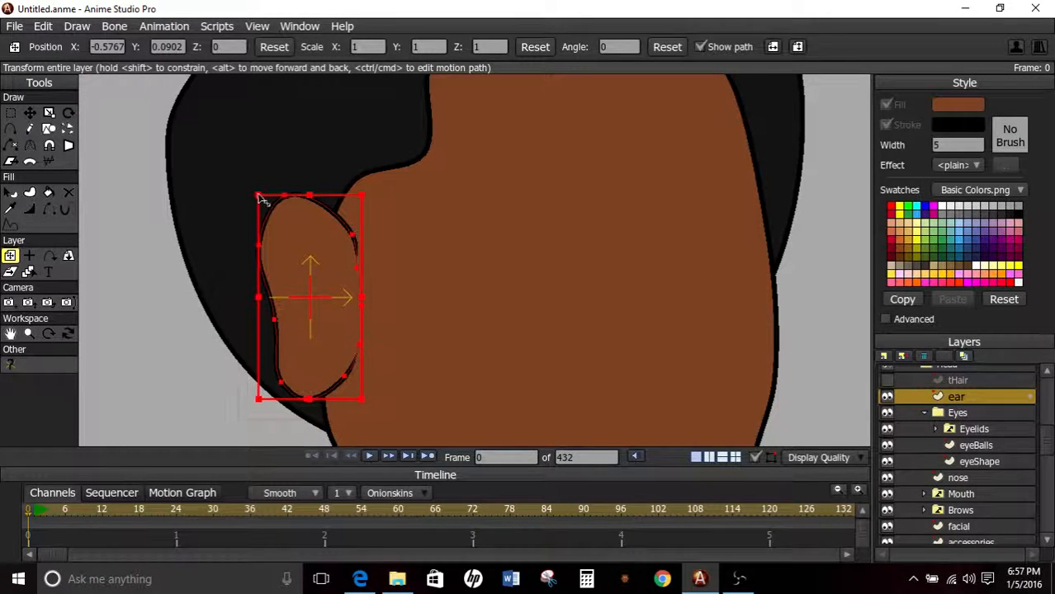
{"action": "left_click_drag", "start_coordinate": [261, 200], "coordinate": [152, 95]}
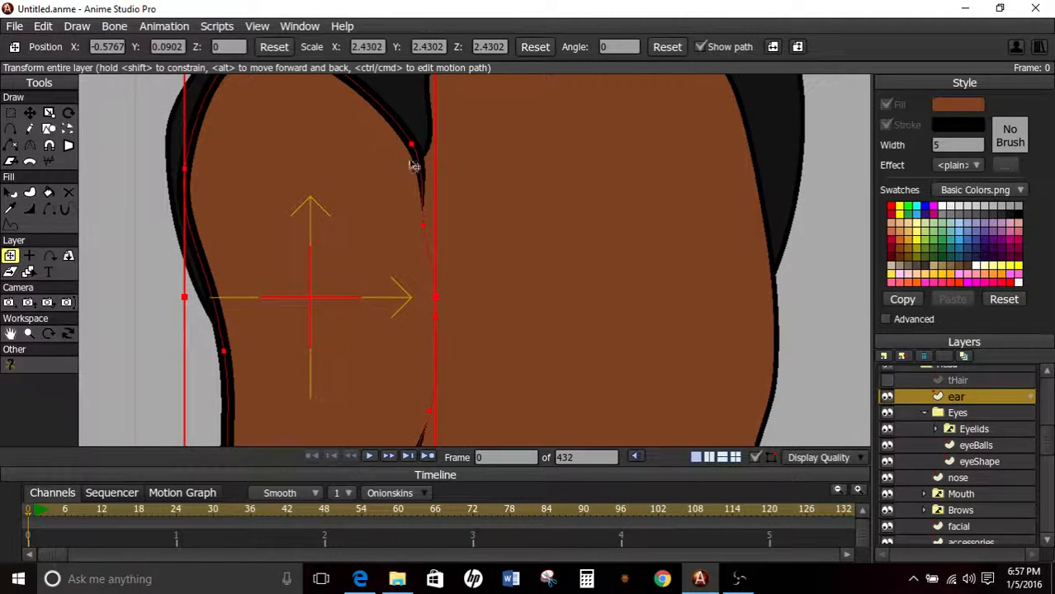
{"action": "left_click", "coordinate": [542, 48]}
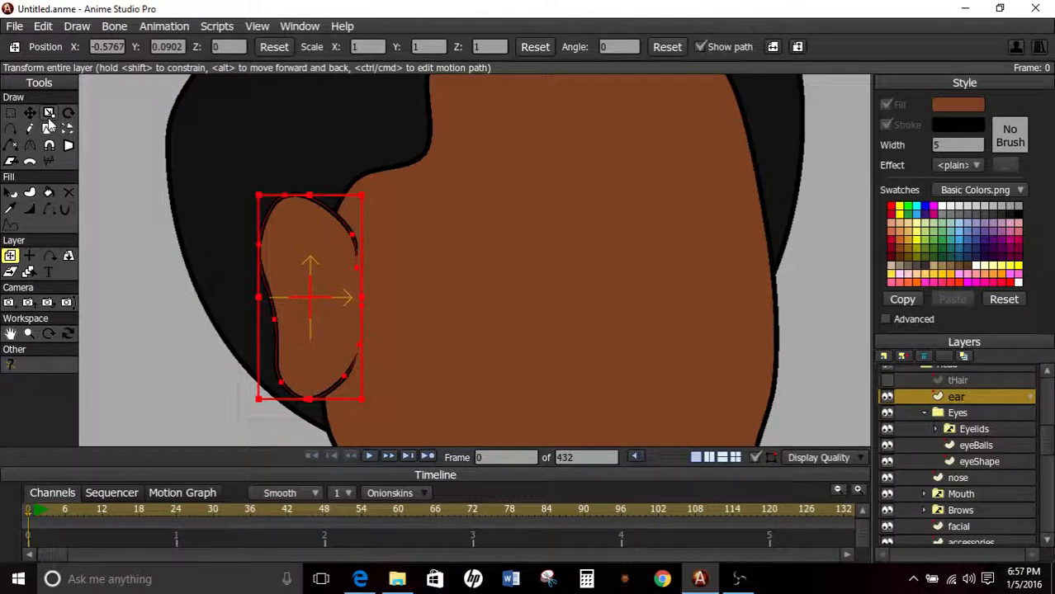
Select all points of the ear and scale them down evenly to make the ear slightly smaller.
{"action": "left_click", "coordinate": [10, 114]}
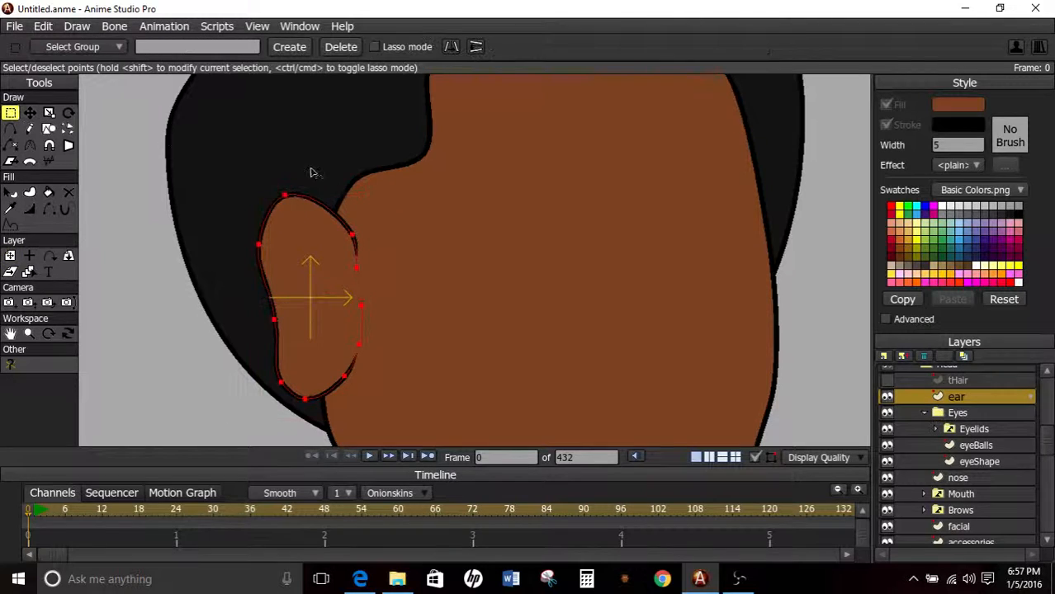
{"action": "left_click_drag", "start_coordinate": [202, 155], "coordinate": [387, 500]}
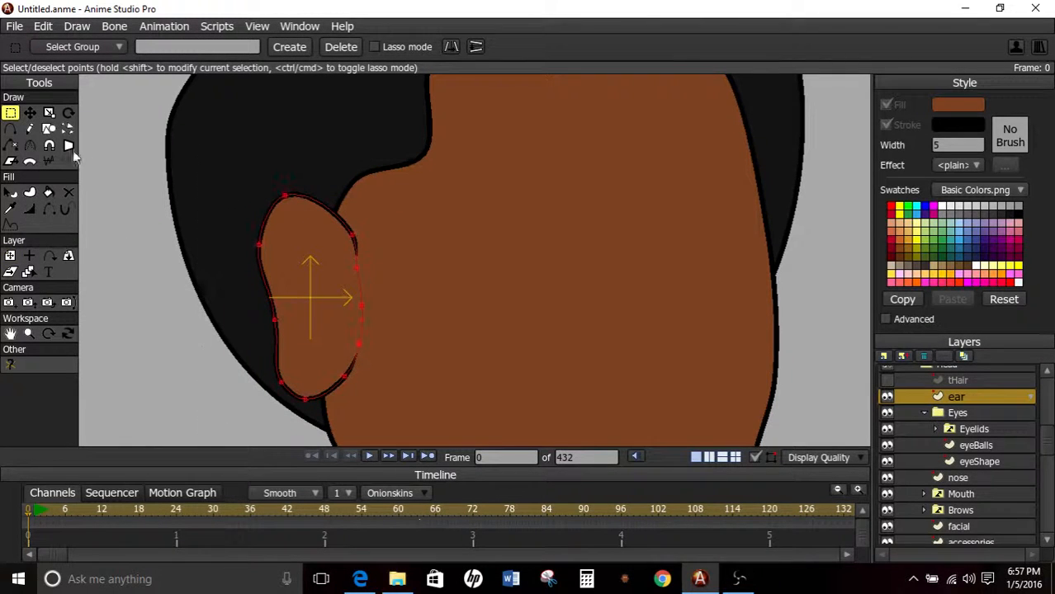
{"action": "left_click", "coordinate": [48, 113]}
{"action": "left_click_drag", "start_coordinate": [261, 198], "coordinate": [258, 236]}
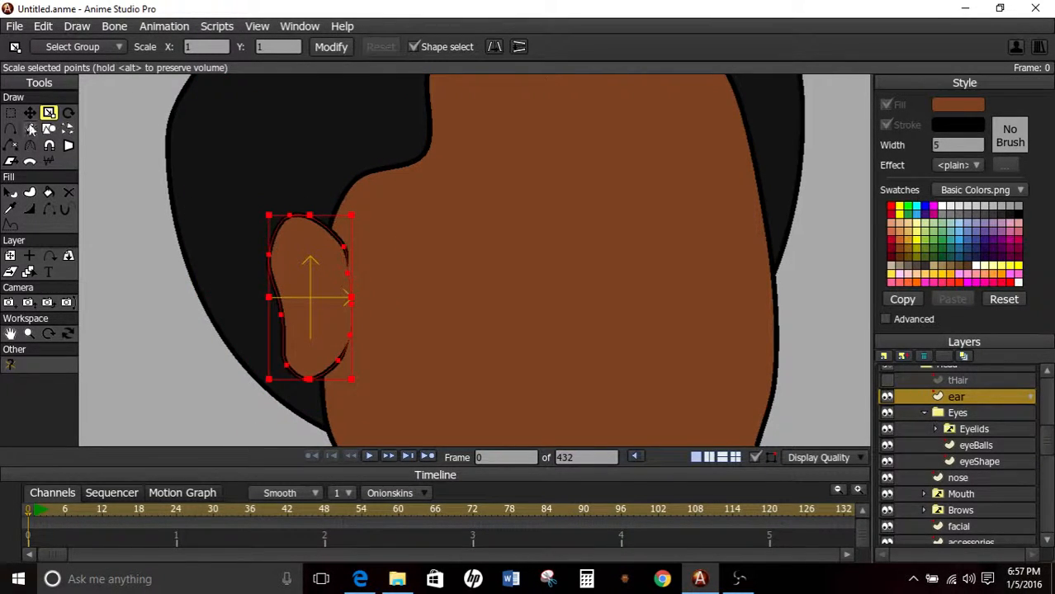
Look through the layers inside the Head group, from the Eyes group down to bHair.
{"action": "scroll", "coordinate": [489, 255], "scroll_direction": "down", "scroll_amount": 2}
{"action": "left_click", "coordinate": [960, 413]}
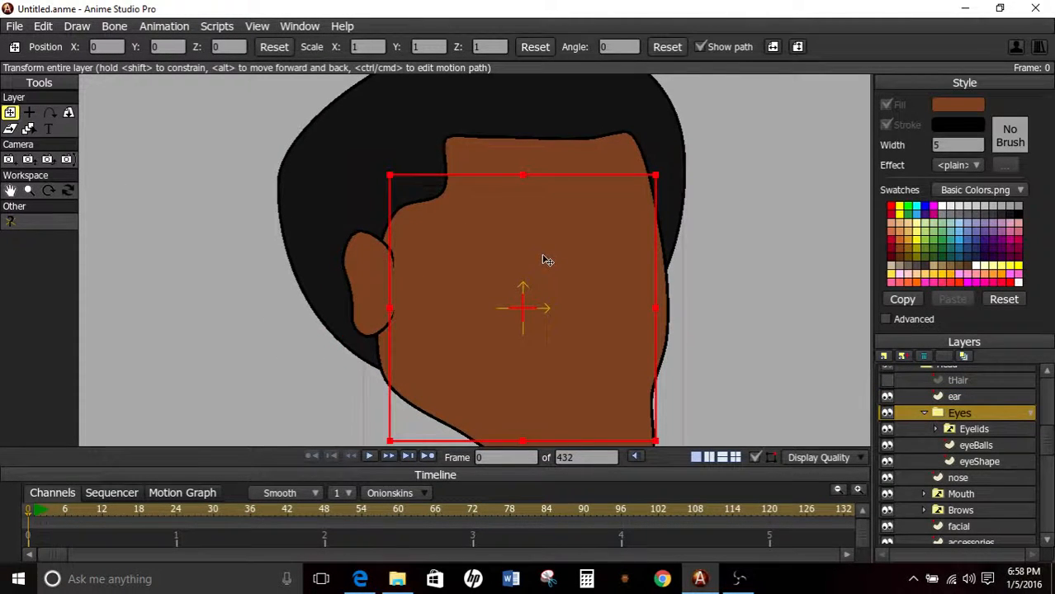
{"action": "scroll", "coordinate": [524, 252], "scroll_direction": "up", "scroll_amount": 2}
{"action": "scroll", "coordinate": [529, 252], "scroll_direction": "down", "scroll_amount": 6}
{"action": "scroll", "coordinate": [528, 252], "scroll_direction": "up", "scroll_amount": 1}
{"action": "scroll", "coordinate": [528, 252], "scroll_direction": "down", "scroll_amount": 1}
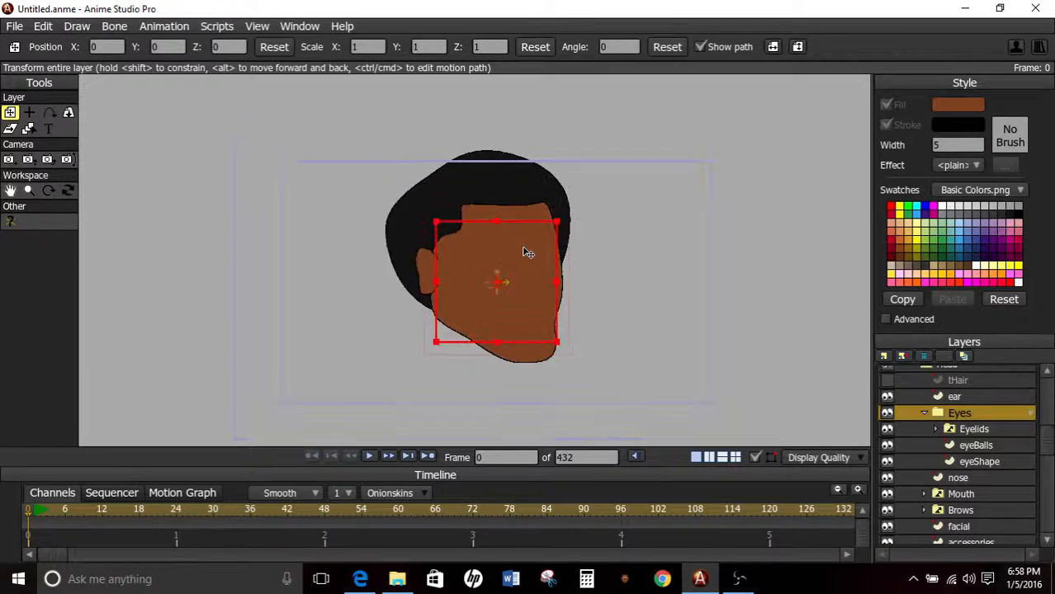
{"action": "scroll", "coordinate": [600, 287], "scroll_direction": "up", "scroll_amount": 3}
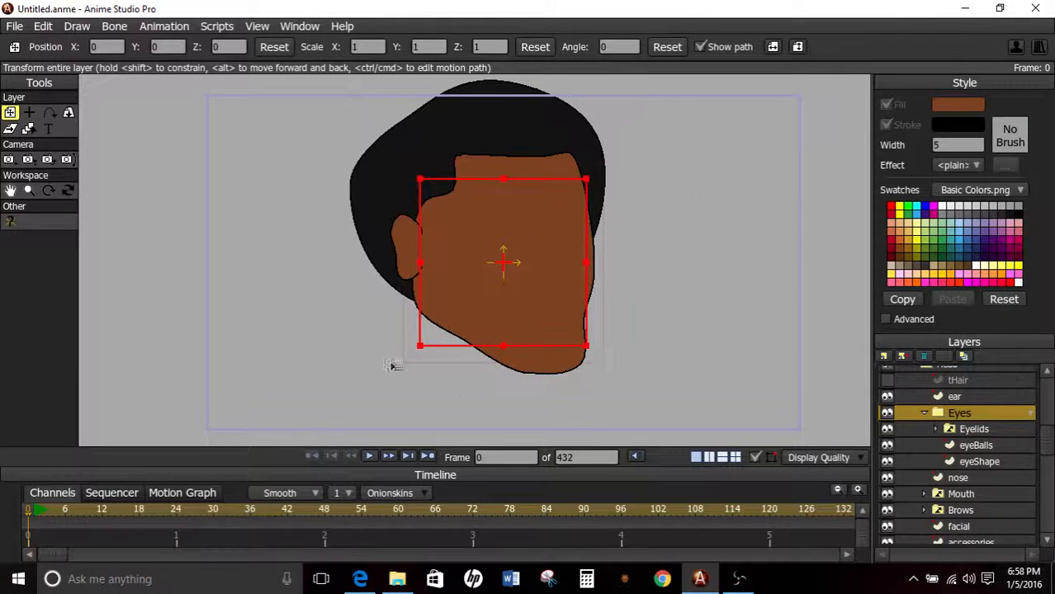
{"action": "scroll", "coordinate": [958, 429], "scroll_direction": "up", "scroll_amount": 1}
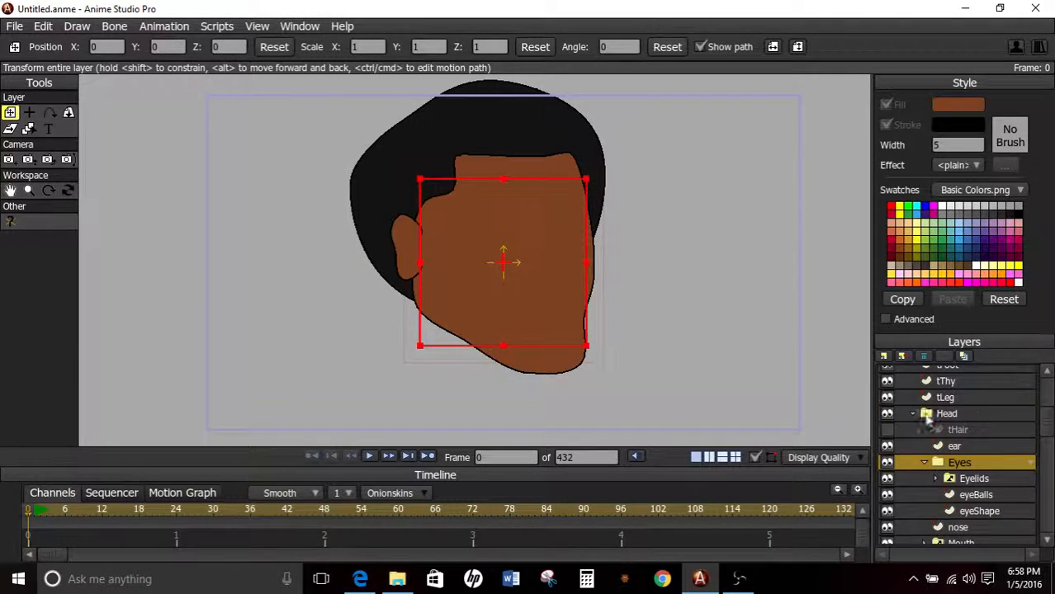
{"action": "left_click", "coordinate": [912, 413]}
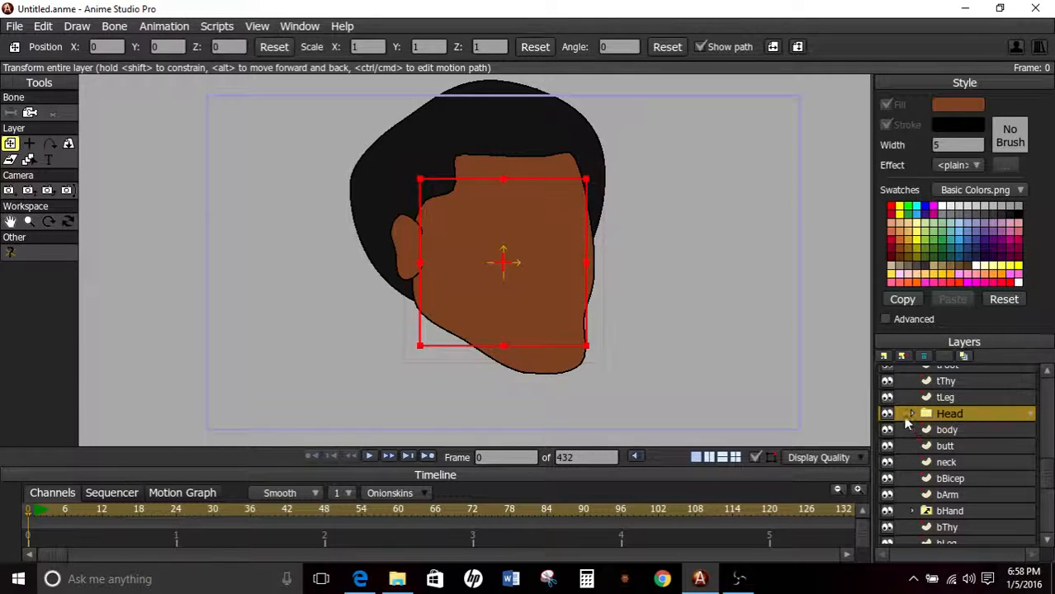
{"action": "left_click", "coordinate": [910, 414]}
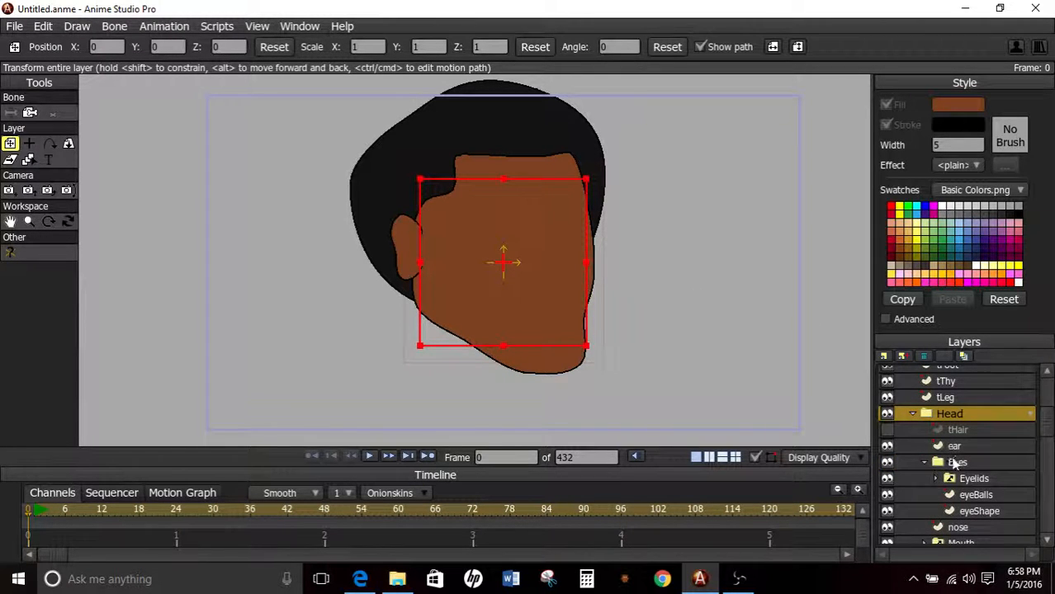
{"action": "scroll", "coordinate": [979, 495], "scroll_direction": "down", "scroll_amount": 1}
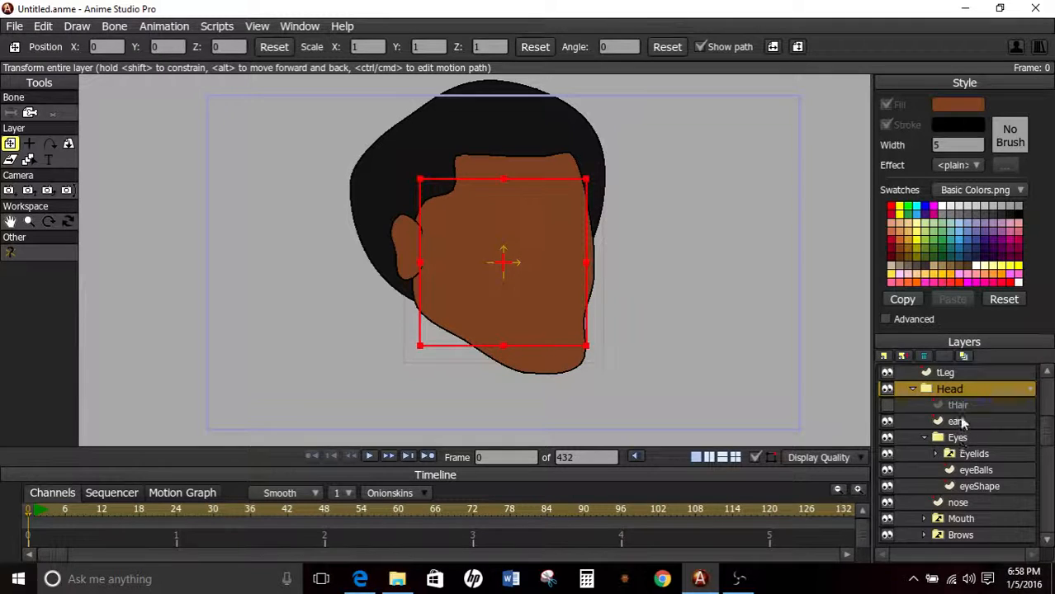
{"action": "scroll", "coordinate": [967, 430], "scroll_direction": "down", "scroll_amount": 3}
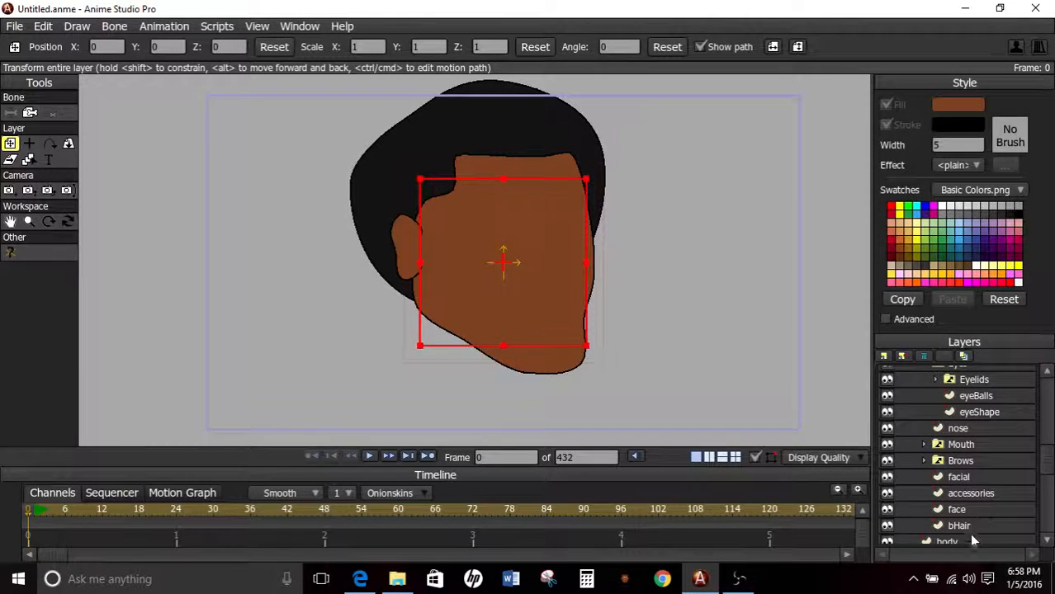
{"action": "scroll", "coordinate": [972, 536], "scroll_direction": "down", "scroll_amount": 1}
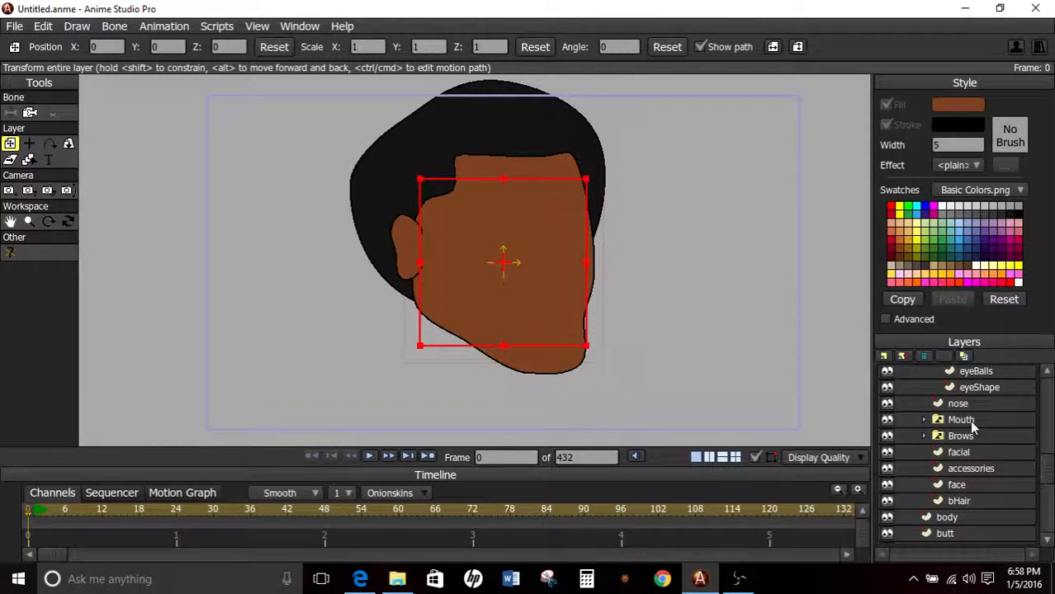
{"action": "scroll", "coordinate": [991, 408], "scroll_direction": "down", "scroll_amount": 2}
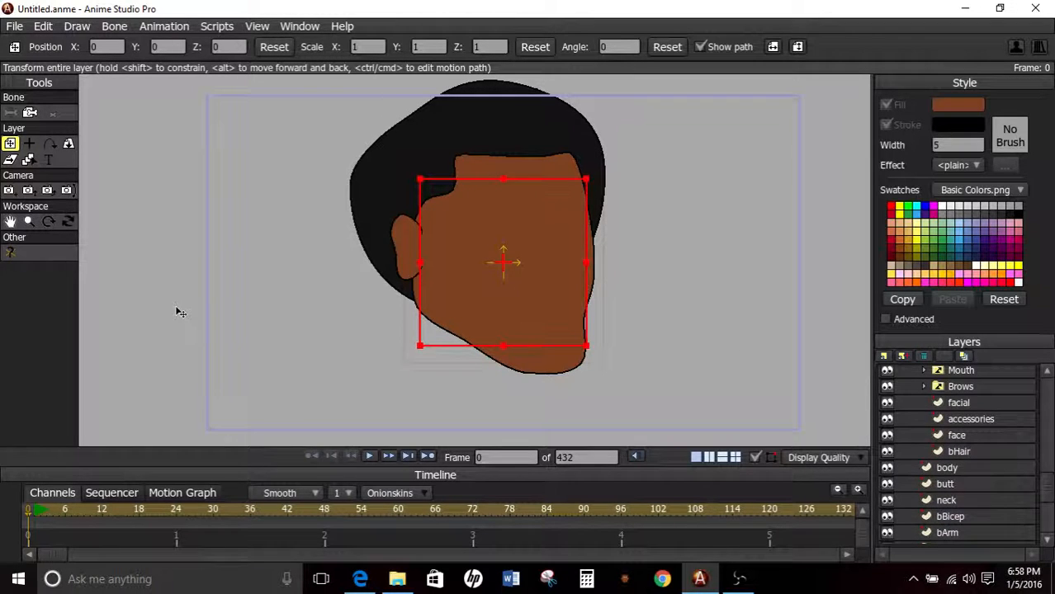
Set the position of all bHair points to X 0, Y 0, and move the bHair layer back up behind the head.
{"action": "left_click", "coordinate": [958, 452]}
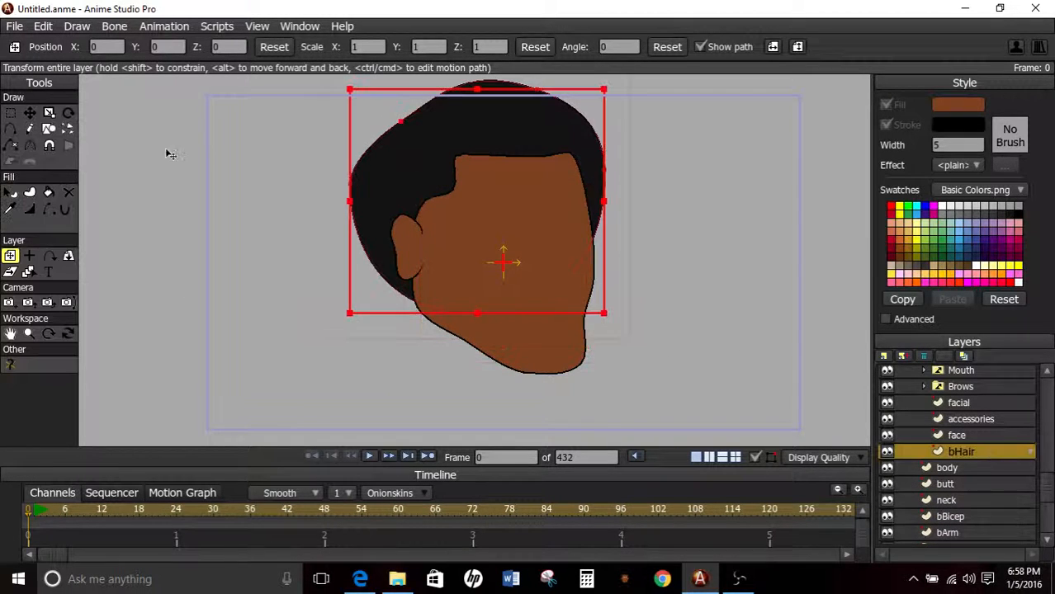
{"action": "left_click", "coordinate": [10, 112]}
{"action": "scroll", "coordinate": [245, 190], "scroll_direction": "down", "scroll_amount": 1}
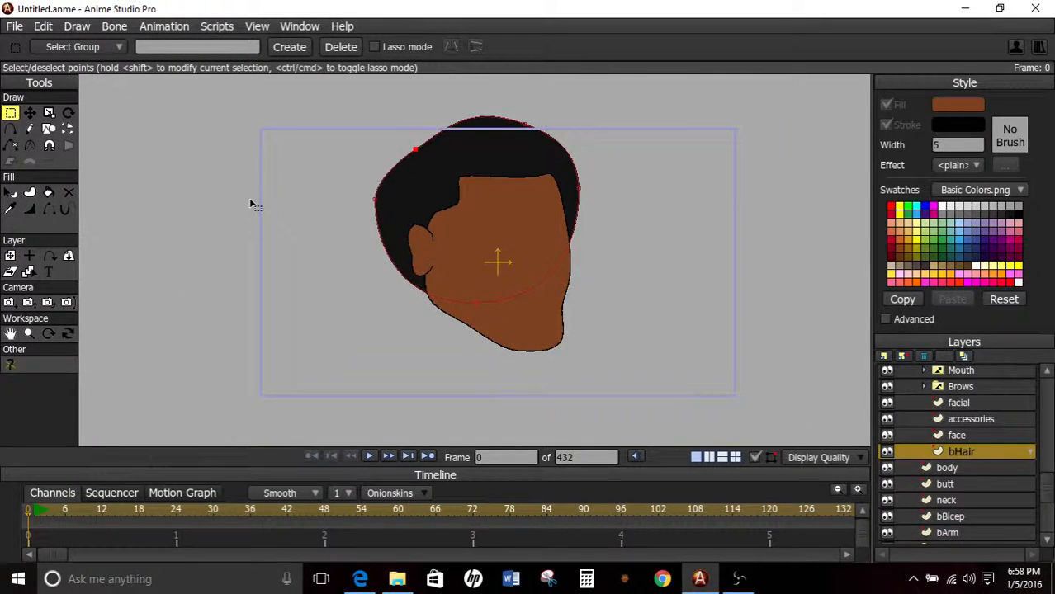
{"action": "key", "text": "ctrl+a"}
{"action": "type", "text": "t"}
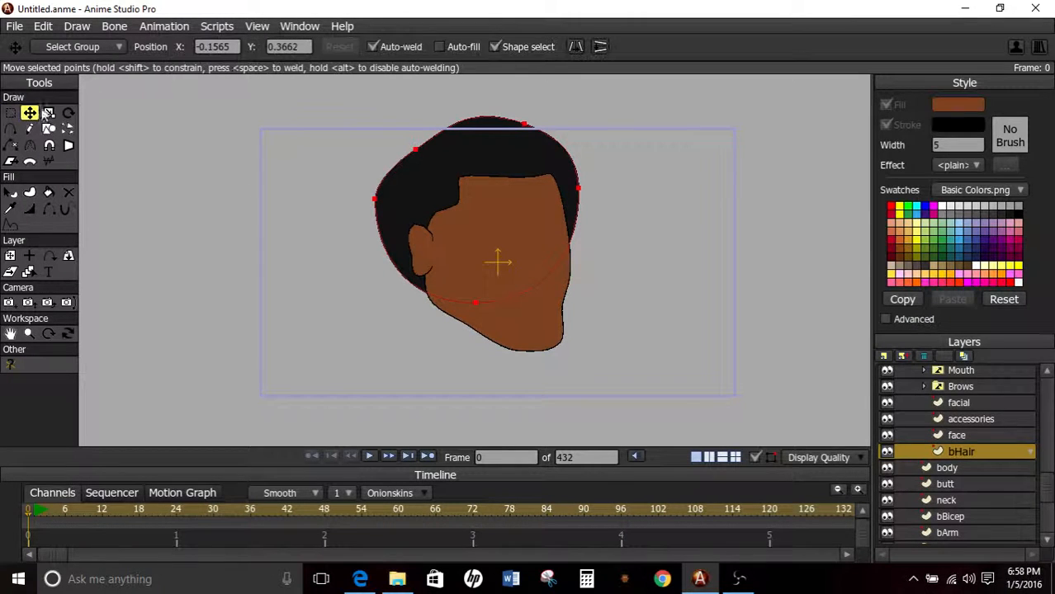
{"action": "type", "text": "0"}
{"action": "key", "text": "Tab"}
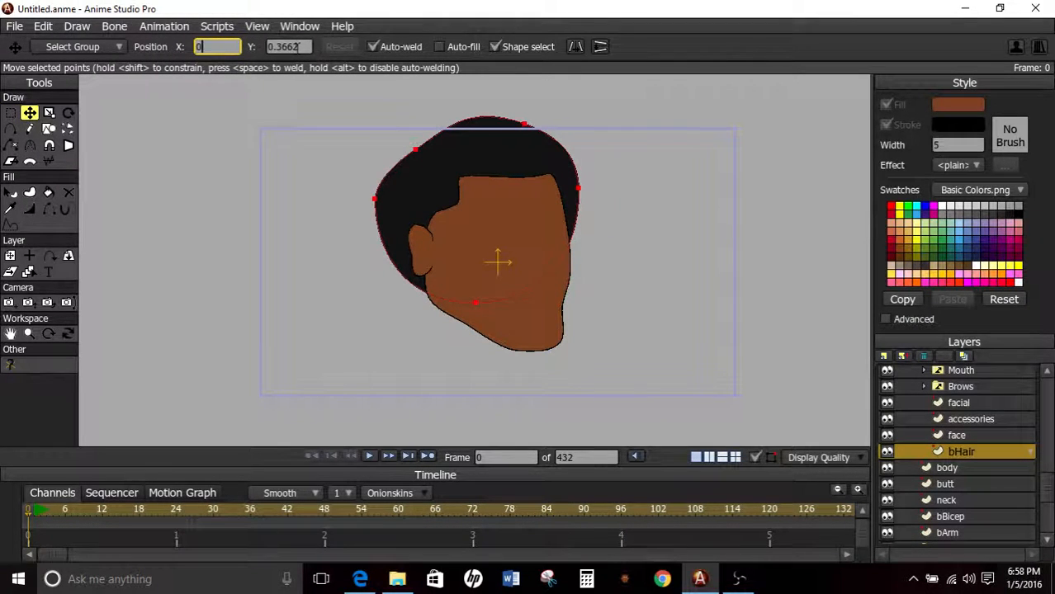
{"action": "type", "text": "0"}
{"action": "key", "text": "Return"}
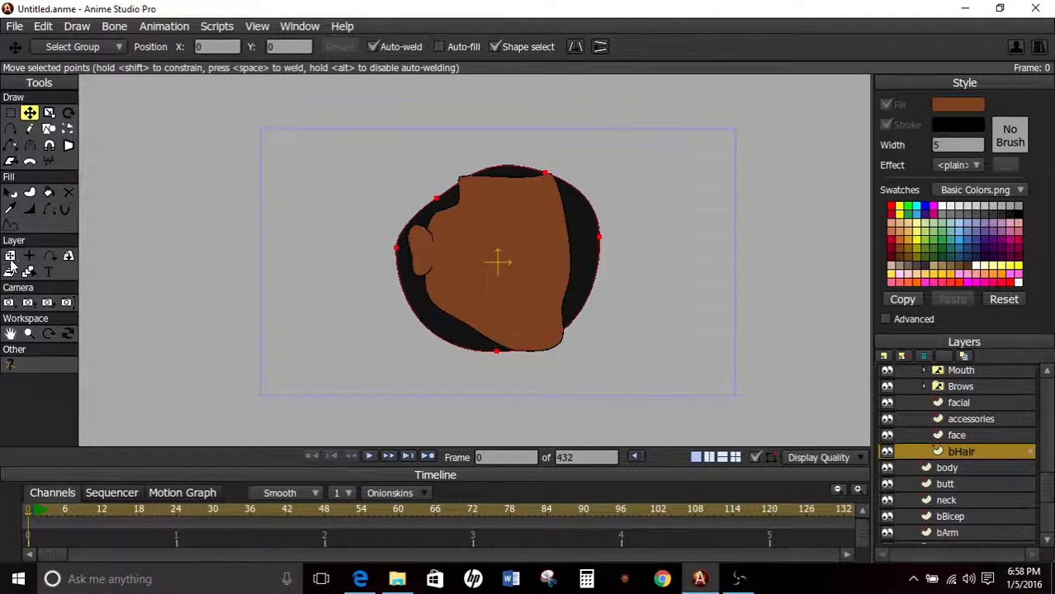
{"action": "left_click", "coordinate": [10, 256]}
{"action": "left_click_drag", "start_coordinate": [488, 289], "coordinate": [463, 203]}
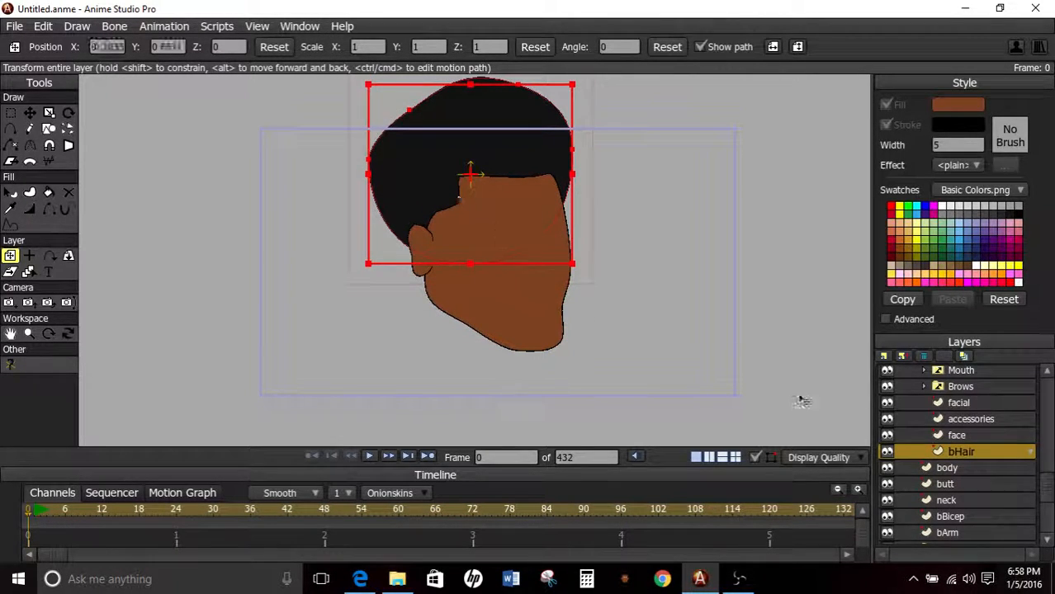
Try moving the whole Head group slightly downward, and reset its position.
{"action": "left_click", "coordinate": [939, 375]}
{"action": "scroll", "coordinate": [513, 283], "scroll_direction": "down", "scroll_amount": 4}
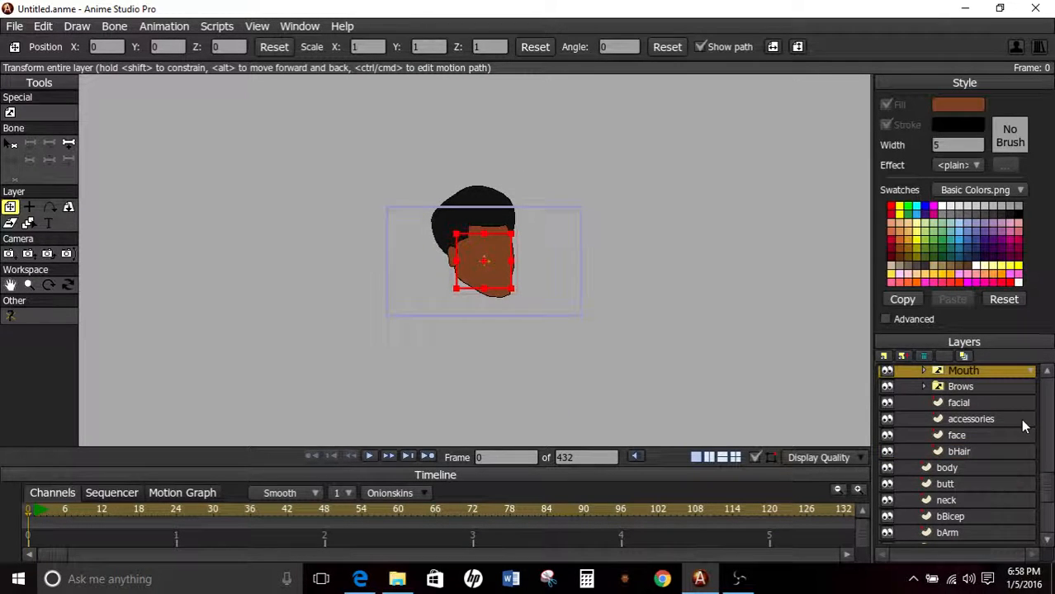
{"action": "scroll", "coordinate": [1014, 420], "scroll_direction": "up", "scroll_amount": 4}
{"action": "scroll", "coordinate": [942, 422], "scroll_direction": "up", "scroll_amount": 3}
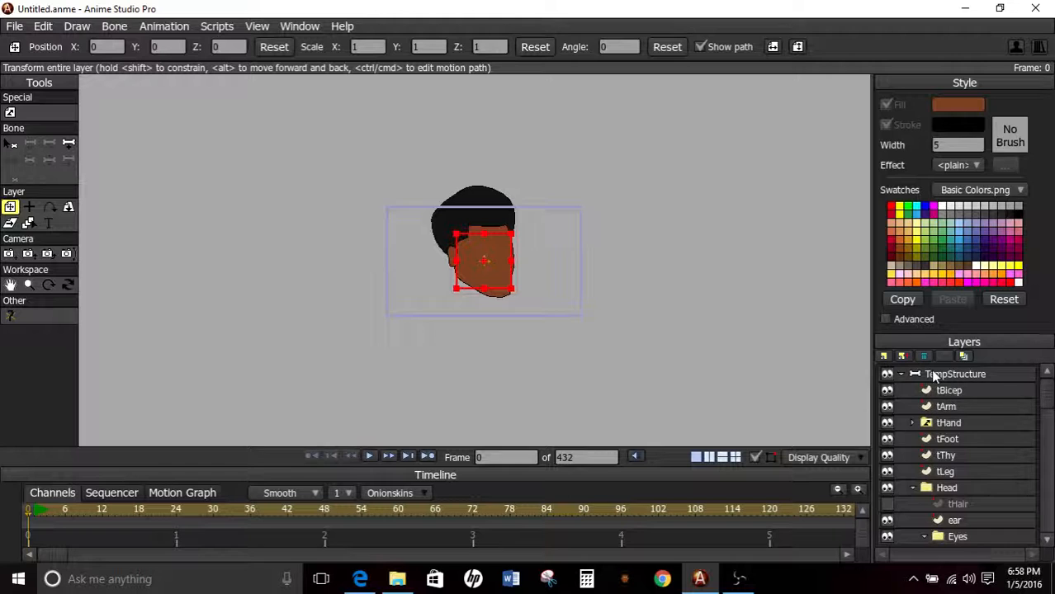
{"action": "scroll", "coordinate": [933, 377], "scroll_direction": "down", "scroll_amount": 6}
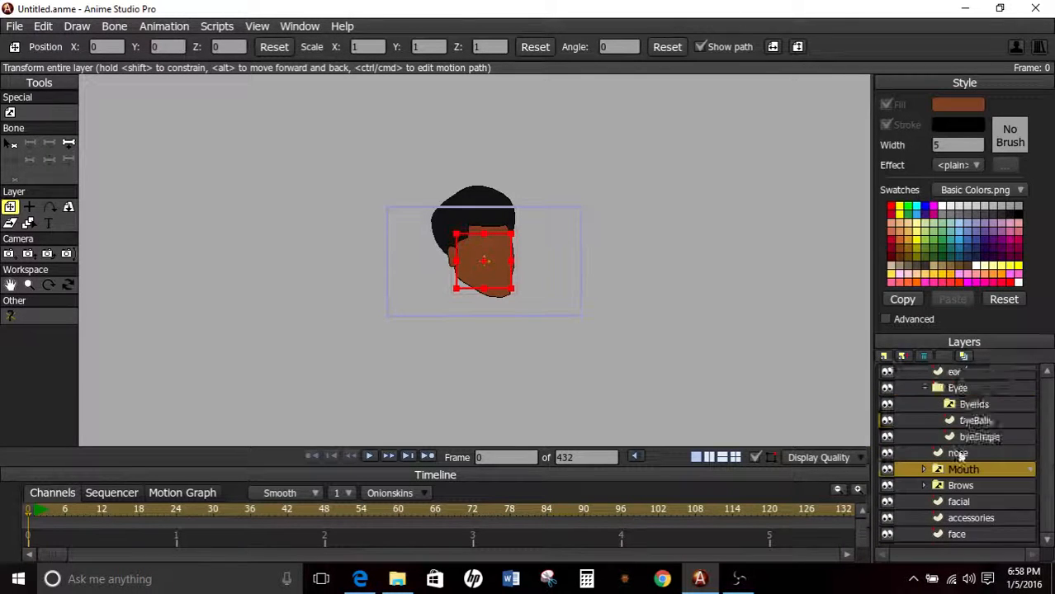
{"action": "scroll", "coordinate": [959, 454], "scroll_direction": "down", "scroll_amount": 3}
{"action": "scroll", "coordinate": [959, 420], "scroll_direction": "up", "scroll_amount": 4}
{"action": "left_click", "coordinate": [956, 414]}
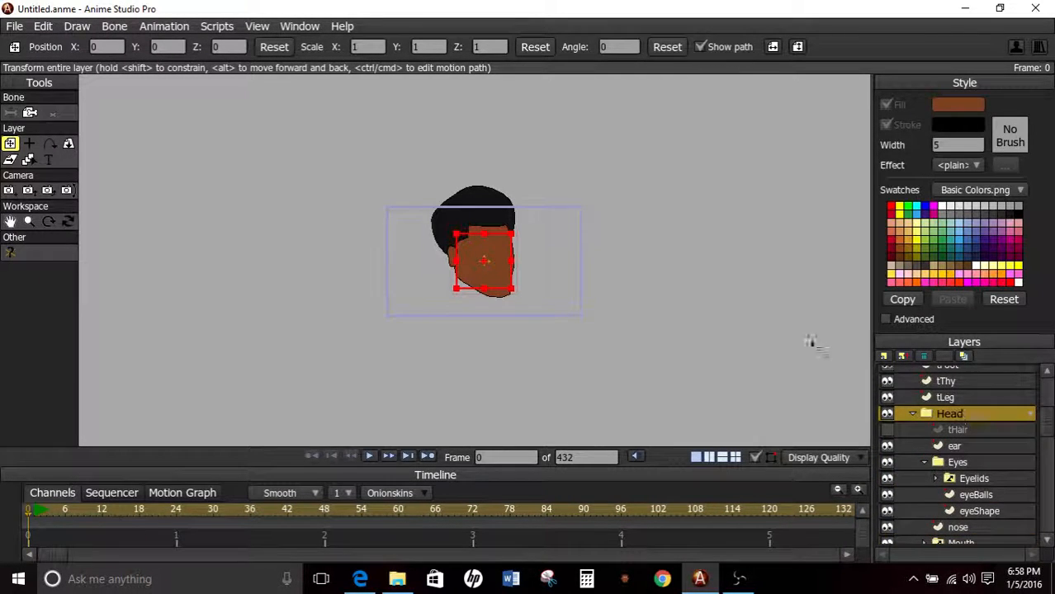
{"action": "mouse_move", "coordinate": [485, 264]}
{"action": "left_mouse_down"}
{"action": "mouse_move", "coordinate": [498, 266]}
{"action": "mouse_move", "coordinate": [477, 279]}
{"action": "left_mouse_up"}
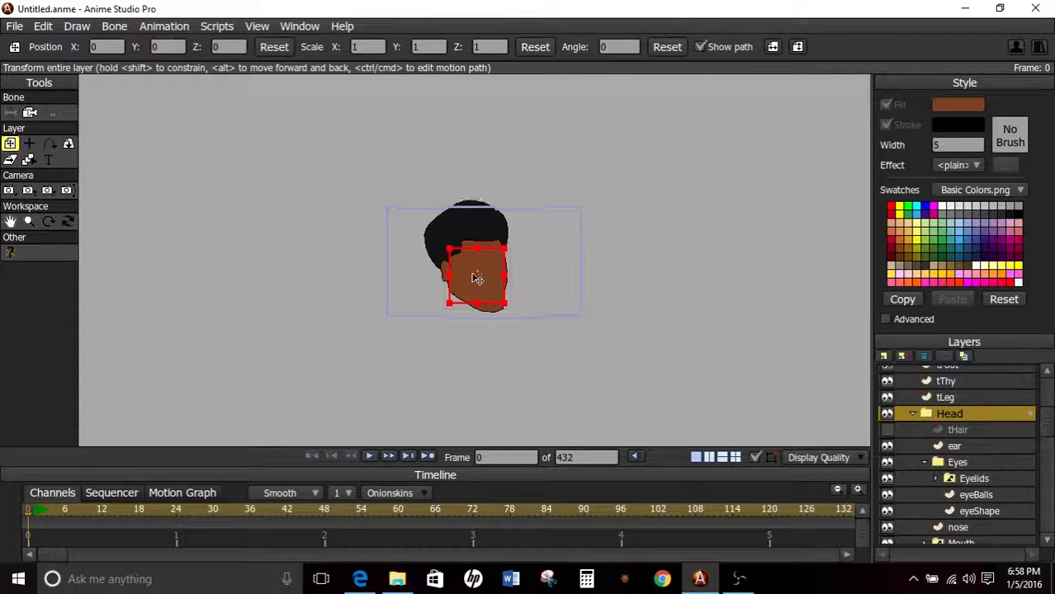
{"action": "left_click", "coordinate": [275, 47]}
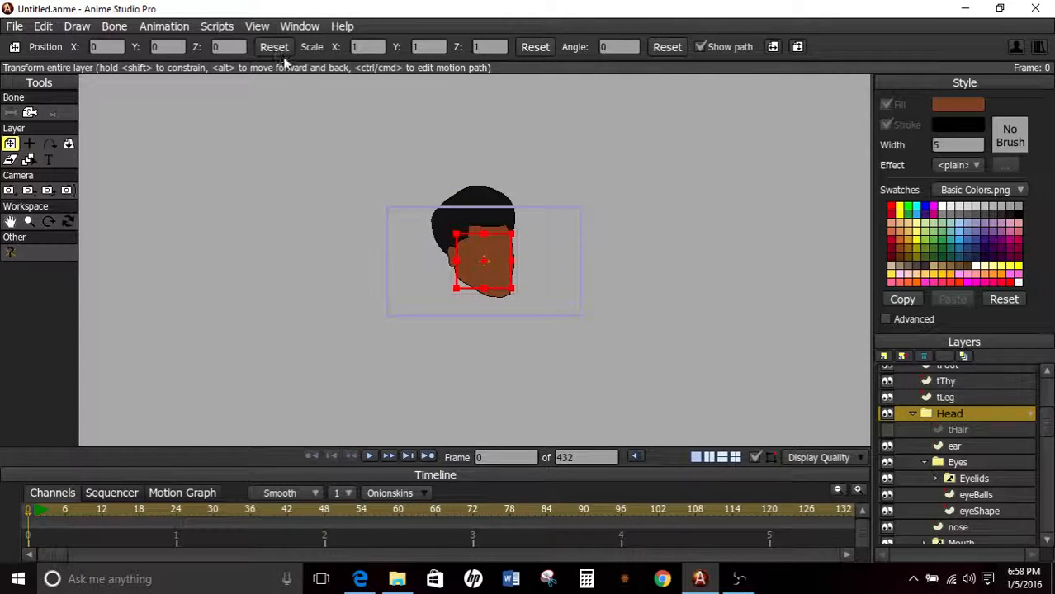
{"action": "scroll", "coordinate": [558, 271], "scroll_direction": "up", "scroll_amount": 3}
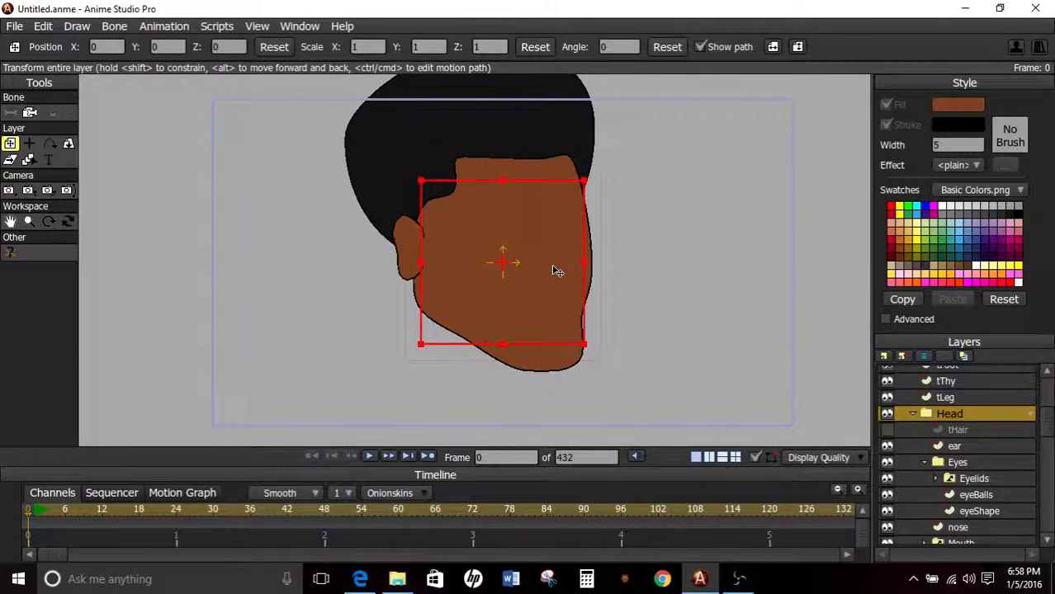
{"action": "scroll", "coordinate": [558, 271], "scroll_direction": "down", "scroll_amount": 3}
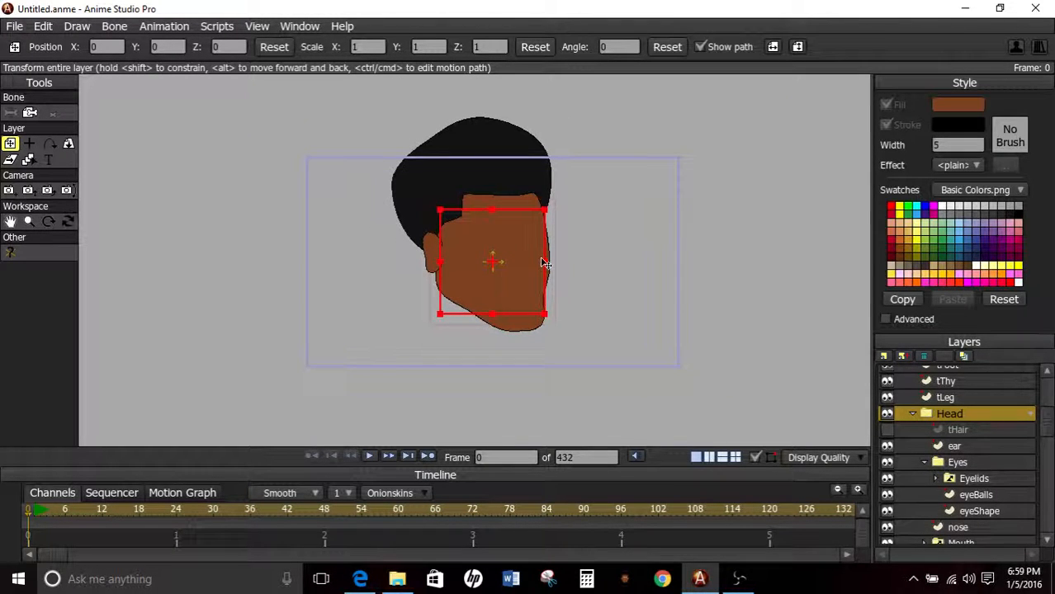
{"action": "scroll", "coordinate": [522, 266], "scroll_direction": "up", "scroll_amount": 3}
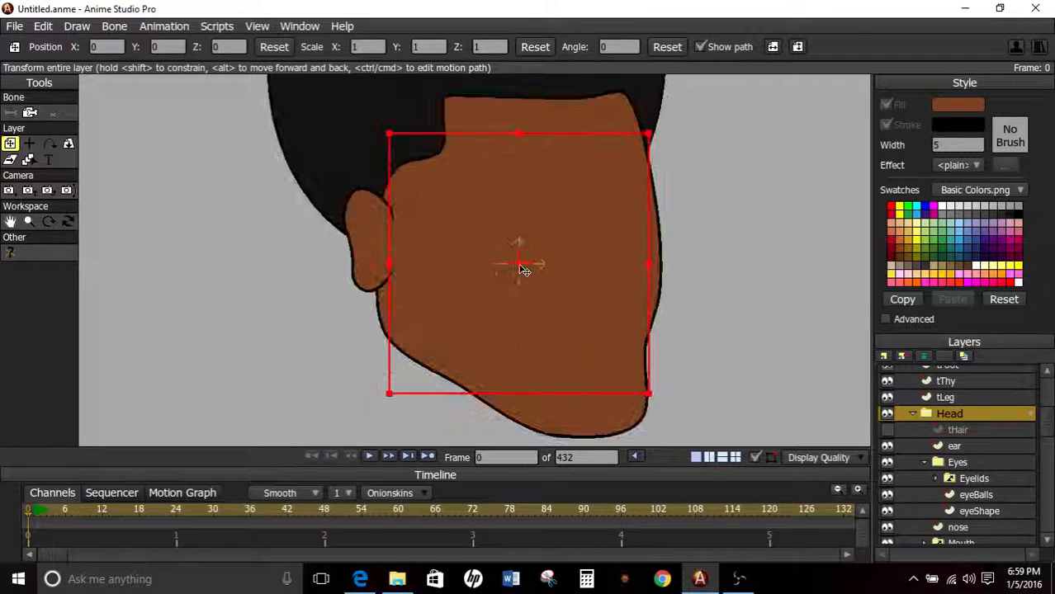